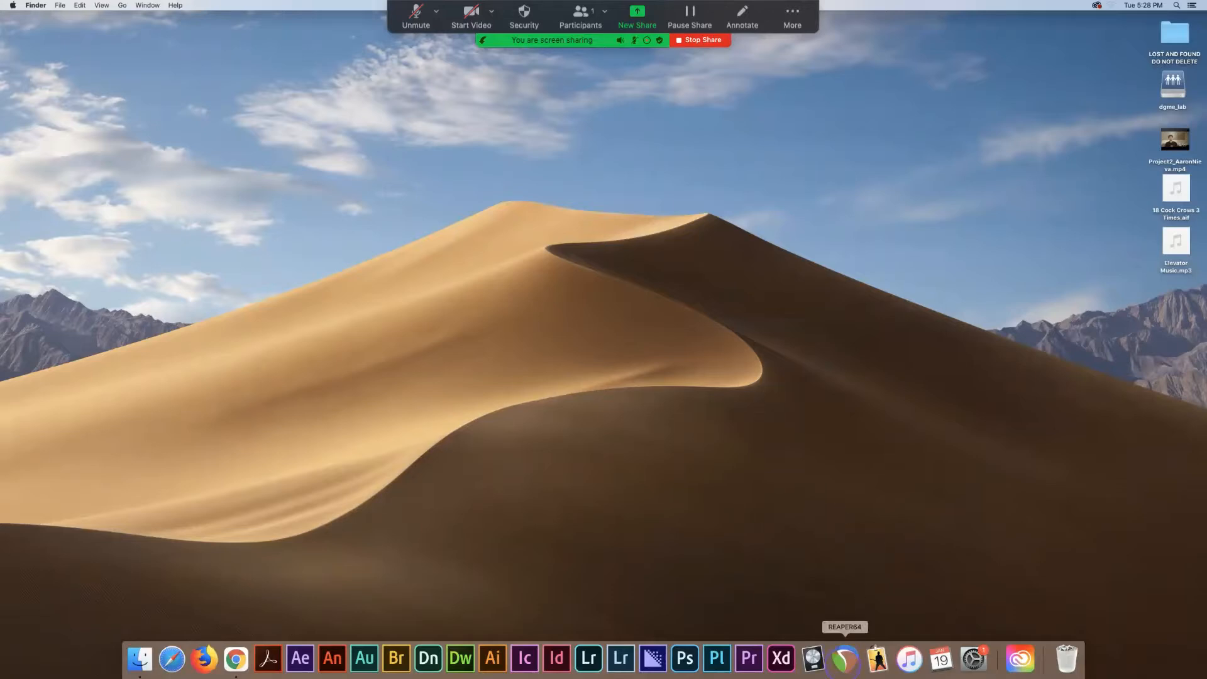
Launch REAPER, allow the downloaded app to open, and continue with the evaluation license.
{"action": "left_click", "coordinate": [845, 659]}
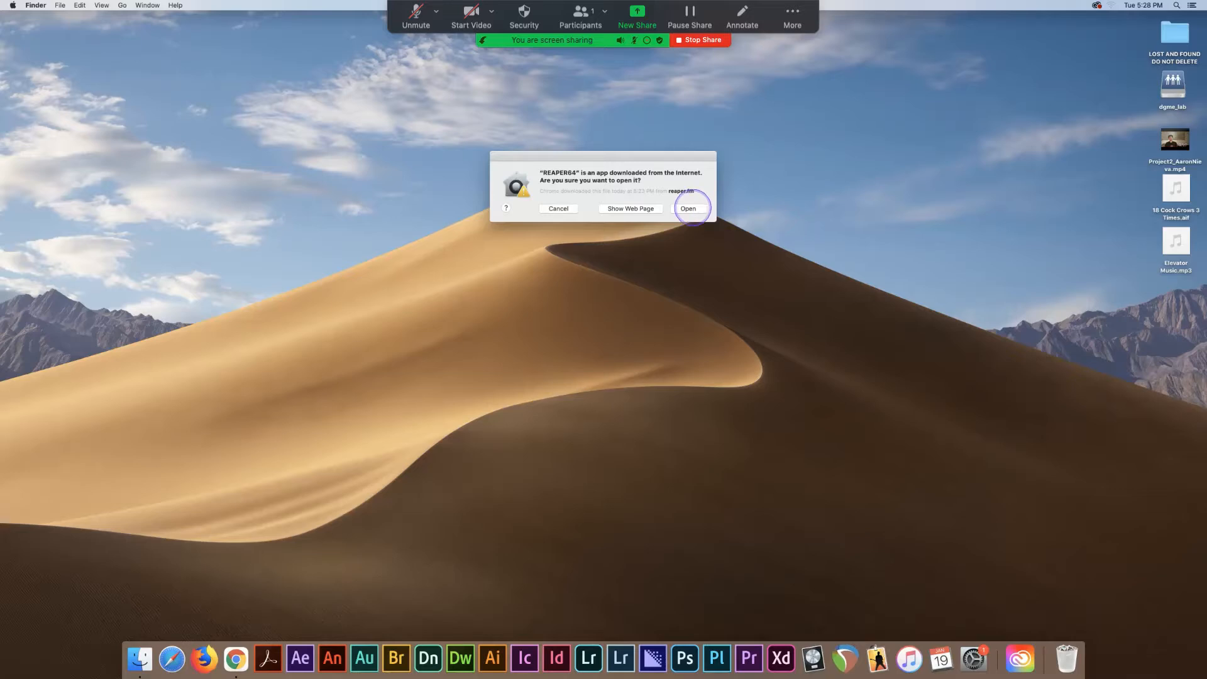
{"action": "left_click", "coordinate": [691, 208]}
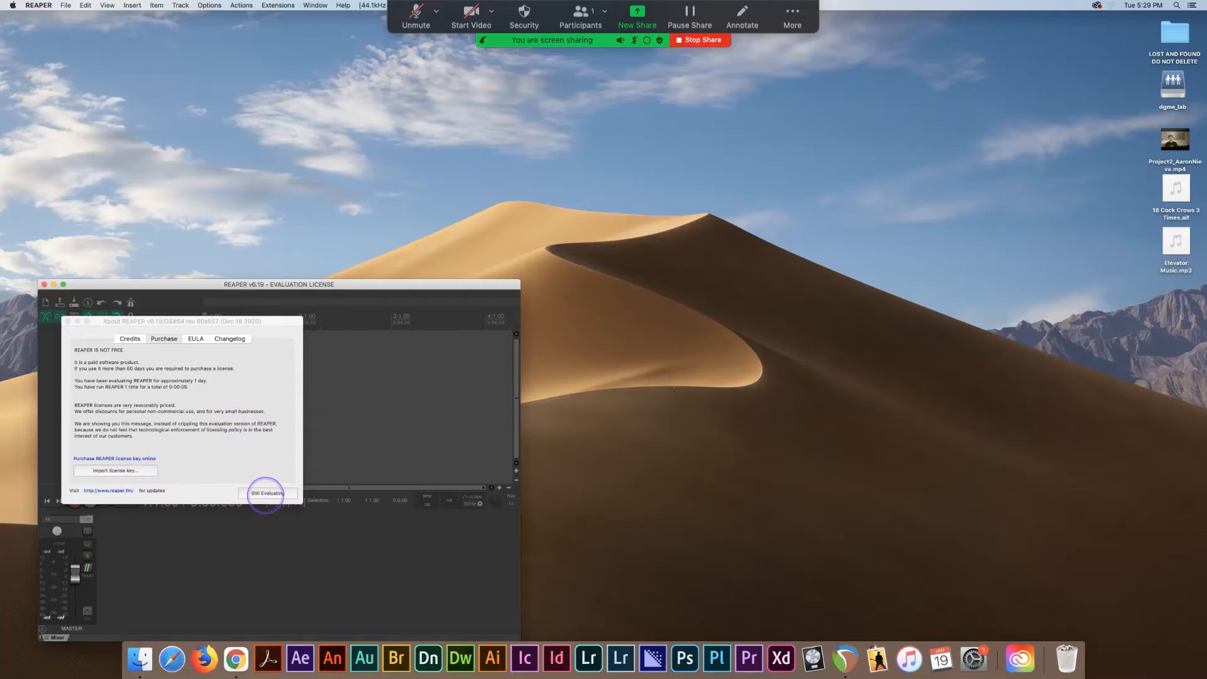
{"action": "left_click", "coordinate": [265, 493]}
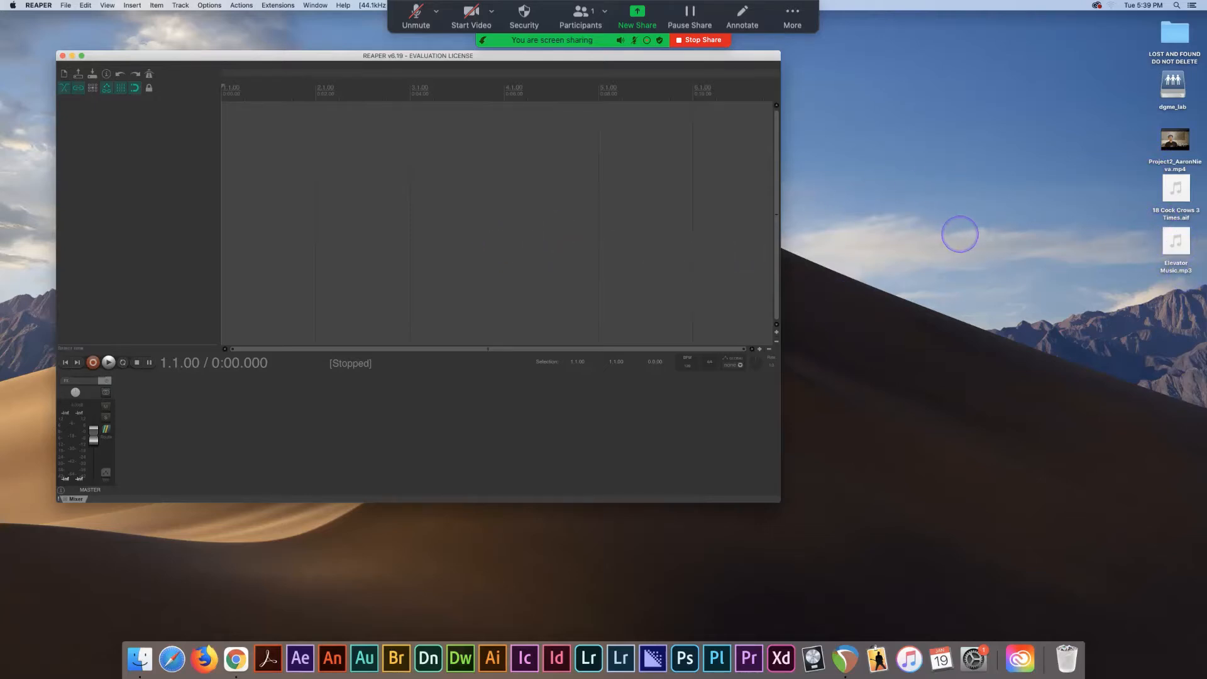
In the Project preferences, enable opening the project properties on new projects and apply the change.
{"action": "mouse_move", "coordinate": [1163, 250]}
{"action": "left_click", "coordinate": [40, 6]}
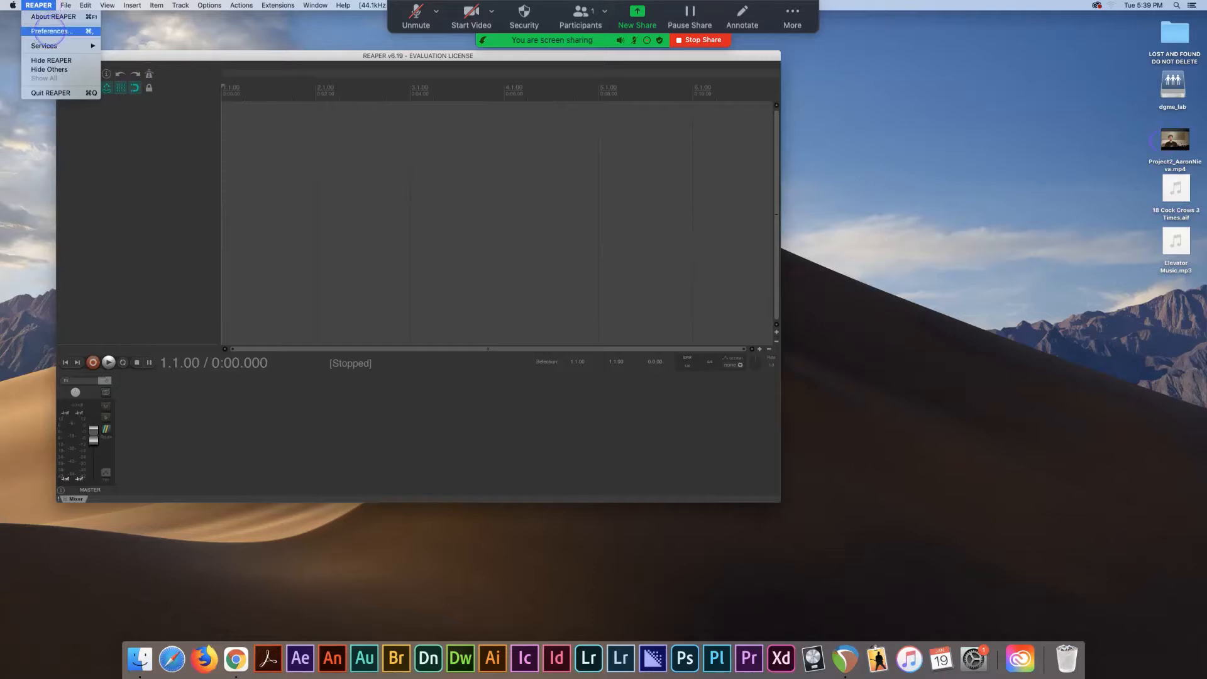
{"action": "left_click", "coordinate": [49, 30]}
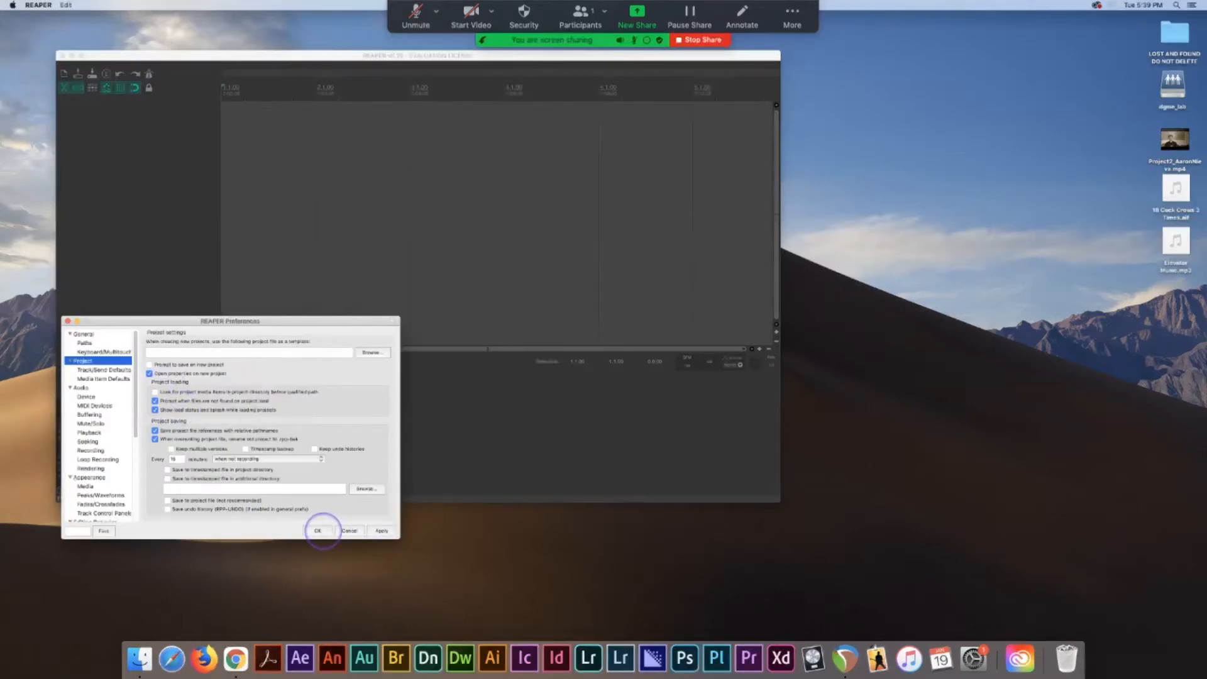
{"action": "left_click", "coordinate": [319, 531]}
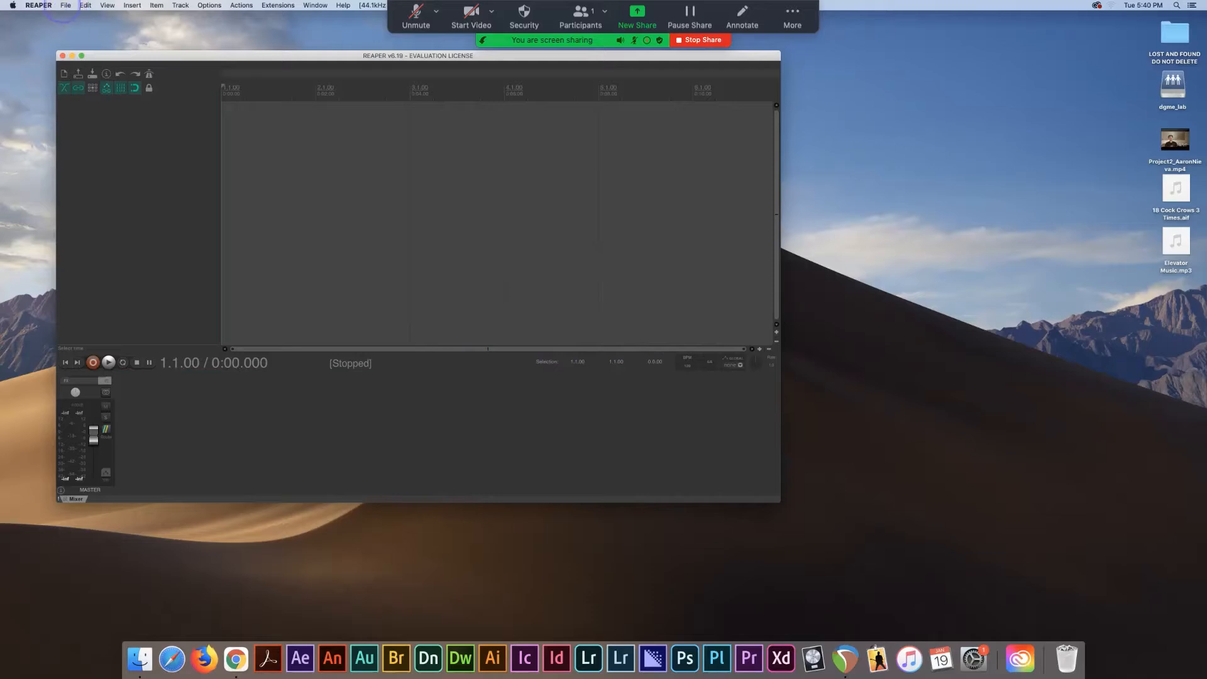
Quit REAPER and launch it again to start a new project.
{"action": "left_click", "coordinate": [31, 6]}
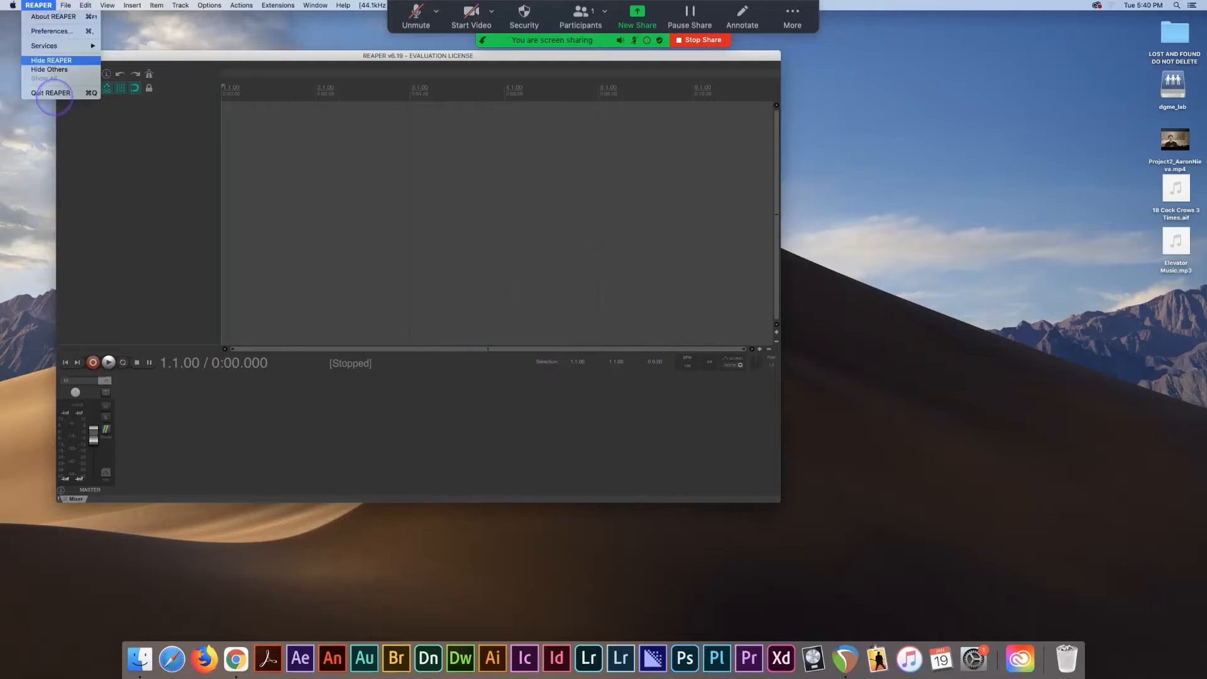
{"action": "left_click", "coordinate": [95, 93]}
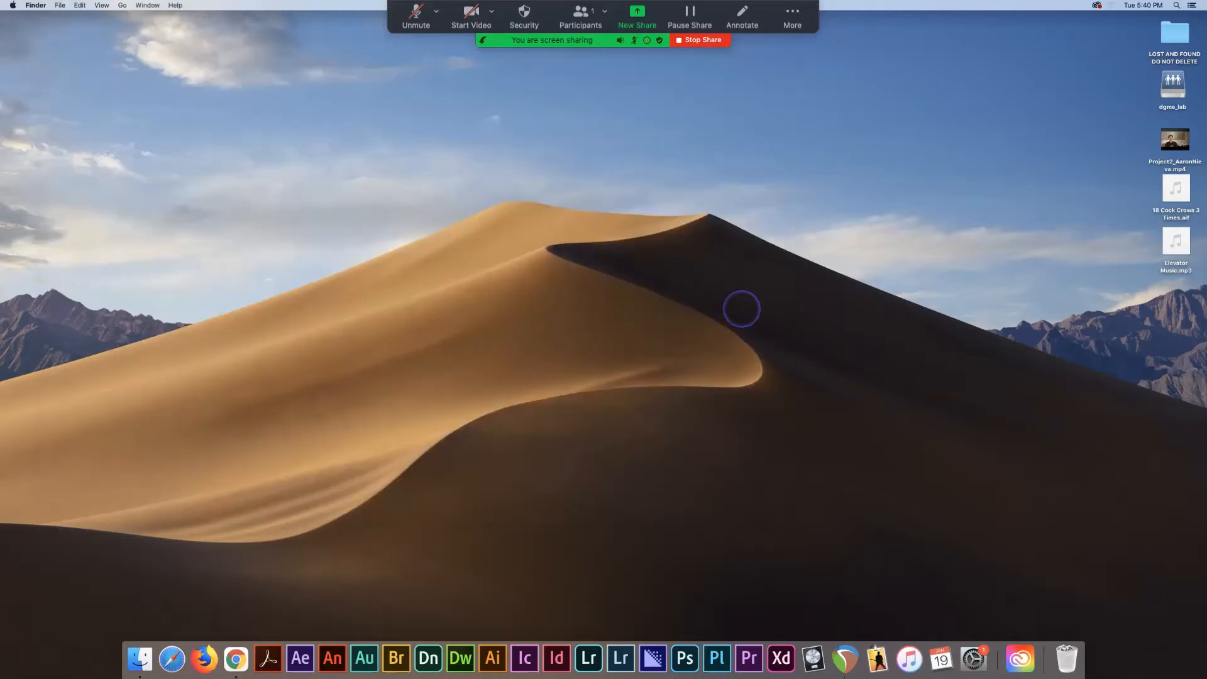
{"action": "left_click", "coordinate": [846, 659]}
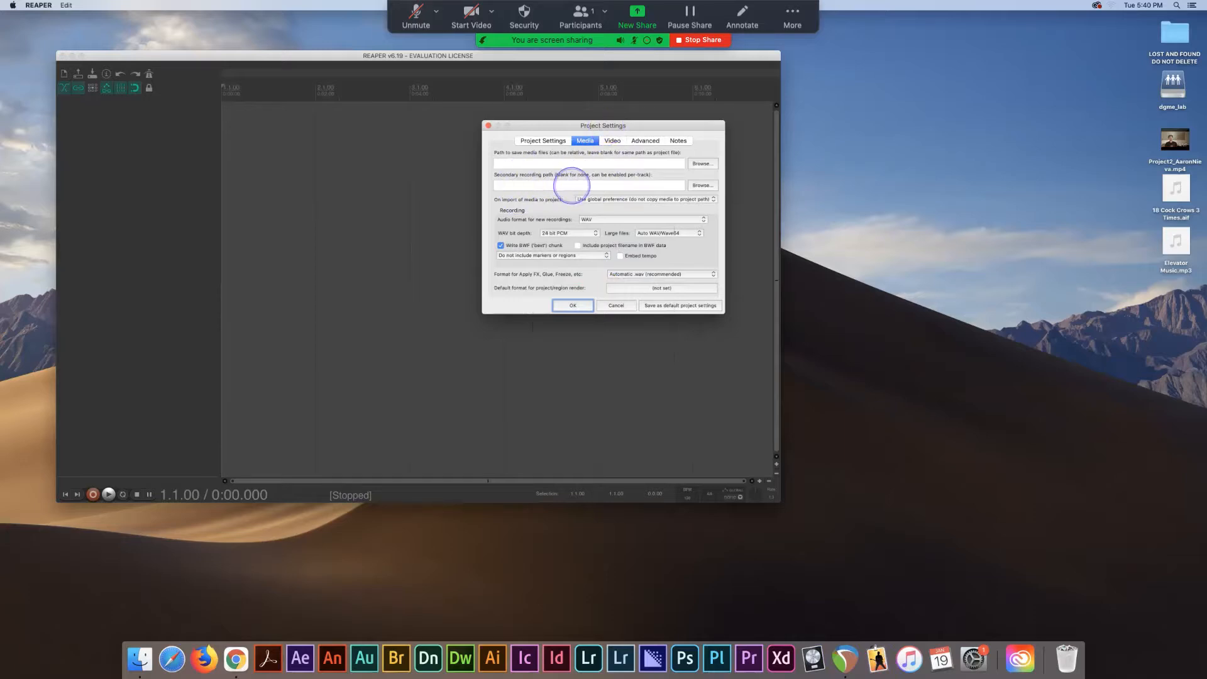
Review the general and media settings of the new project and accept them.
{"action": "left_click", "coordinate": [545, 140]}
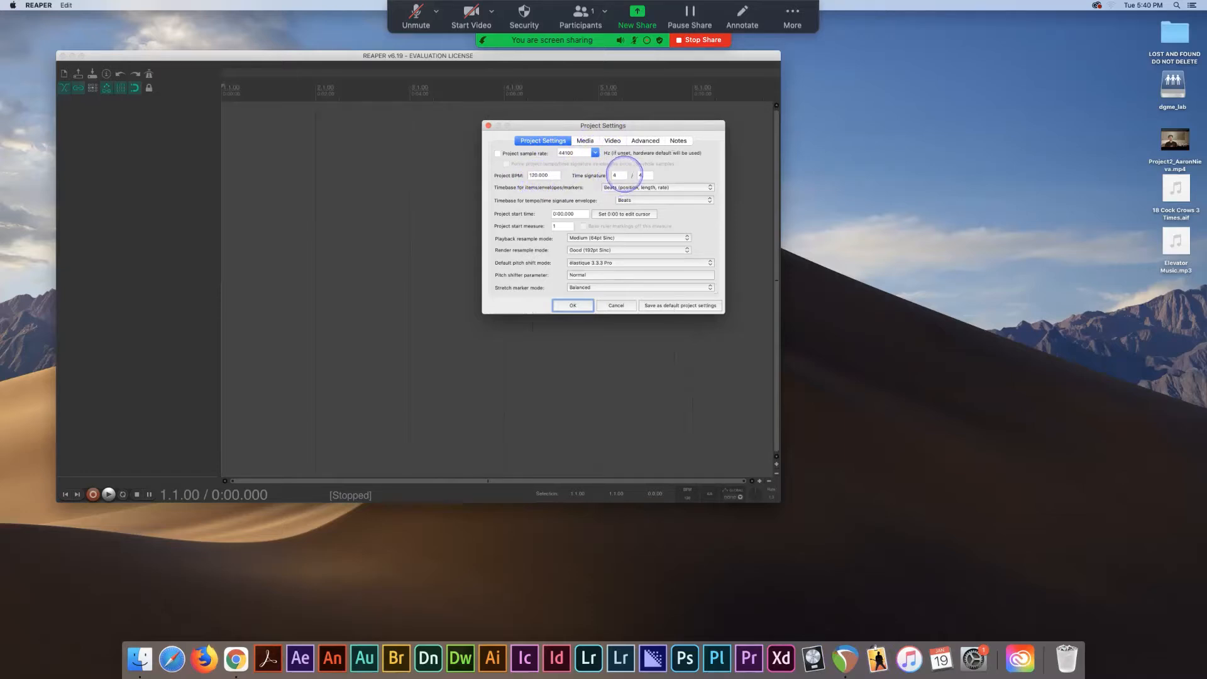
{"action": "left_click", "coordinate": [585, 140]}
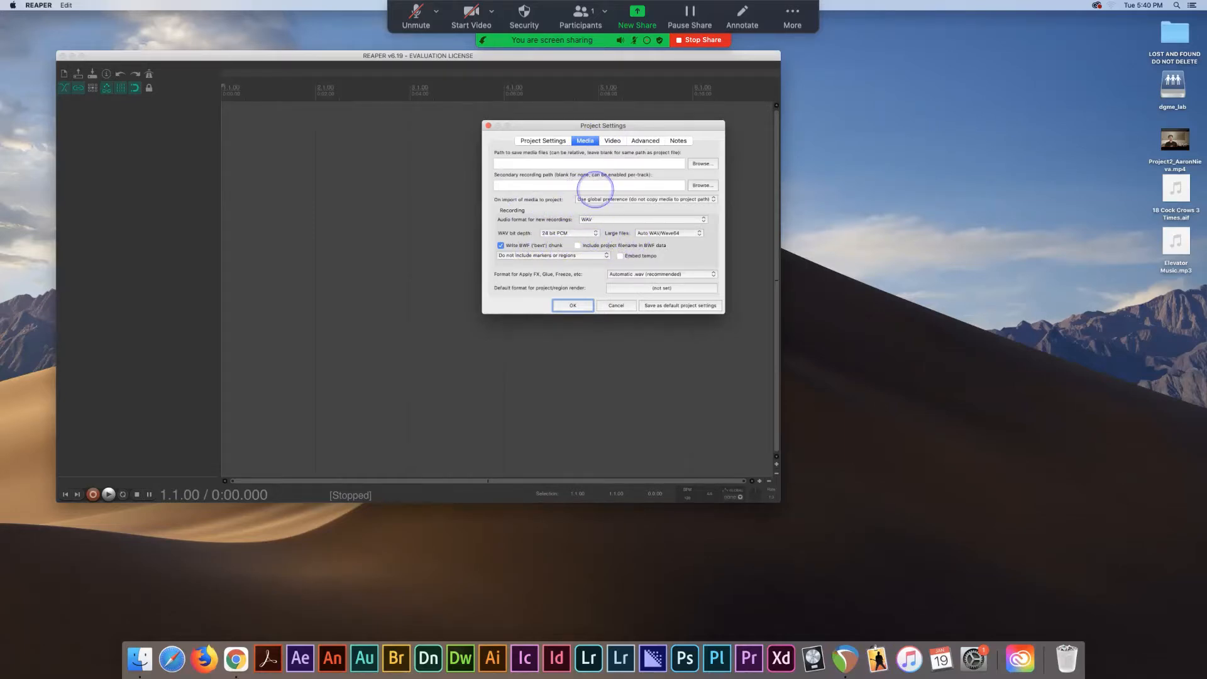
{"action": "left_click", "coordinate": [545, 141]}
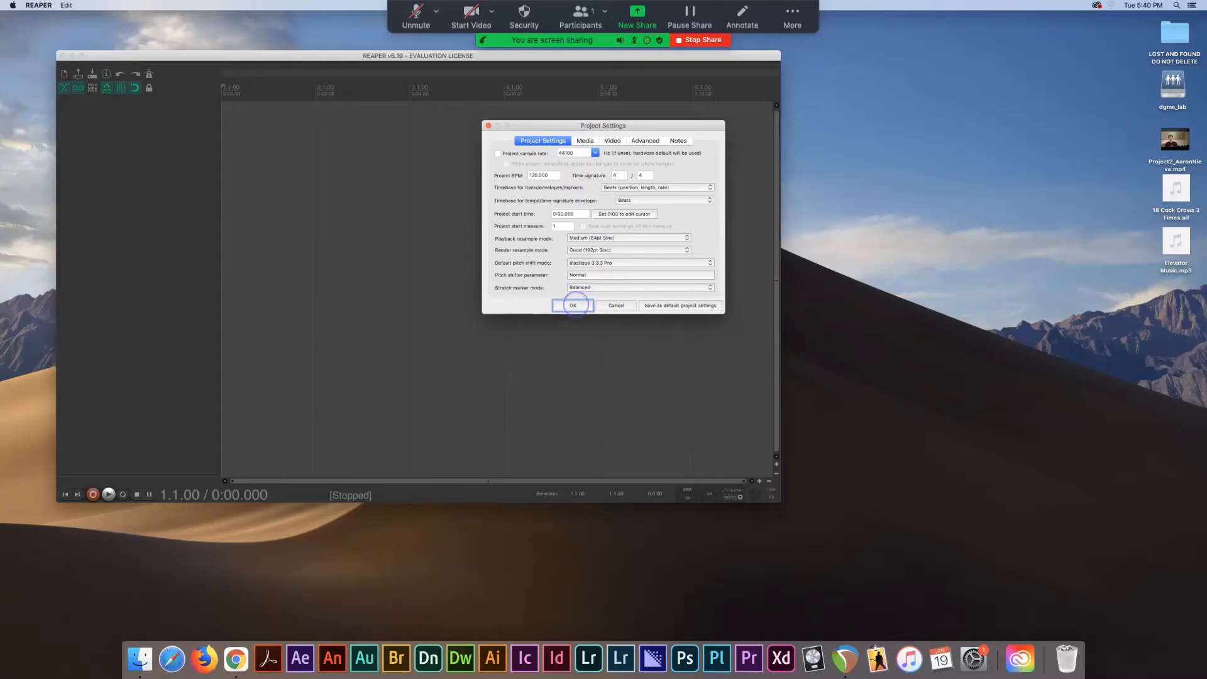
{"action": "left_click", "coordinate": [573, 305]}
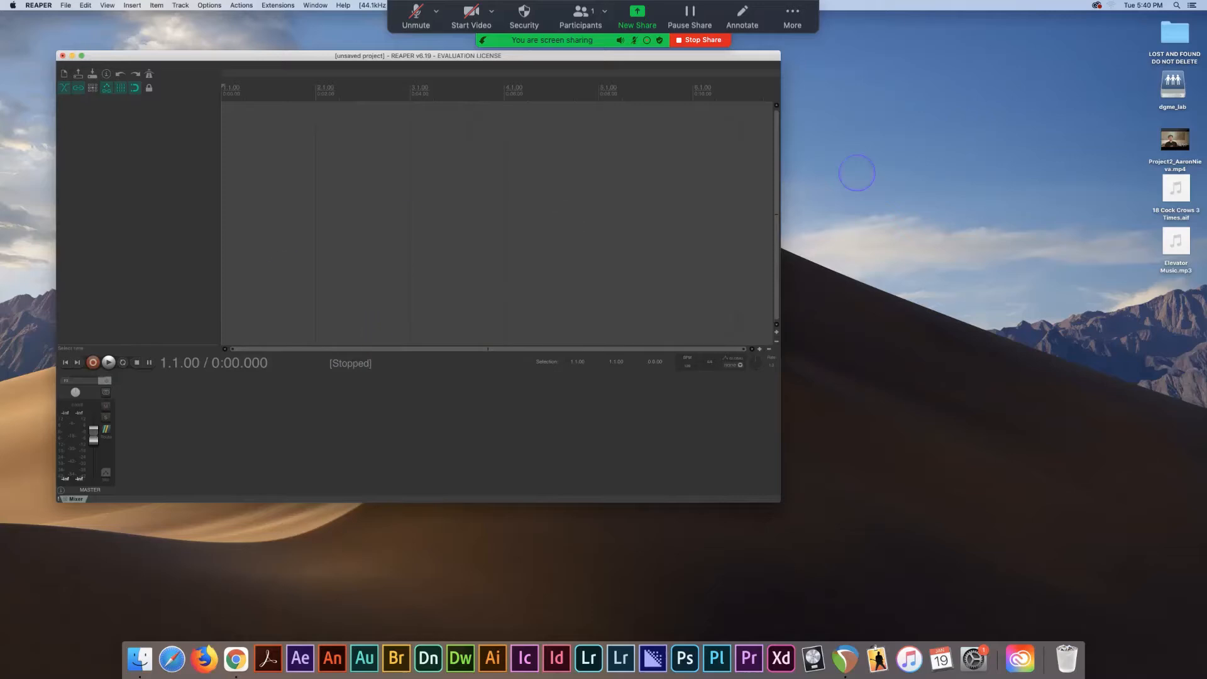
Import Elevator Music.mp3, 18 Cock Crows 3 Times.aif and the Project2 video from the desktop onto separate tracks, and preview the playback.
{"action": "left_click_drag", "start_coordinate": [1178, 286], "coordinate": [231, 151]}
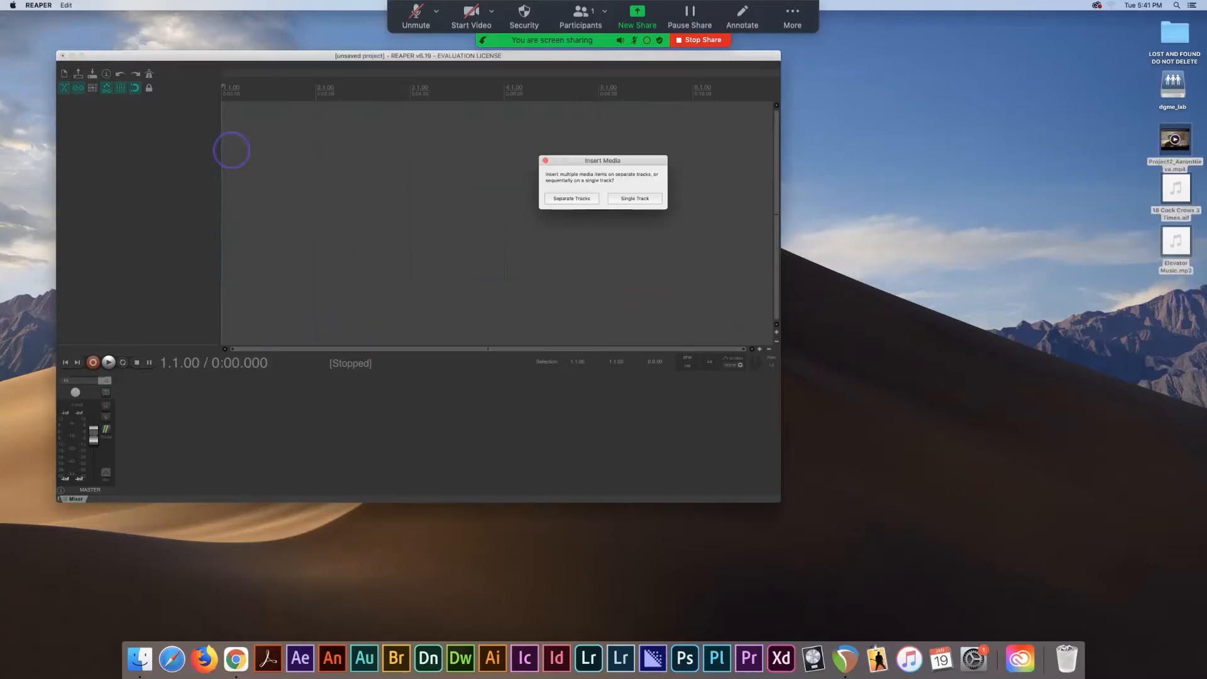
{"action": "left_click", "coordinate": [572, 198]}
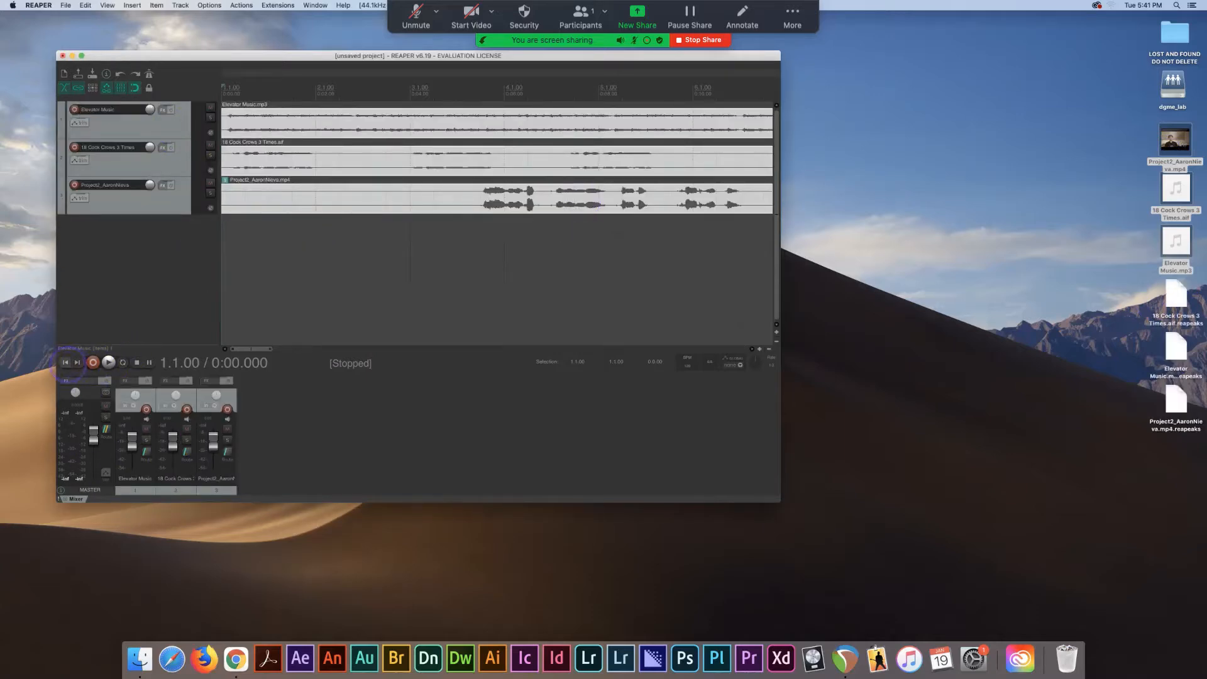
{"action": "left_click", "coordinate": [108, 363]}
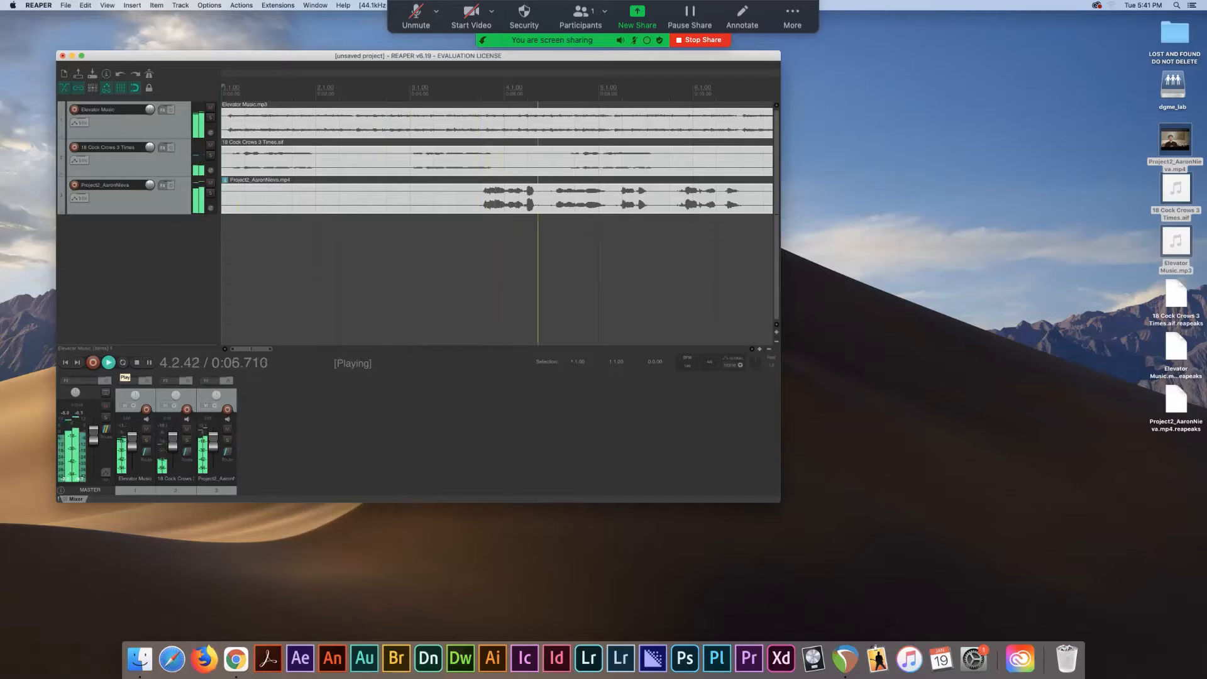
{"action": "key", "text": "space"}
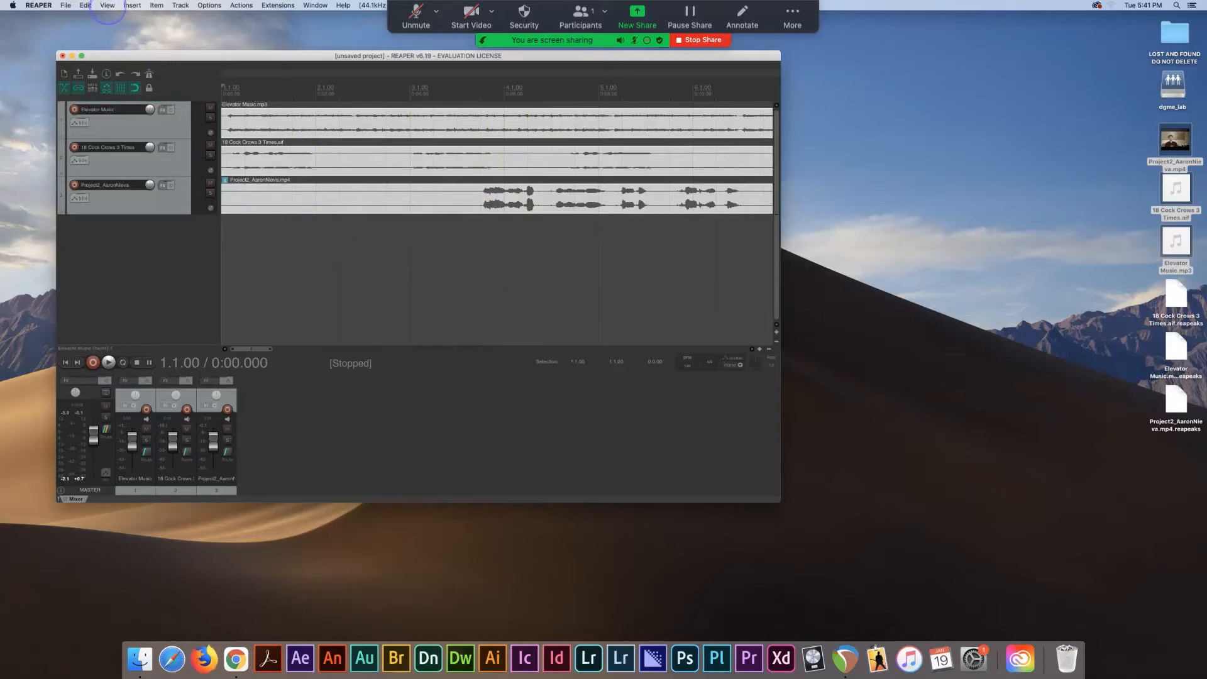
Dock the Video window above the tracks with a slightly taller pane, and play the project to preview the picture.
{"action": "left_click", "coordinate": [107, 5]}
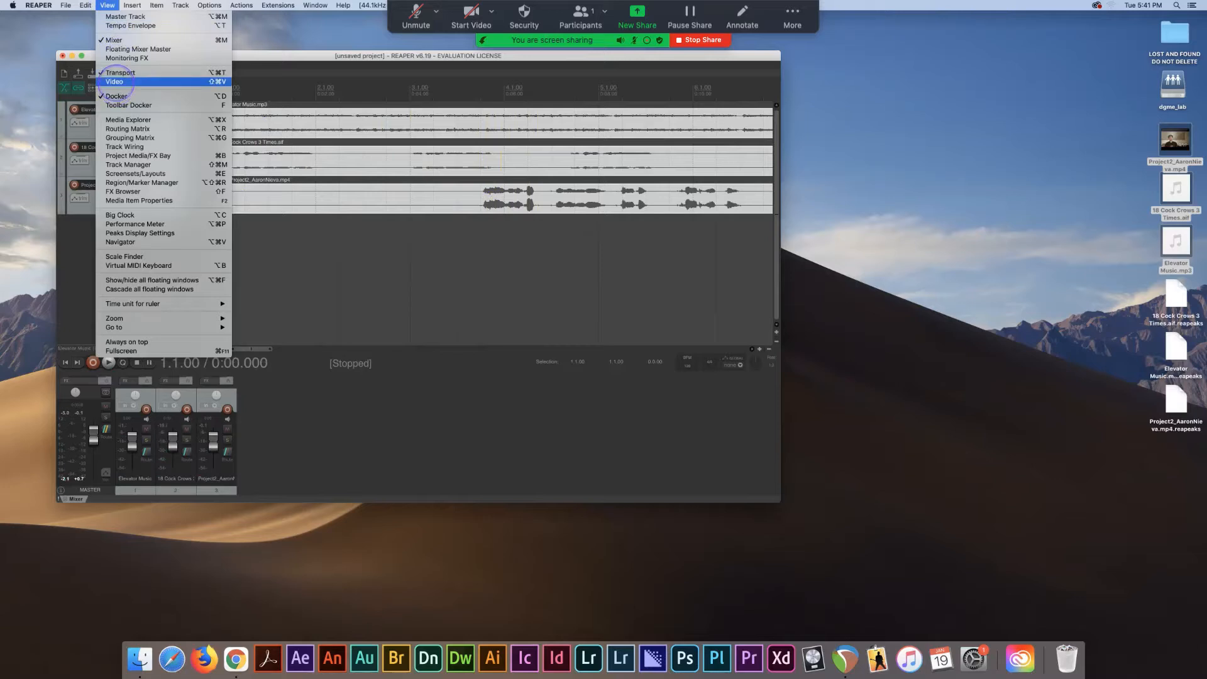
{"action": "left_click", "coordinate": [116, 82]}
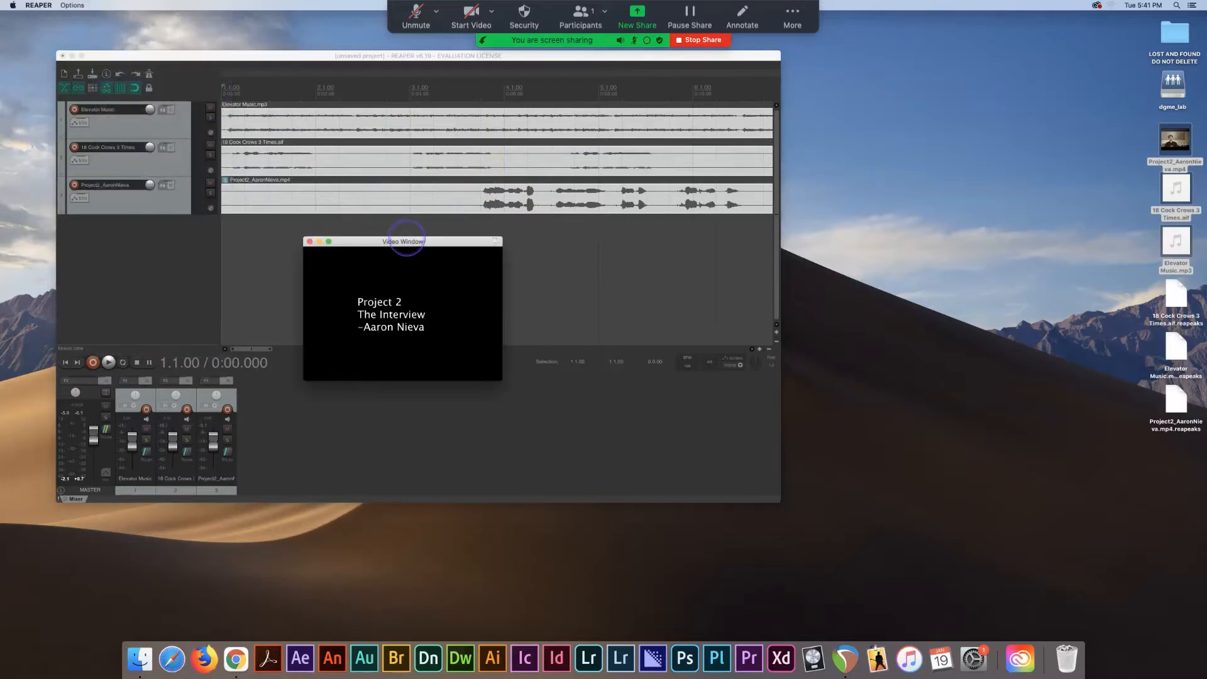
{"action": "left_click_drag", "start_coordinate": [408, 241], "coordinate": [515, 281]}
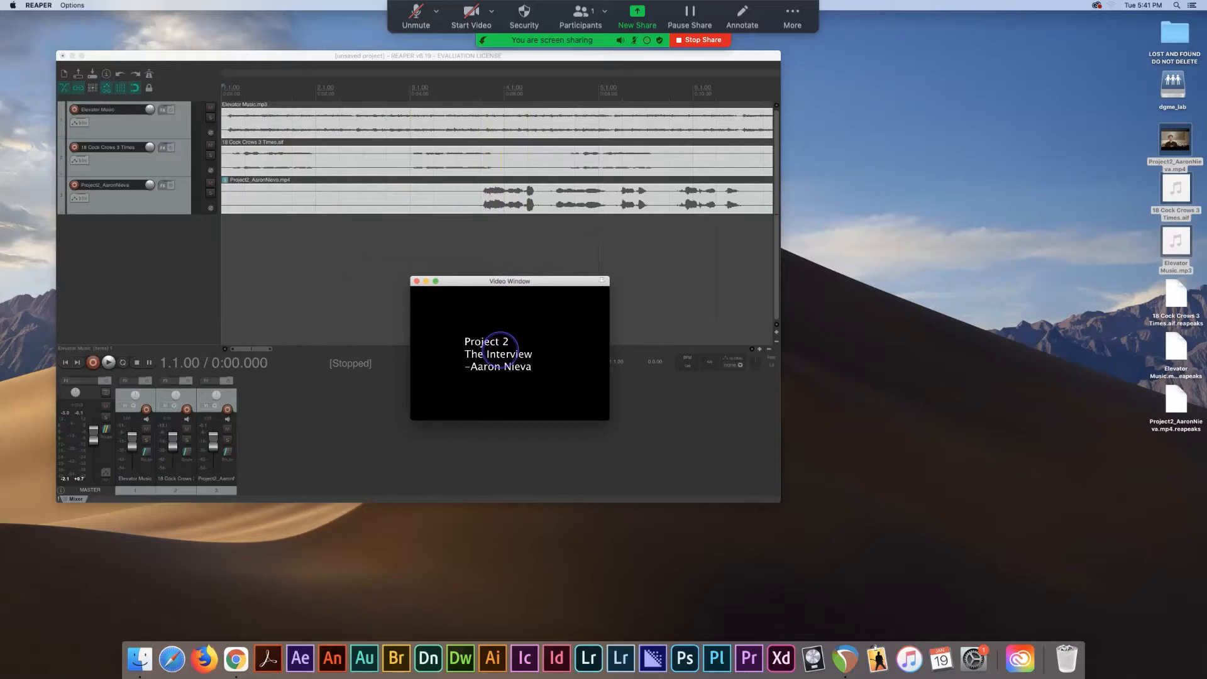
{"action": "right_click", "coordinate": [501, 348]}
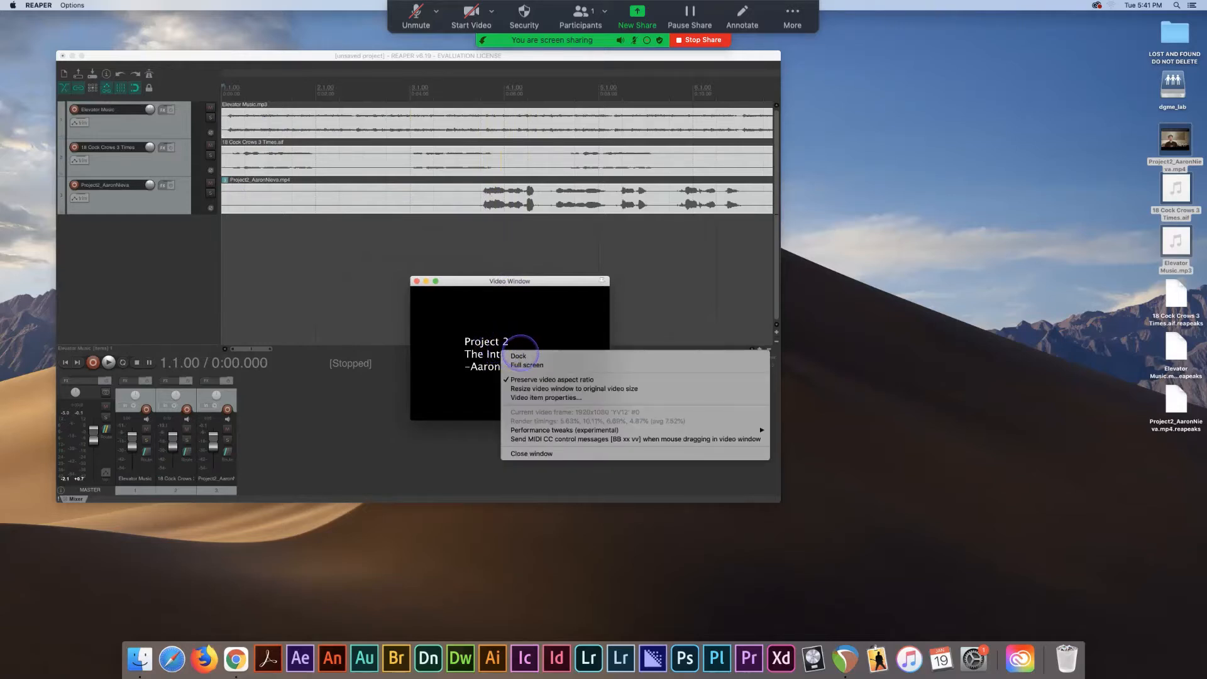
{"action": "left_click", "coordinate": [519, 356]}
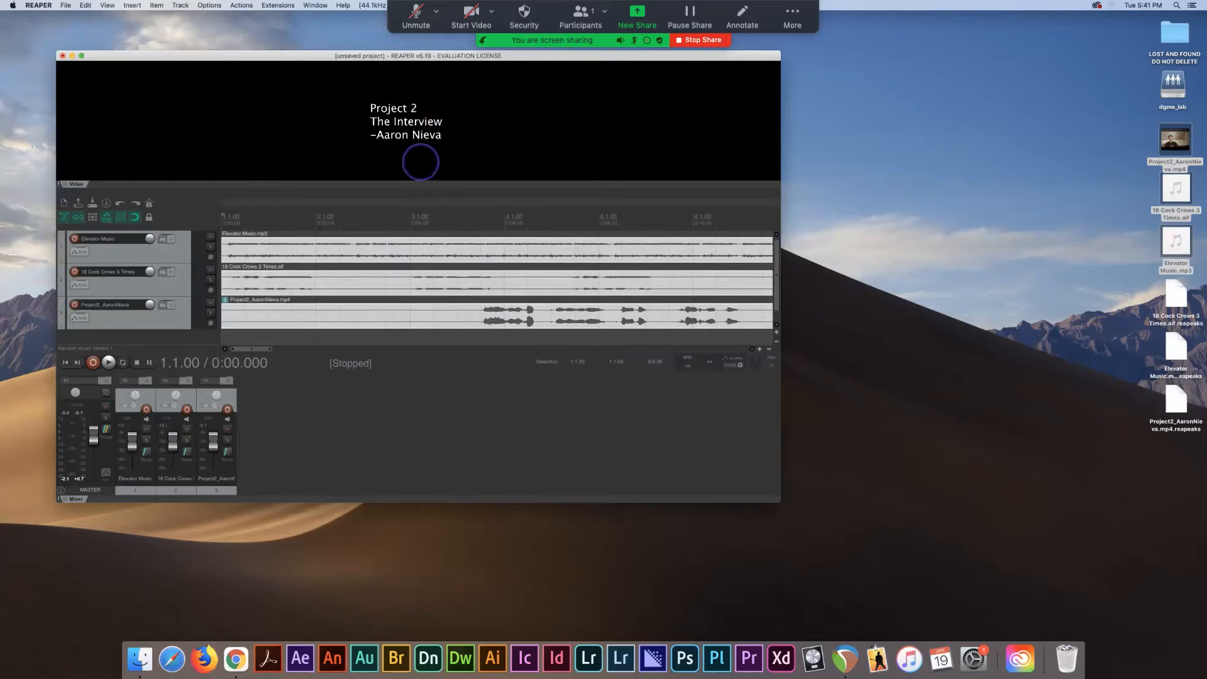
{"action": "left_click_drag", "start_coordinate": [425, 218], "coordinate": [425, 212]}
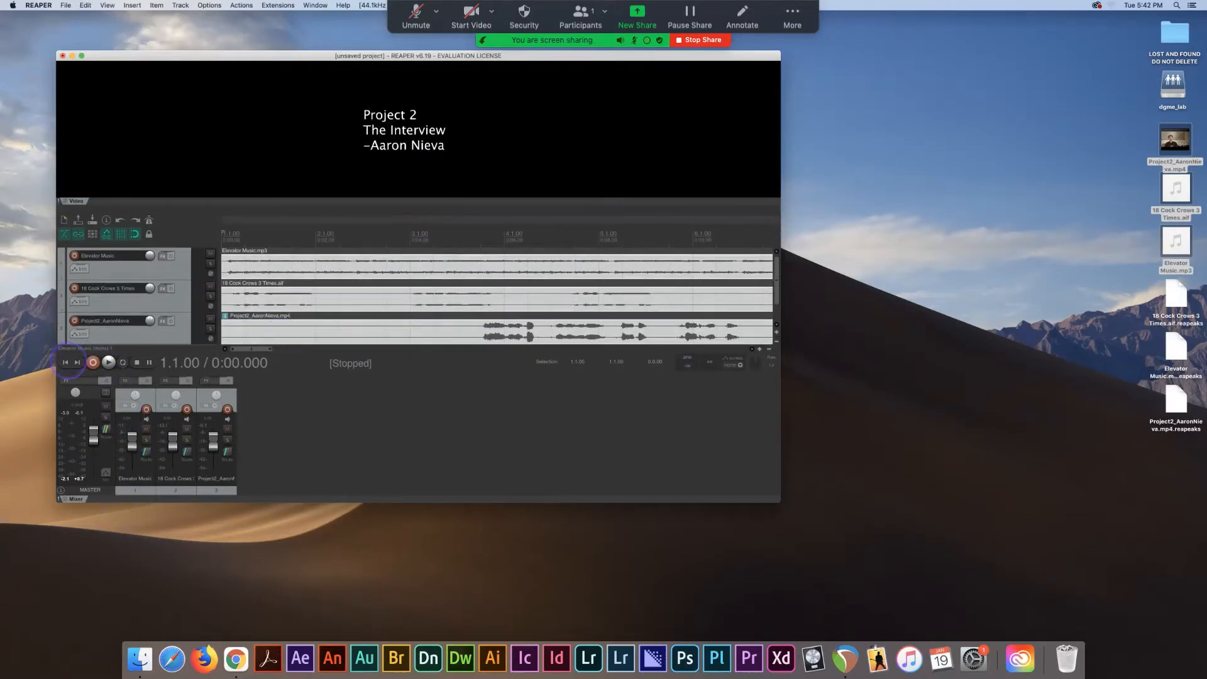
{"action": "left_click", "coordinate": [108, 363]}
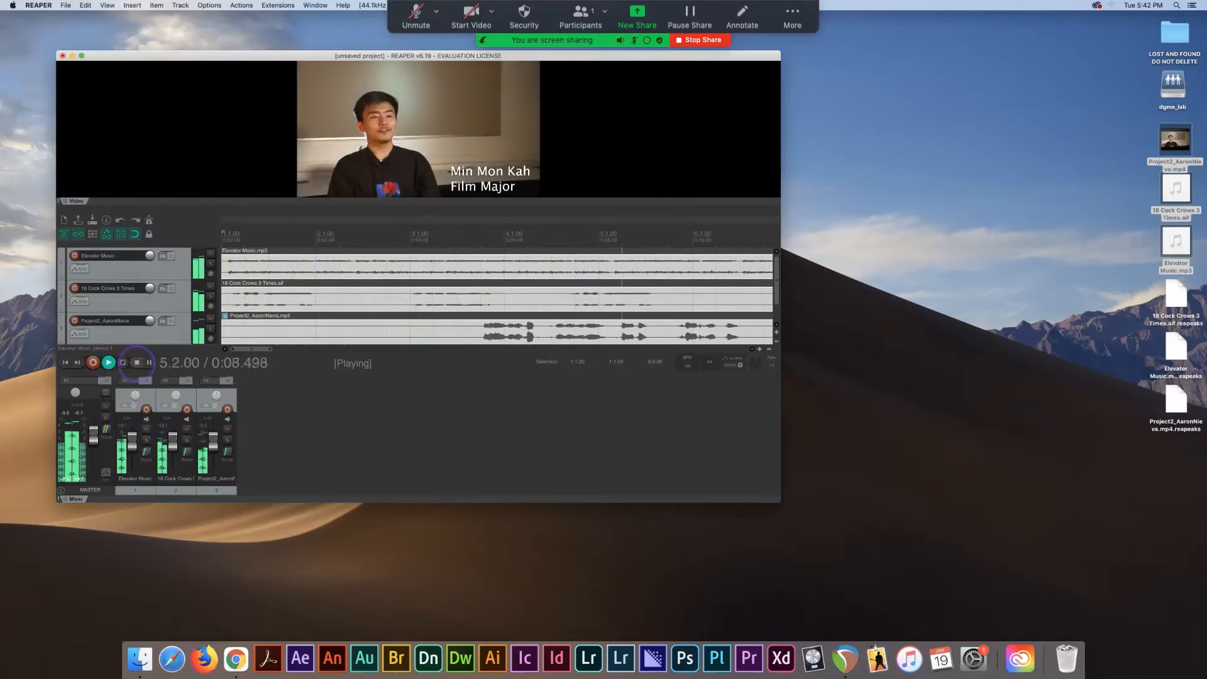
{"action": "left_click", "coordinate": [137, 362]}
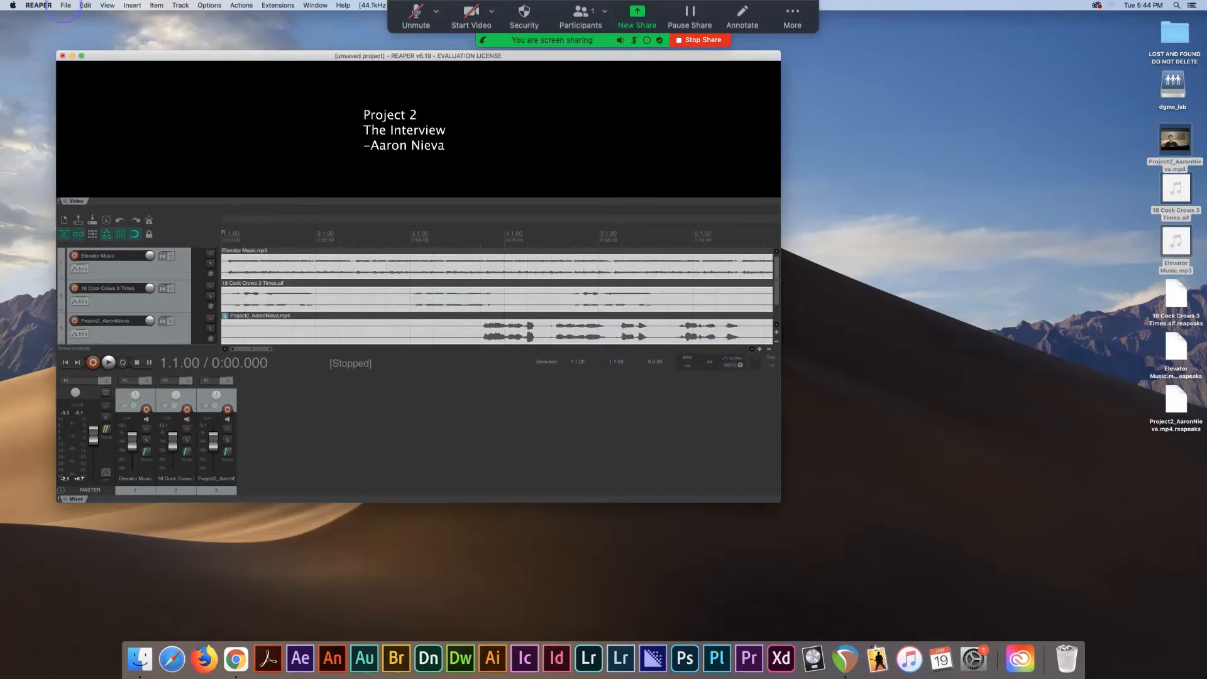
Start saving the project under the name Test1 with Desktop as the save location.
{"action": "left_click", "coordinate": [65, 6]}
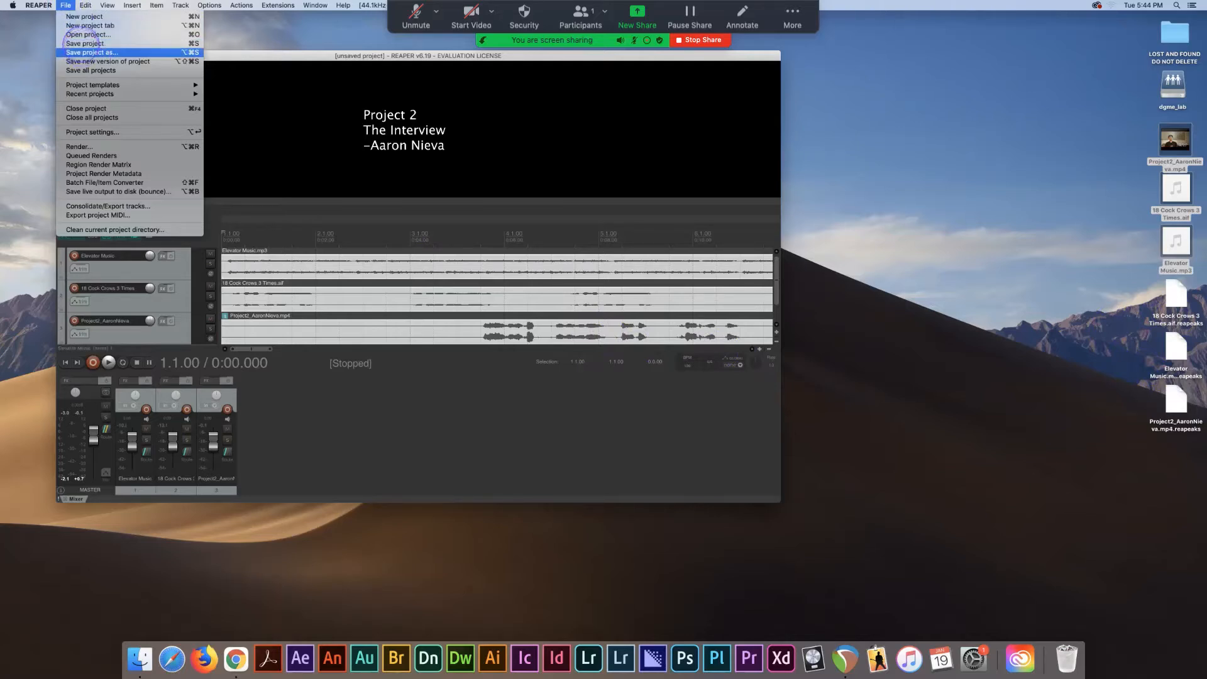
{"action": "left_click", "coordinate": [81, 43]}
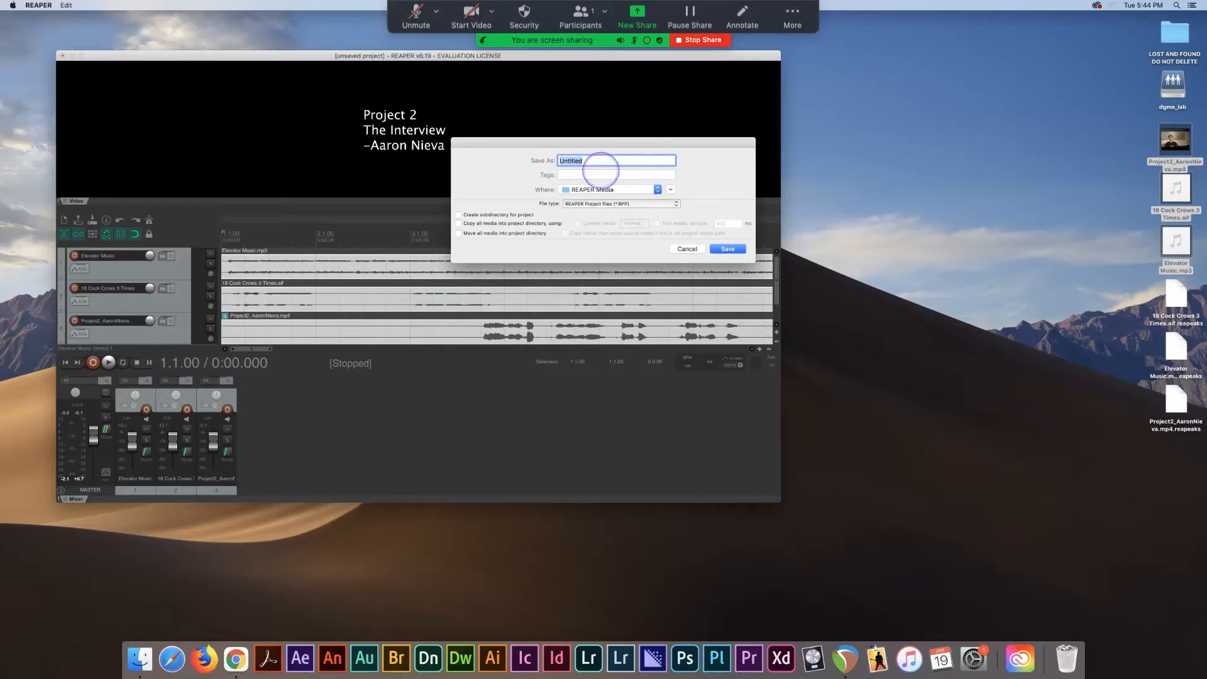
{"action": "type", "text": "Test1"}
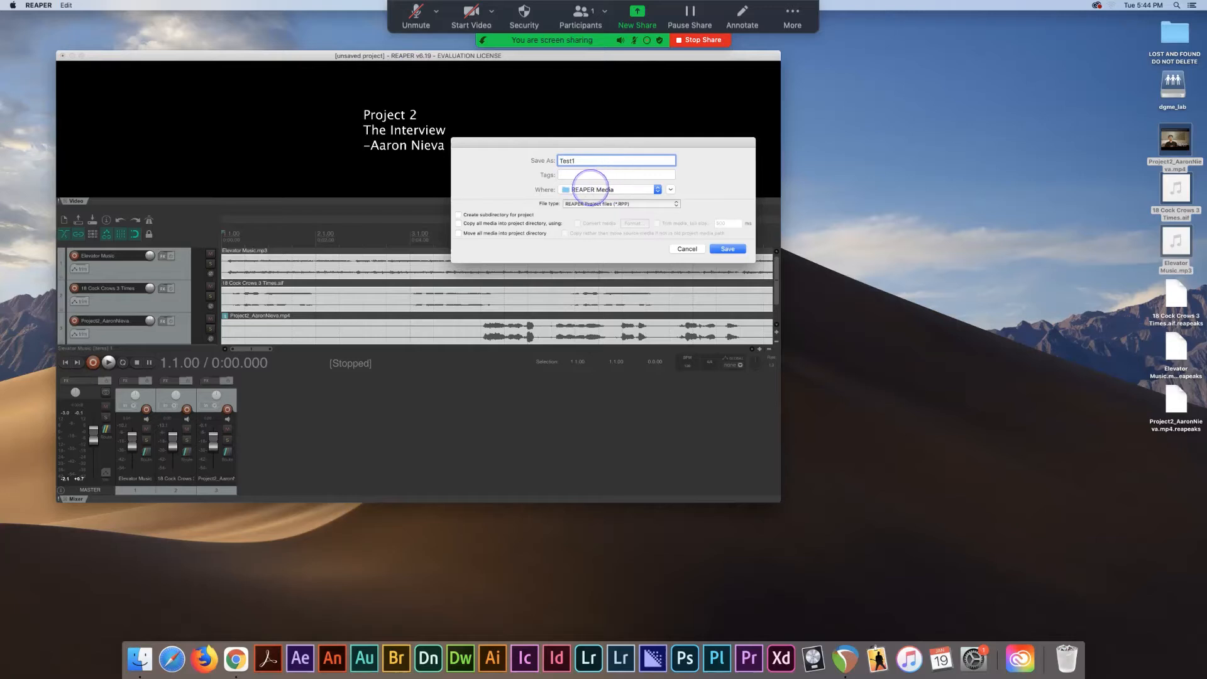
{"action": "left_click", "coordinate": [587, 188]}
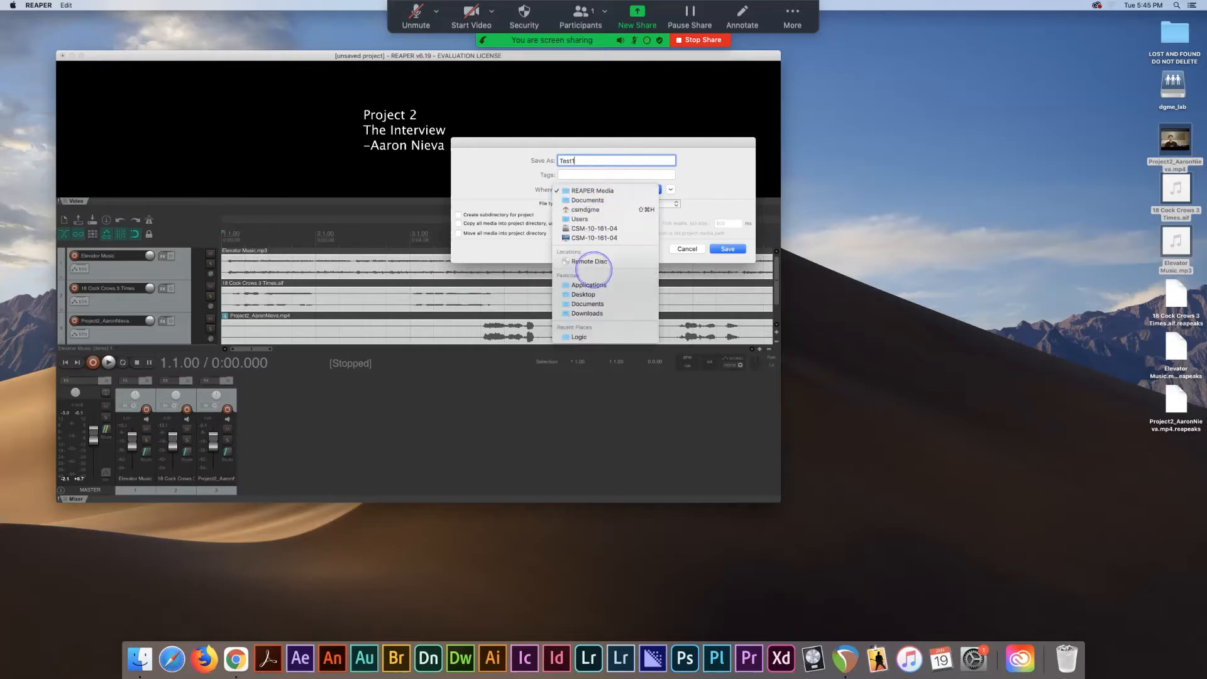
{"action": "left_click", "coordinate": [585, 294]}
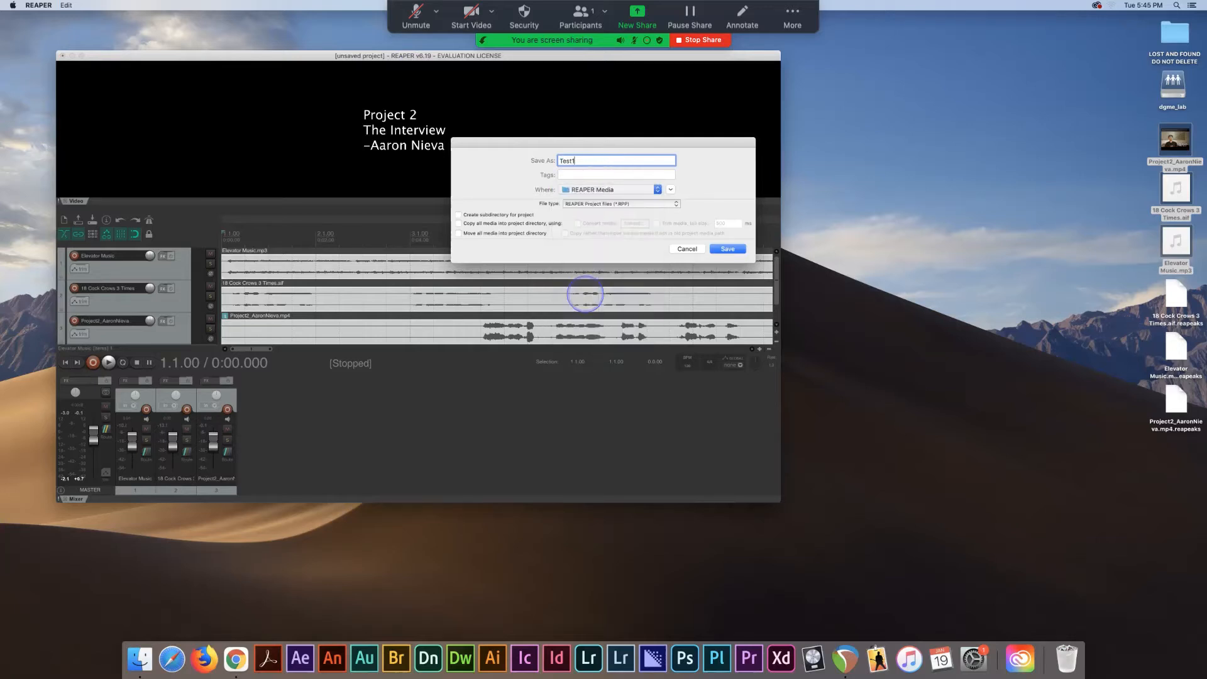
{"action": "left_click", "coordinate": [594, 188]}
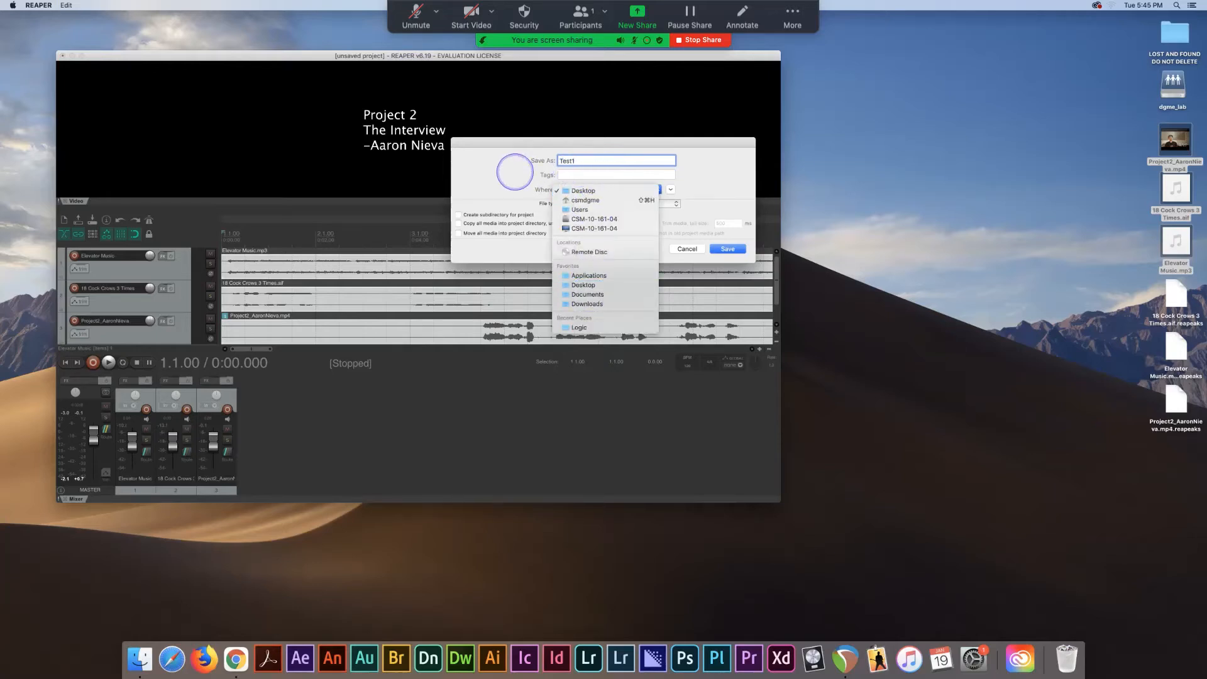
{"action": "left_click", "coordinate": [515, 172]}
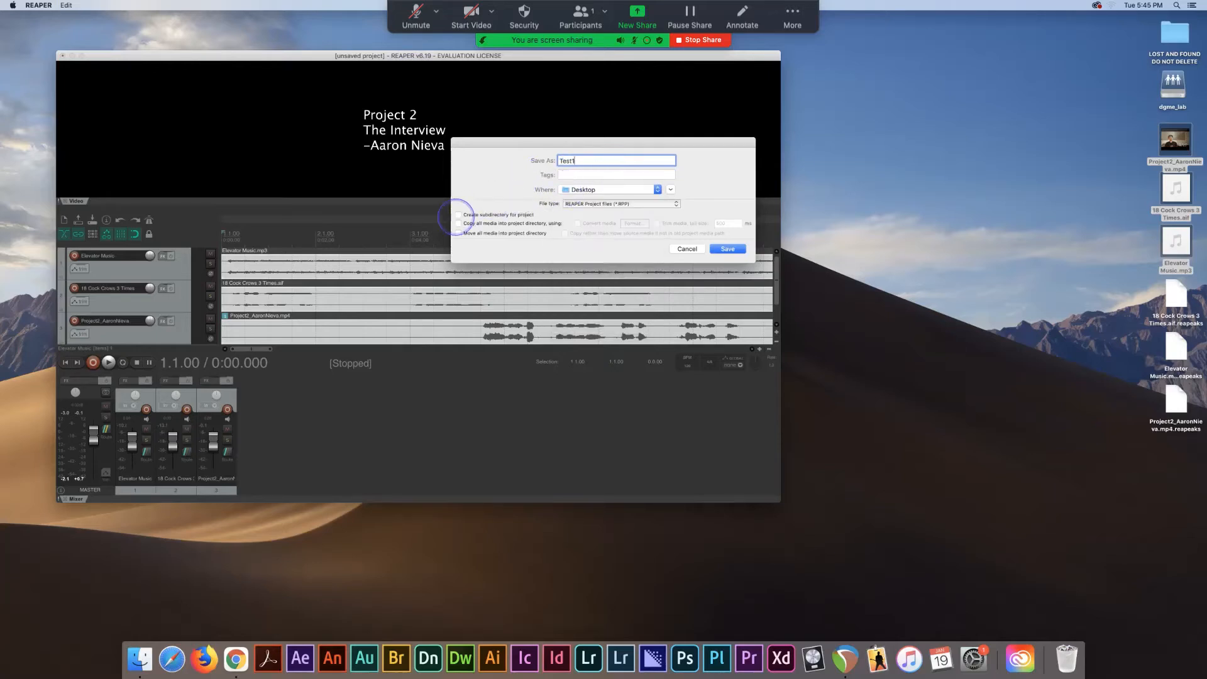
Save the Test1 project to the Desktop with its own subdirectory and all media copied into the project directory.
{"action": "key", "text": "ctrl+alt+m"}
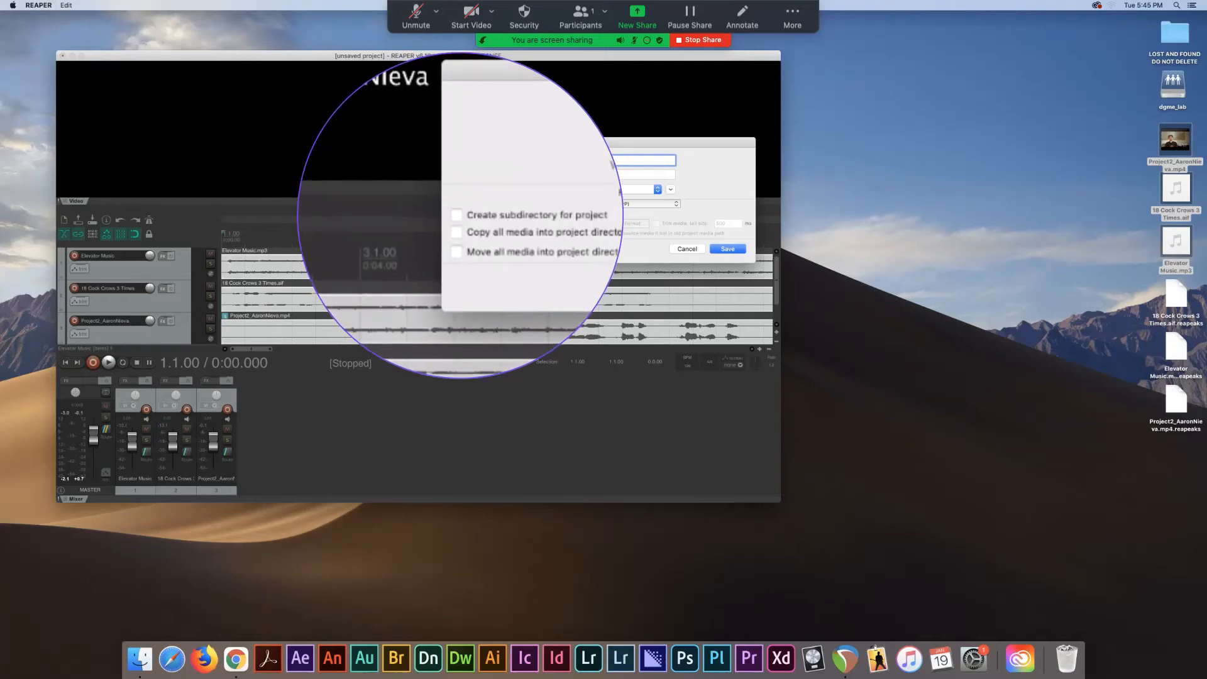
{"action": "left_click", "coordinate": [458, 216]}
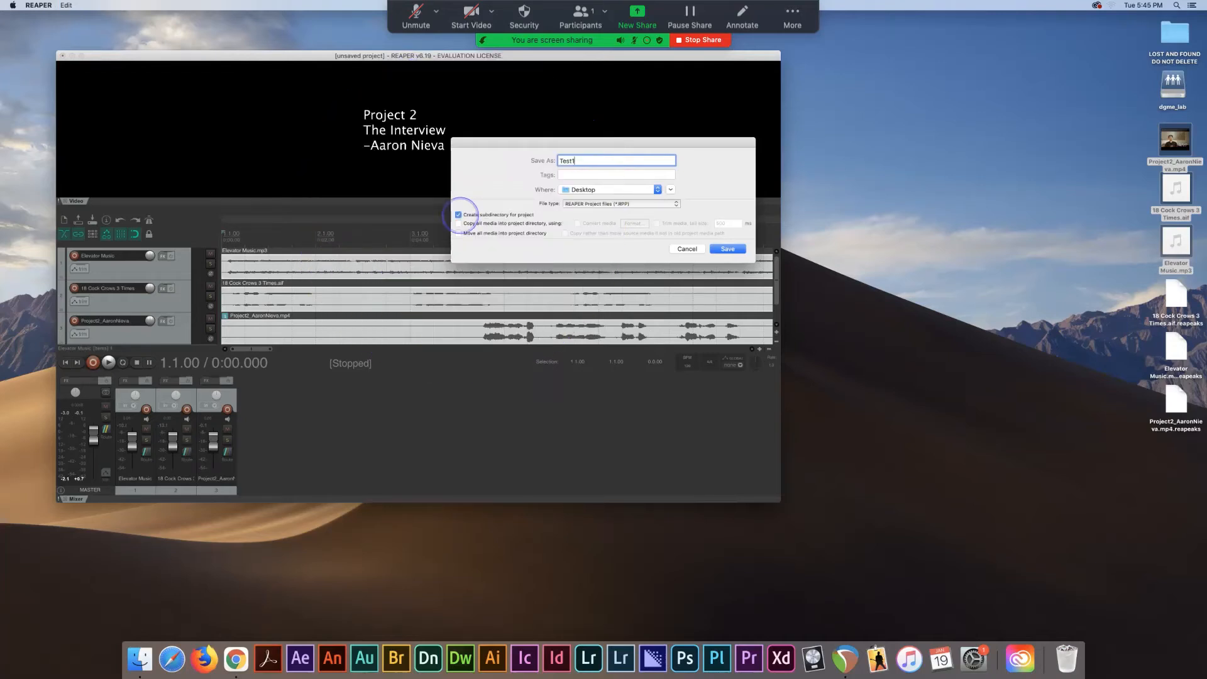
{"action": "key", "text": "ctrl+alt+m"}
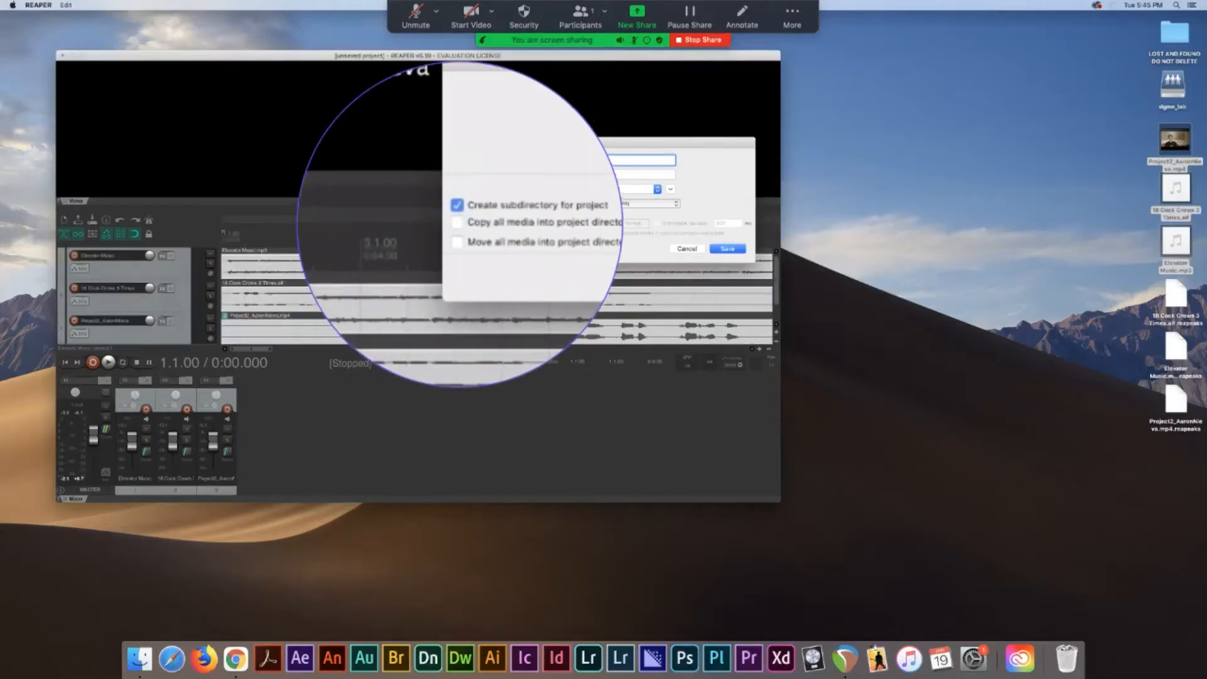
{"action": "left_click", "coordinate": [458, 223]}
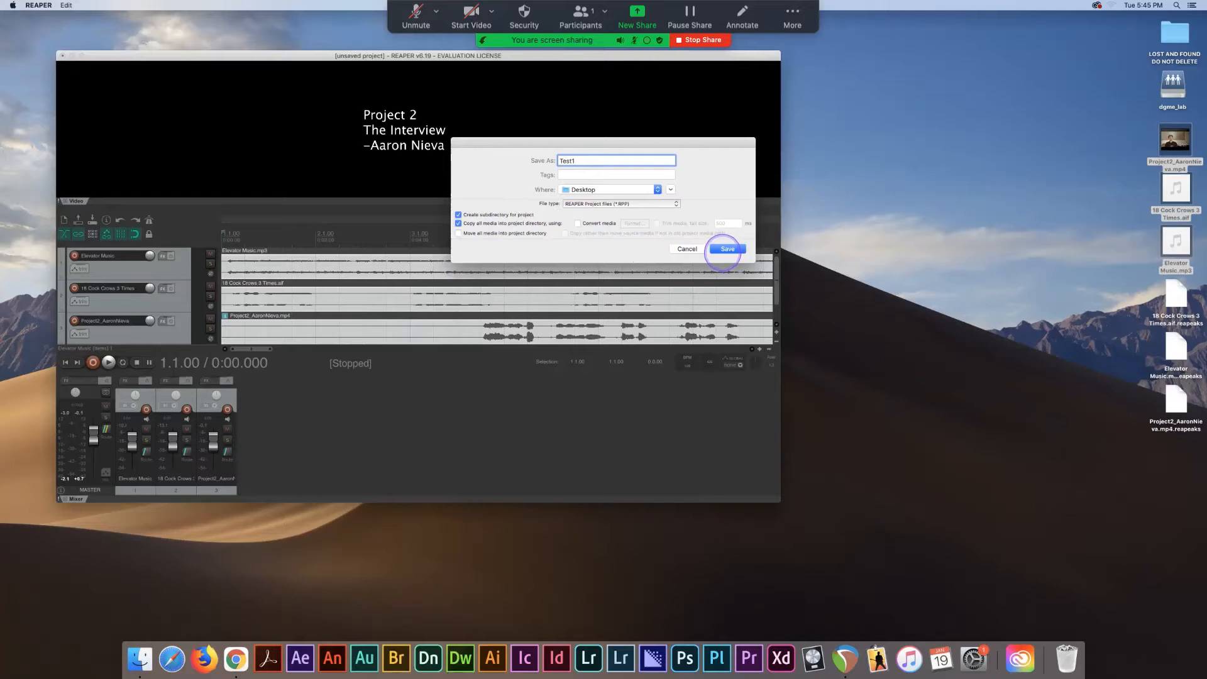
{"action": "left_click", "coordinate": [724, 250]}
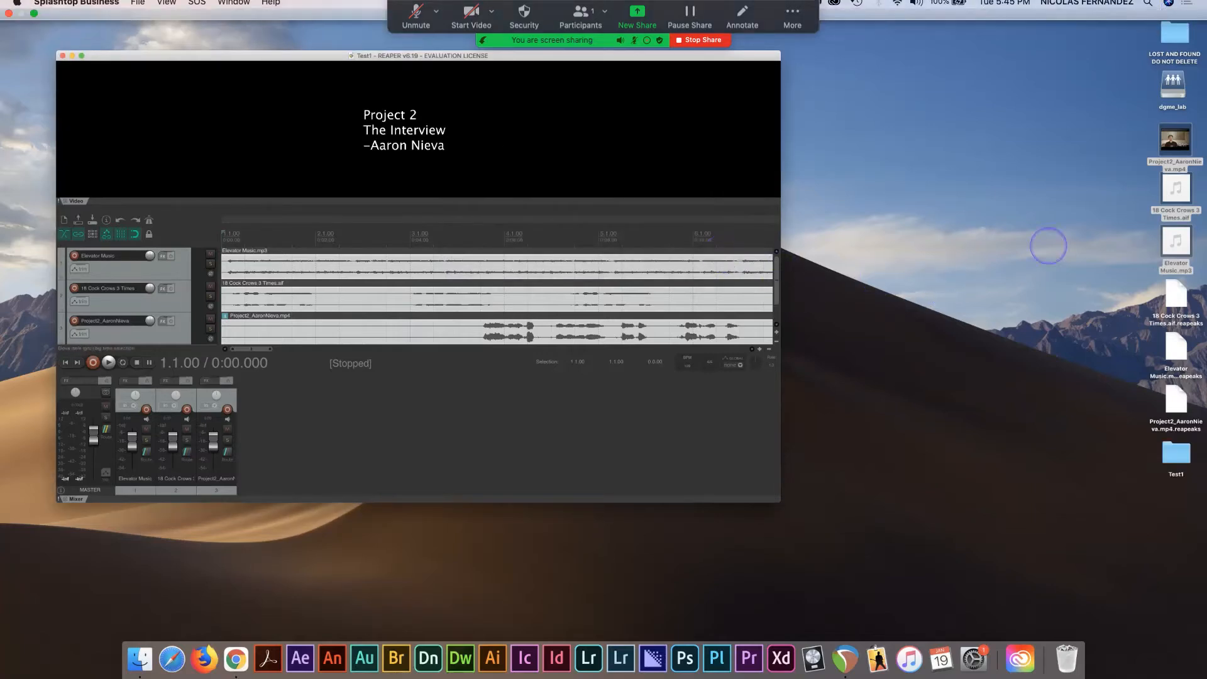
Open the Test1 folder from the desktop in Finder, move its window clear of REAPER, and examine the saved files.
{"action": "left_click", "coordinate": [198, 633]}
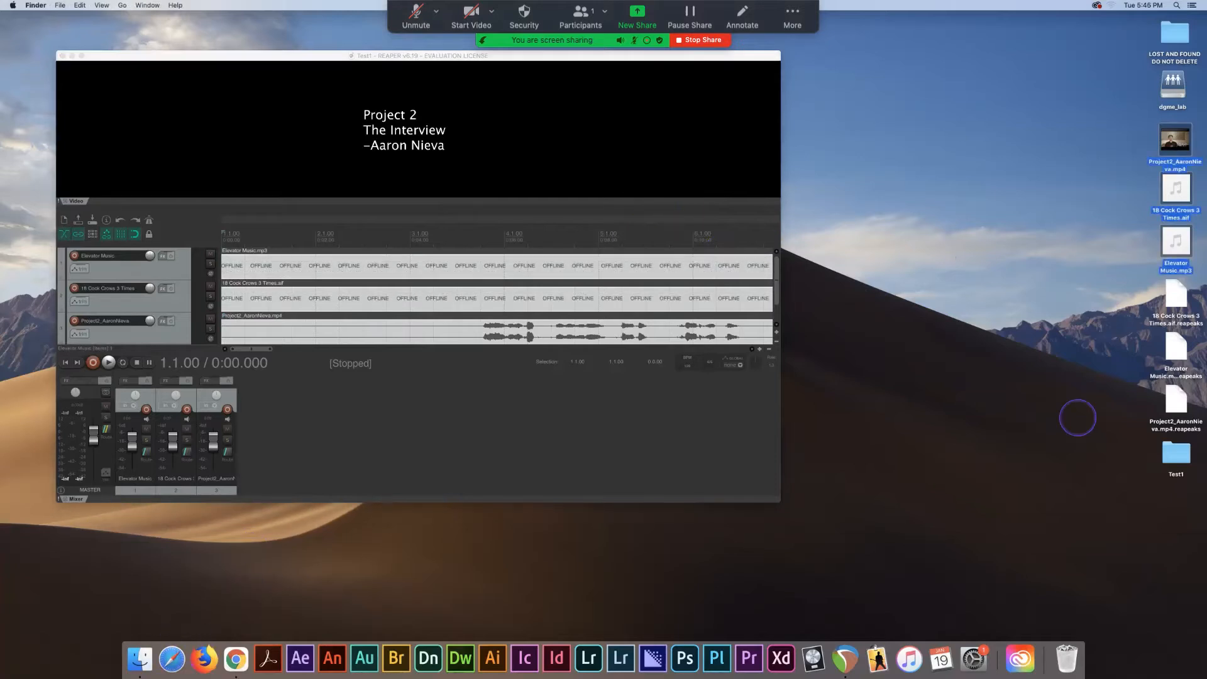
{"action": "double_click", "coordinate": [1176, 451]}
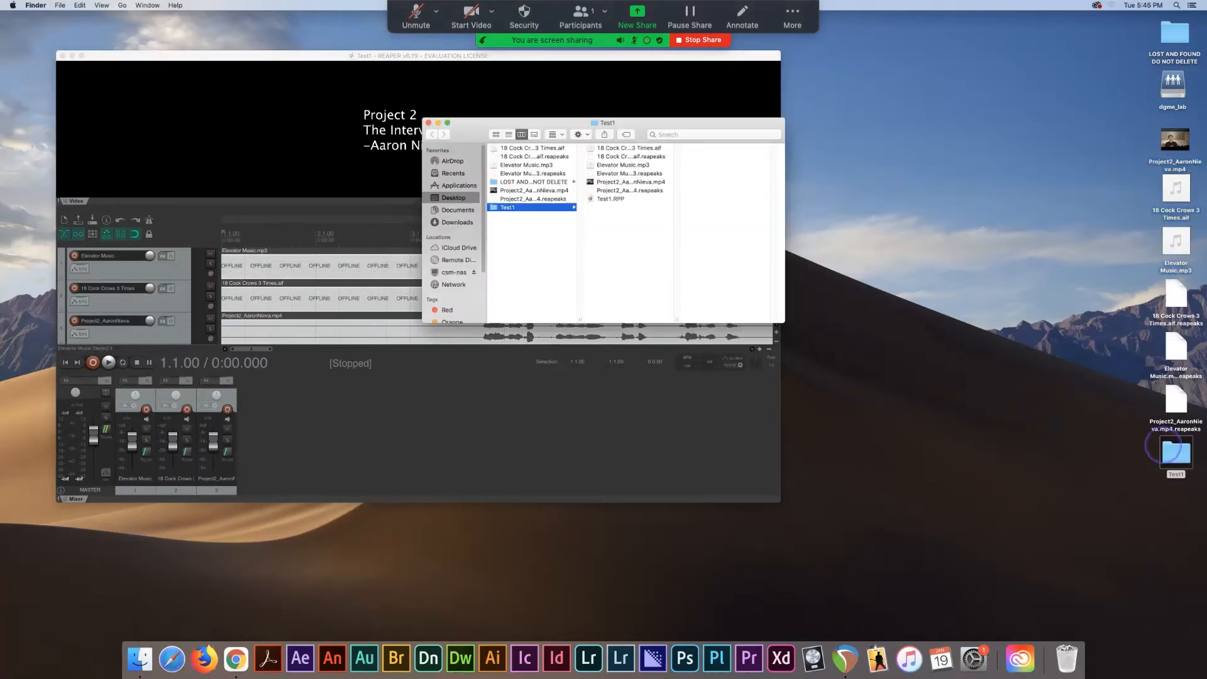
{"action": "left_click_drag", "start_coordinate": [548, 123], "coordinate": [941, 93]}
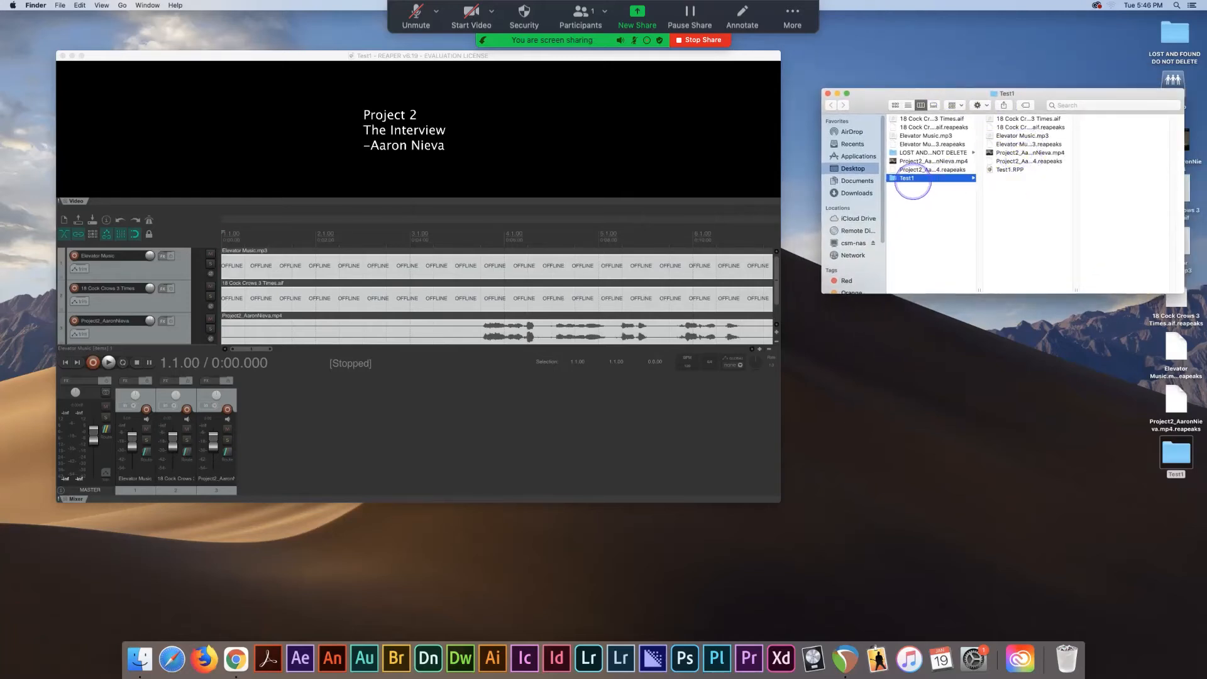
{"action": "key", "text": "alt+z"}
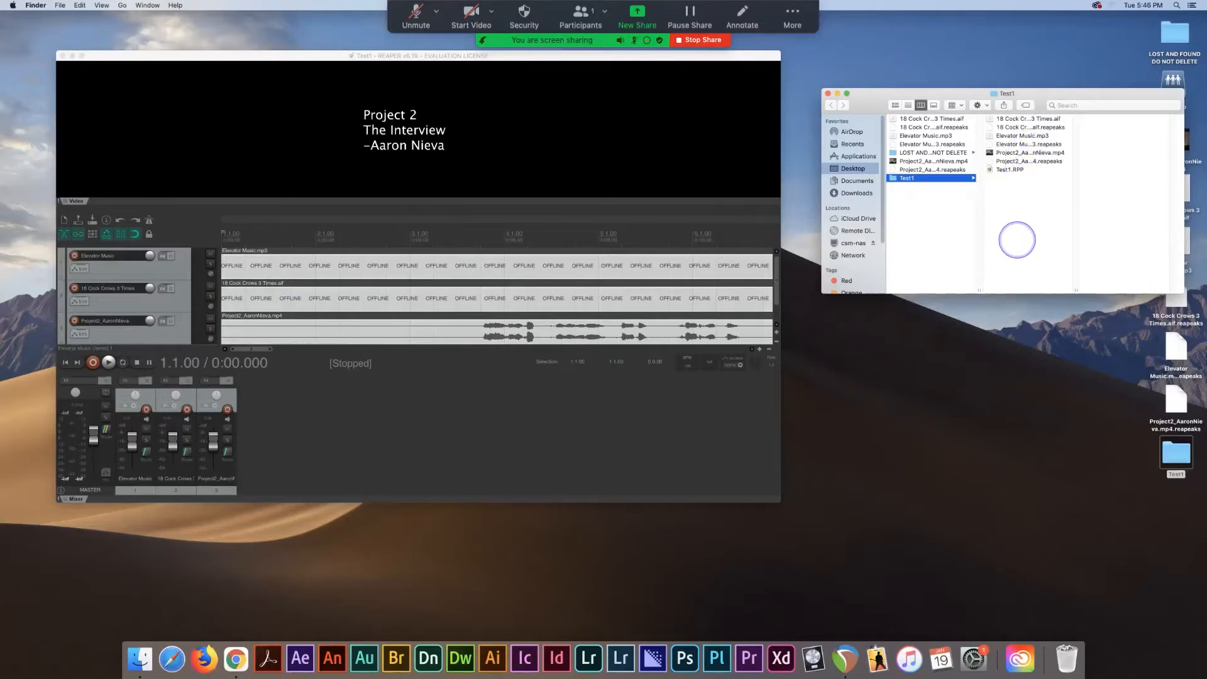
Return to REAPER and set the project's media save path to Audio, saving it as the default project settings.
{"action": "left_click", "coordinate": [737, 392]}
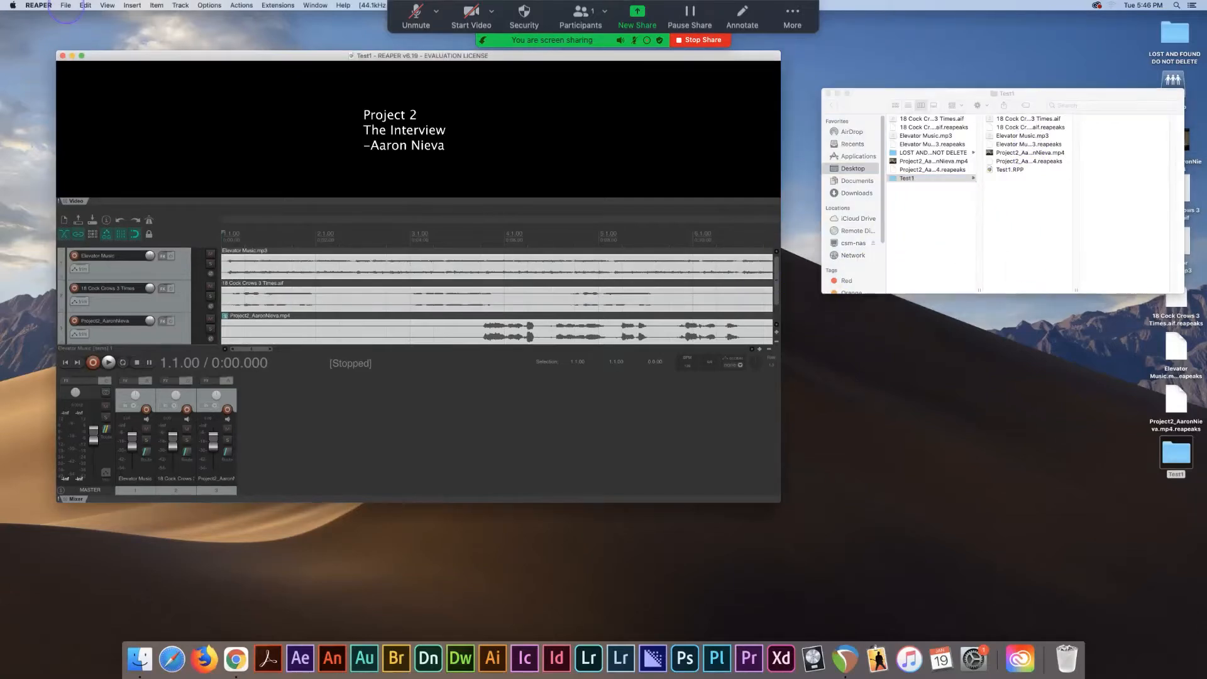
{"action": "left_click", "coordinate": [66, 6]}
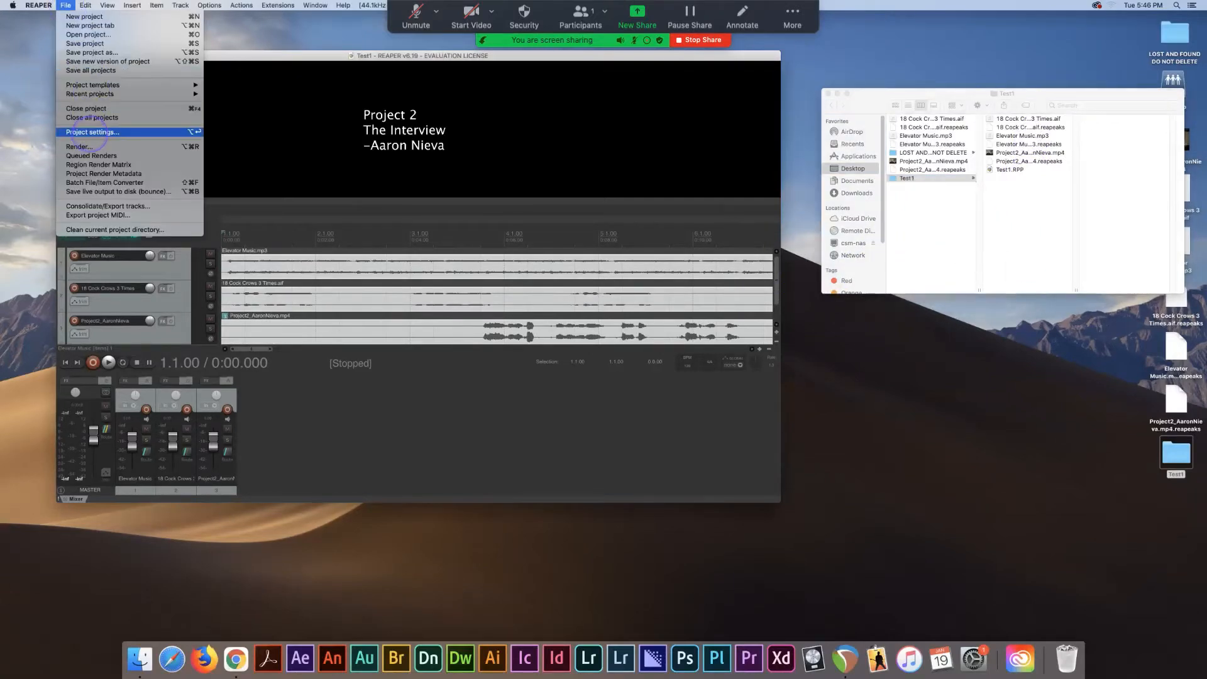
{"action": "left_click", "coordinate": [90, 132]}
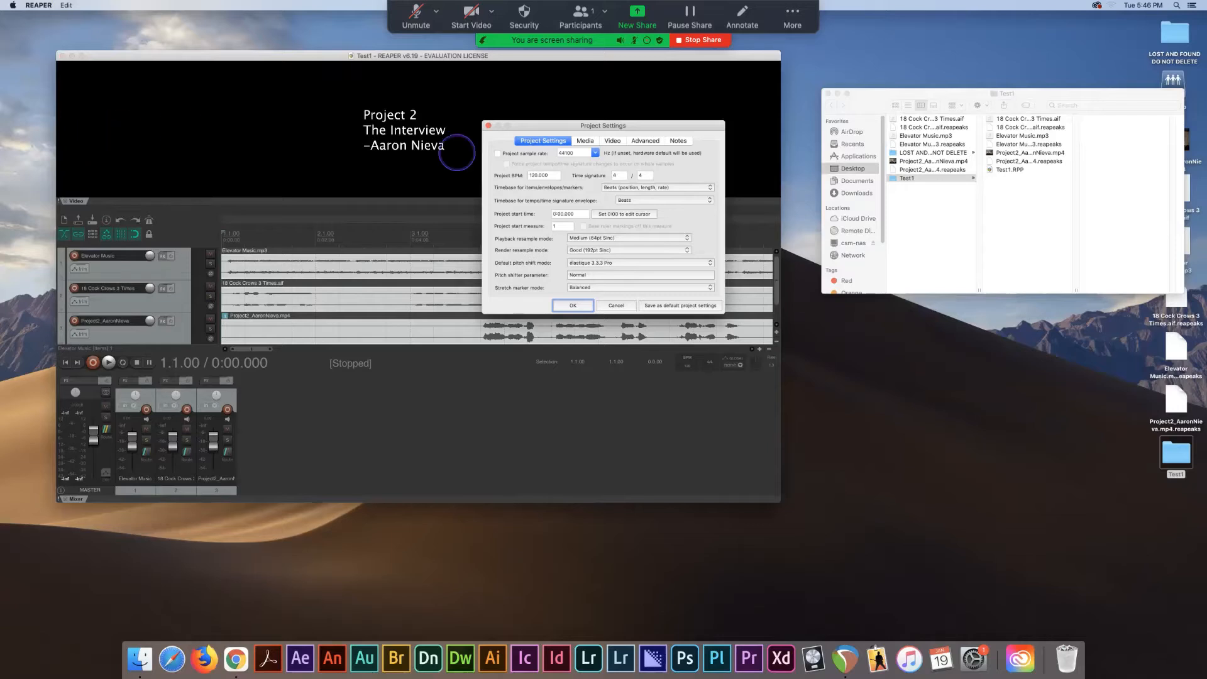
{"action": "left_click", "coordinate": [587, 141]}
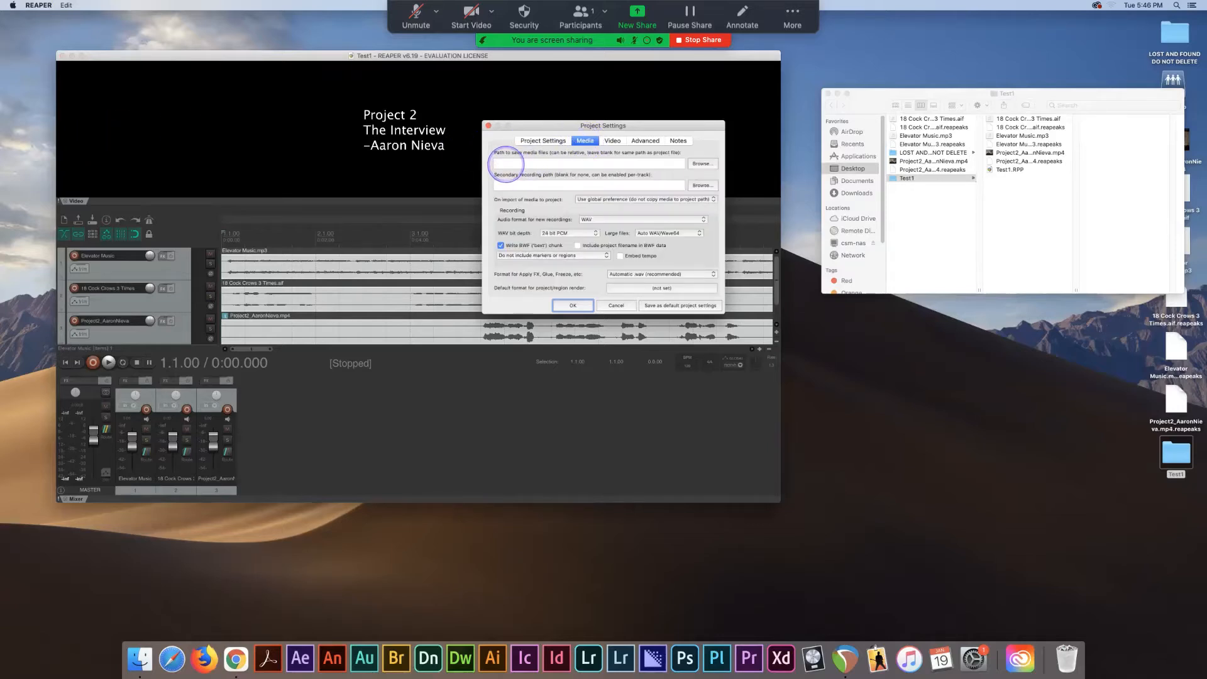
{"action": "left_click", "coordinate": [506, 164]}
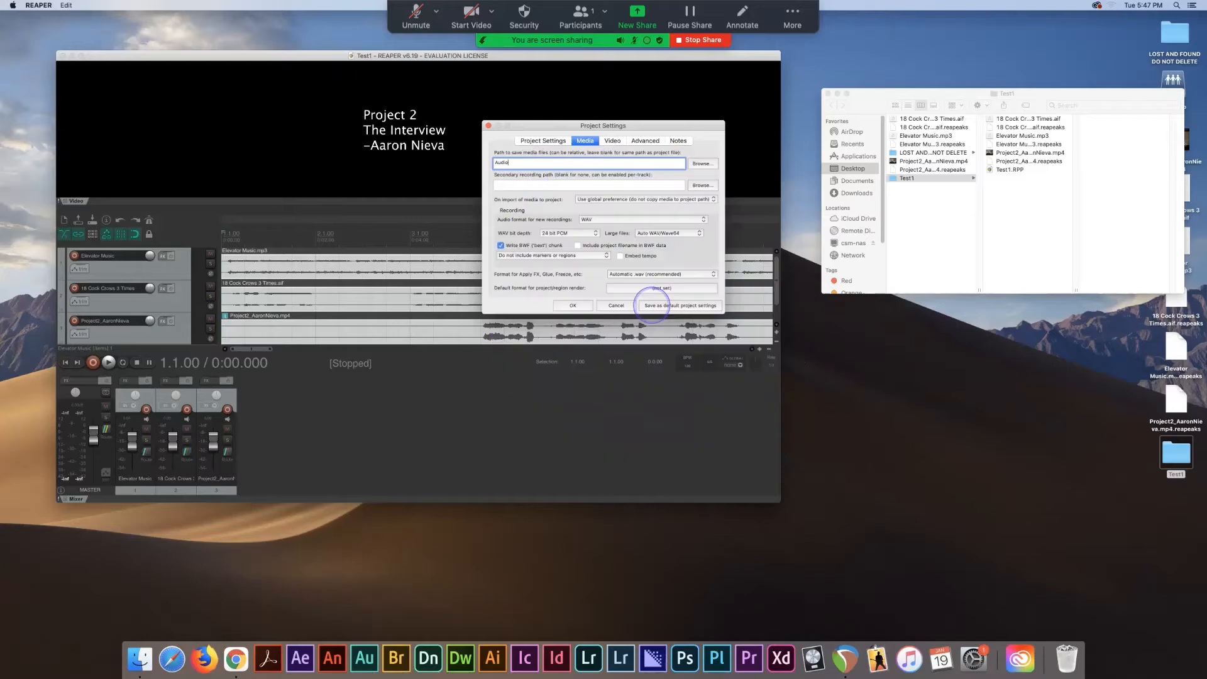
{"action": "left_click", "coordinate": [652, 305]}
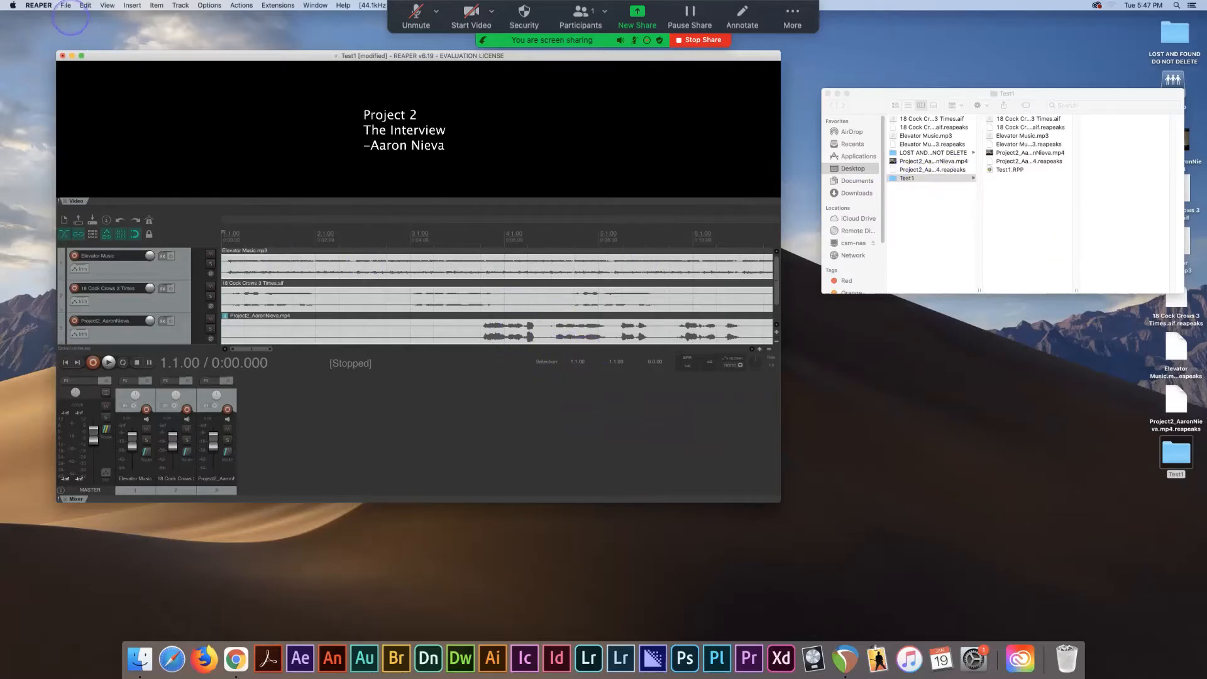
Save the project as Test2 on the Desktop with a subdirectory and copied media, and inspect its Audio folder in Finder.
{"action": "left_click", "coordinate": [66, 6]}
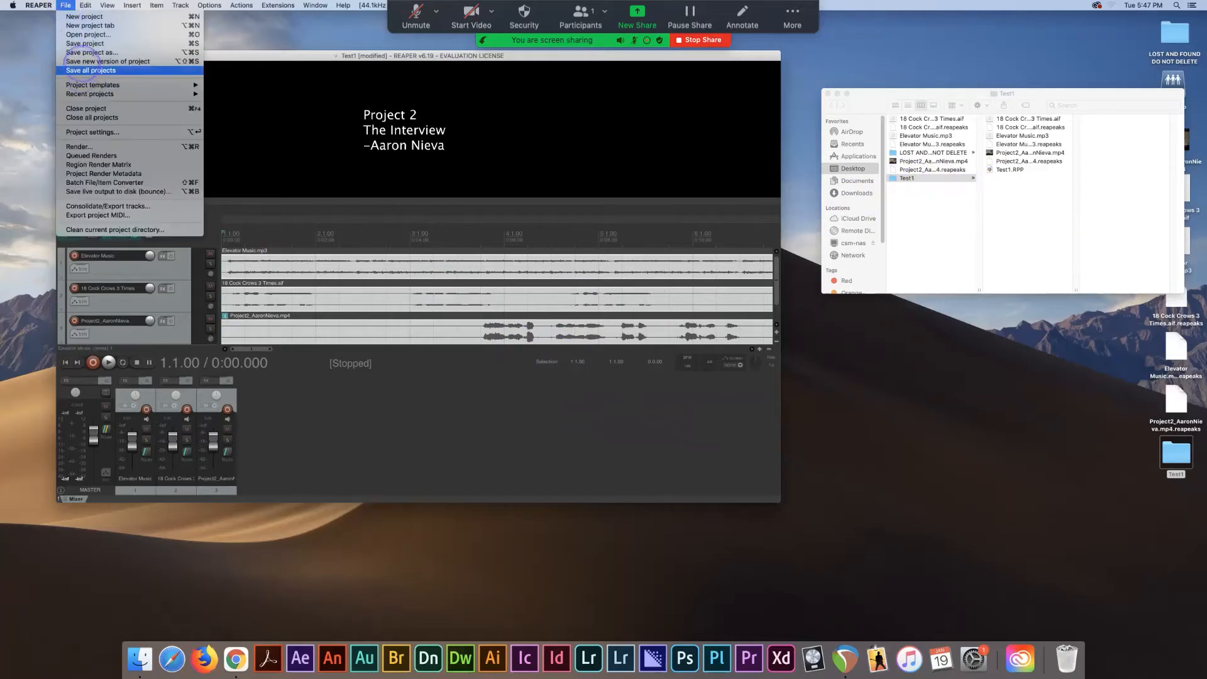
{"action": "left_click", "coordinate": [85, 52]}
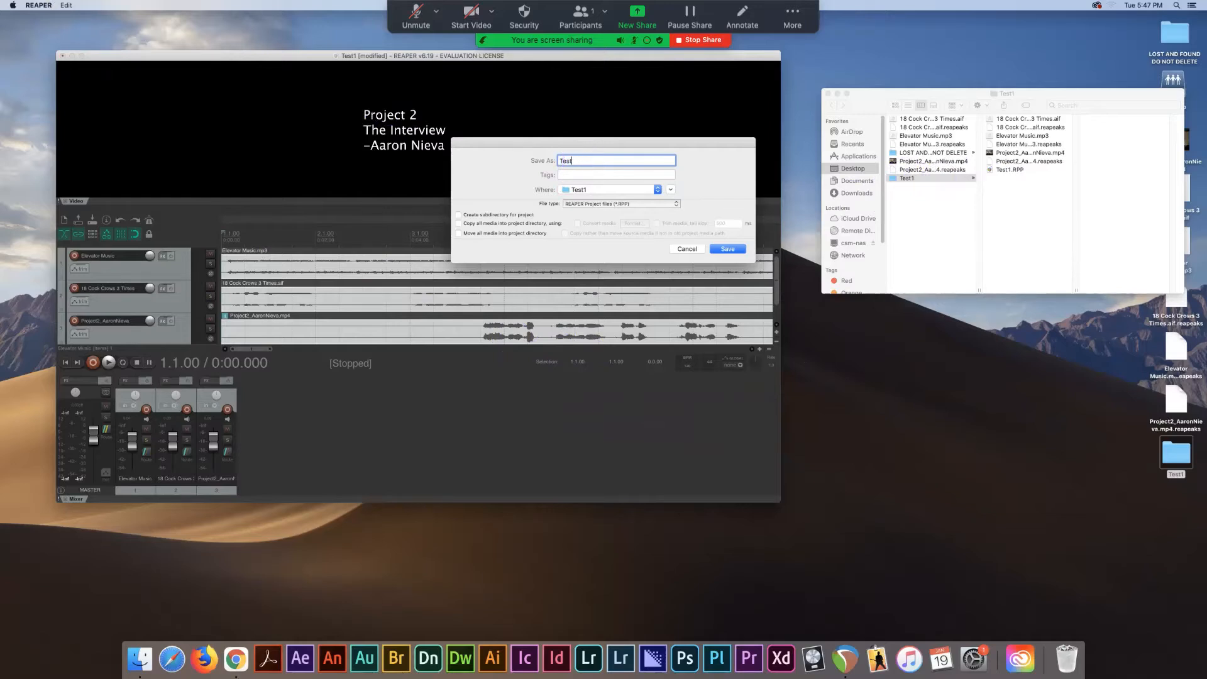
{"action": "left_click", "coordinate": [459, 215]}
{"action": "left_click", "coordinate": [458, 223]}
{"action": "left_click", "coordinate": [621, 189]}
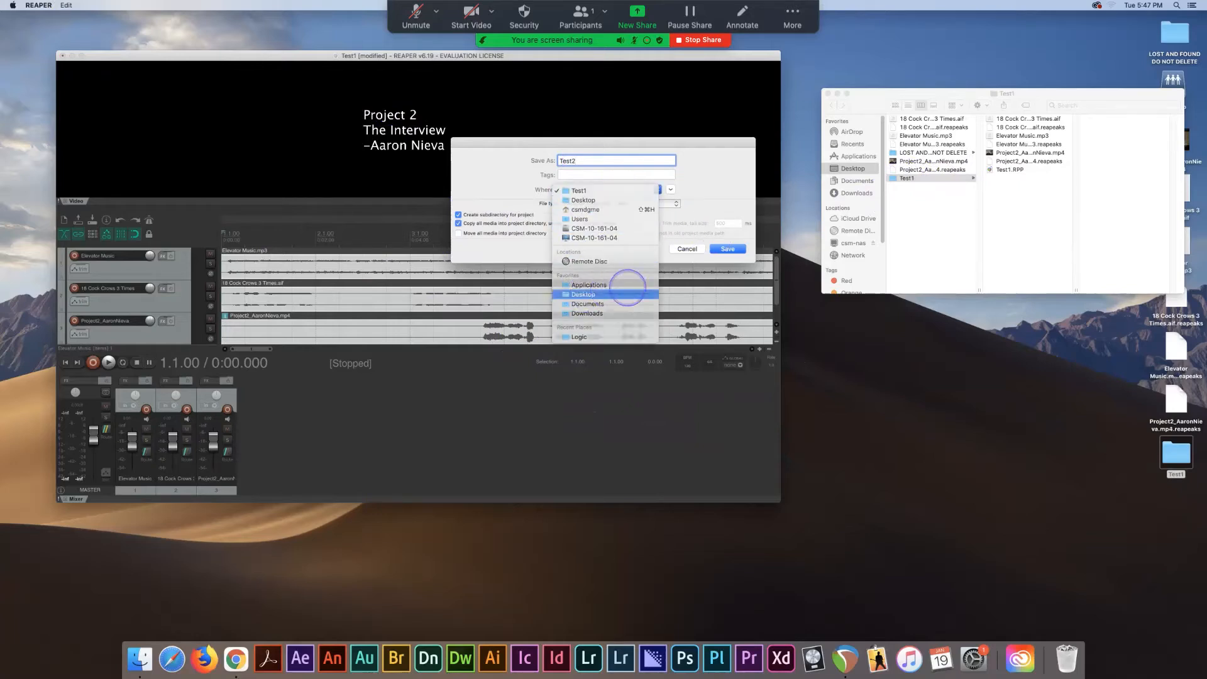
{"action": "left_click", "coordinate": [627, 291]}
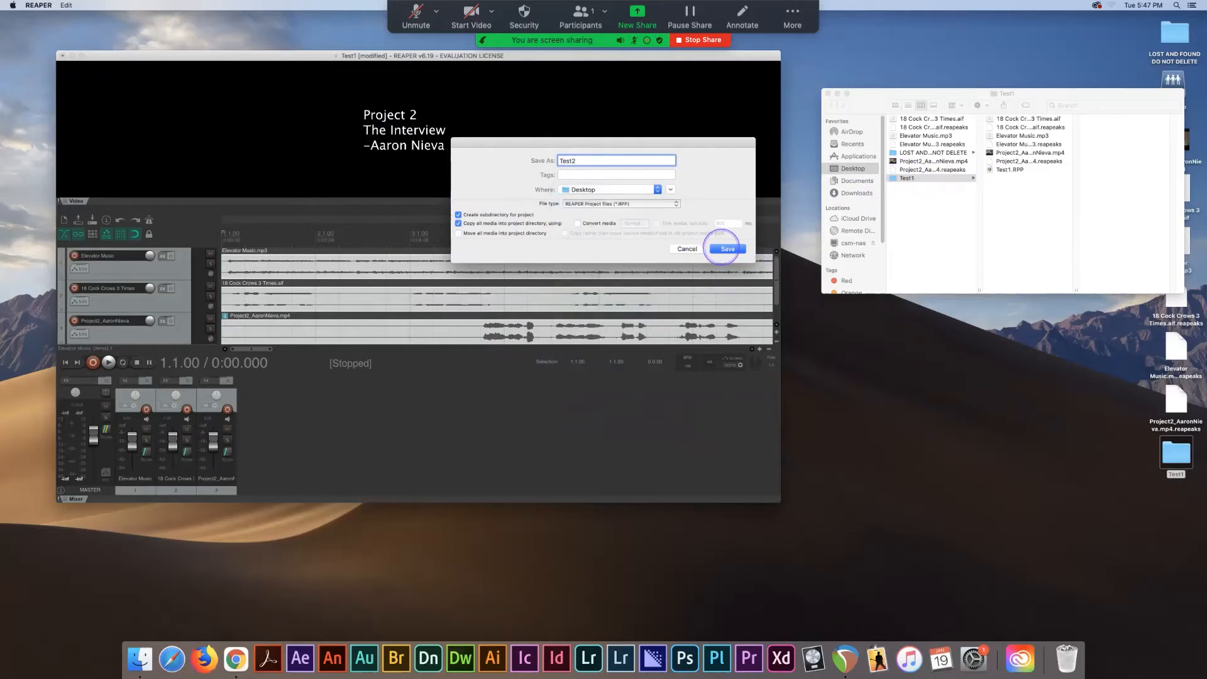
{"action": "left_click", "coordinate": [724, 249]}
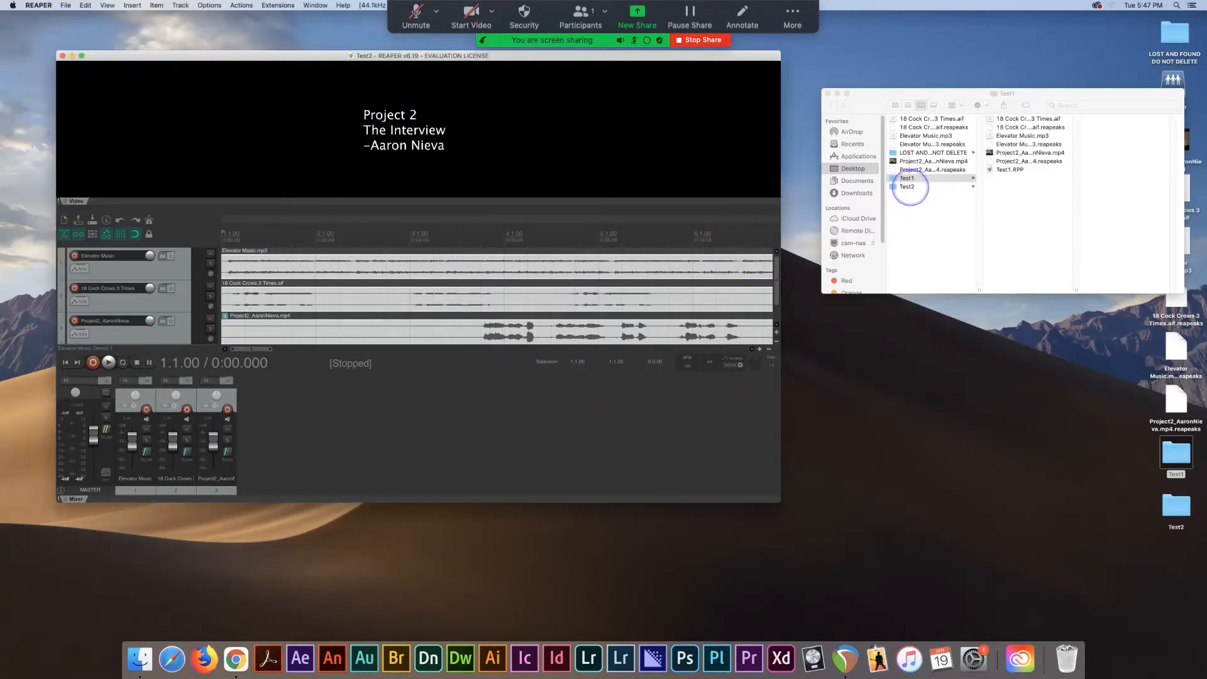
{"action": "left_click", "coordinate": [910, 188]}
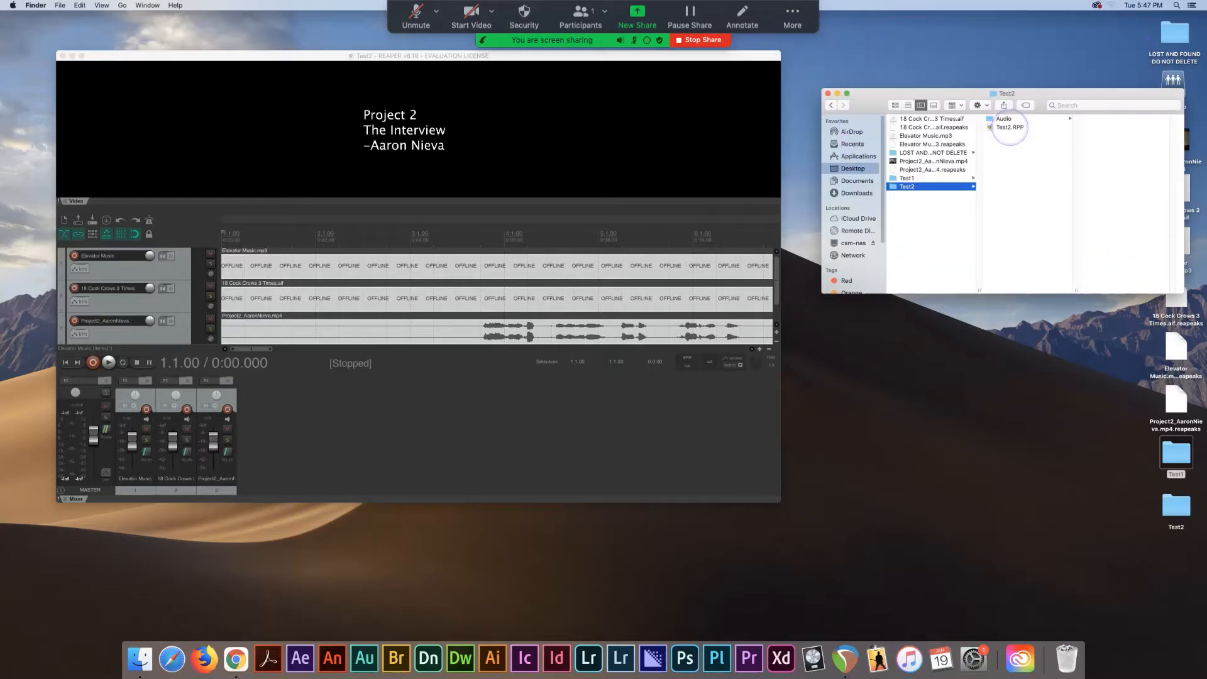
{"action": "left_click", "coordinate": [1004, 118]}
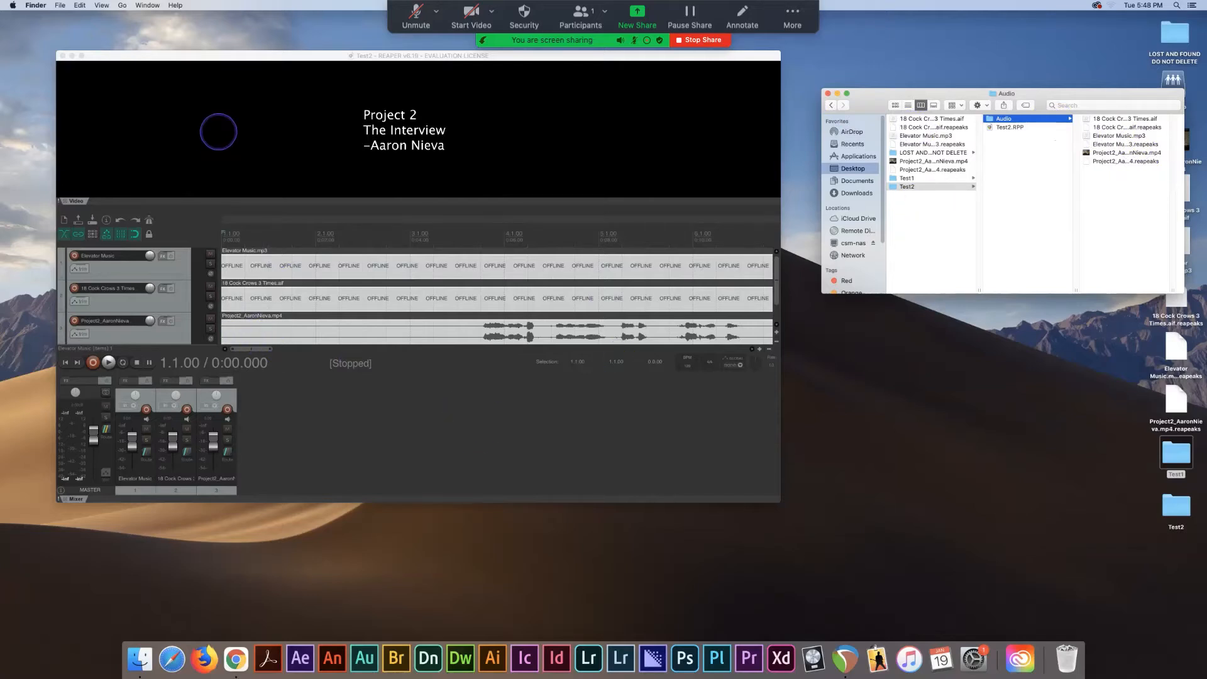
In REAPER's Media preferences, enable putting new peak files in a peaks/ subfolder relative to media, and accept the change.
{"action": "left_click", "coordinate": [71, 62]}
{"action": "left_click", "coordinate": [61, 6]}
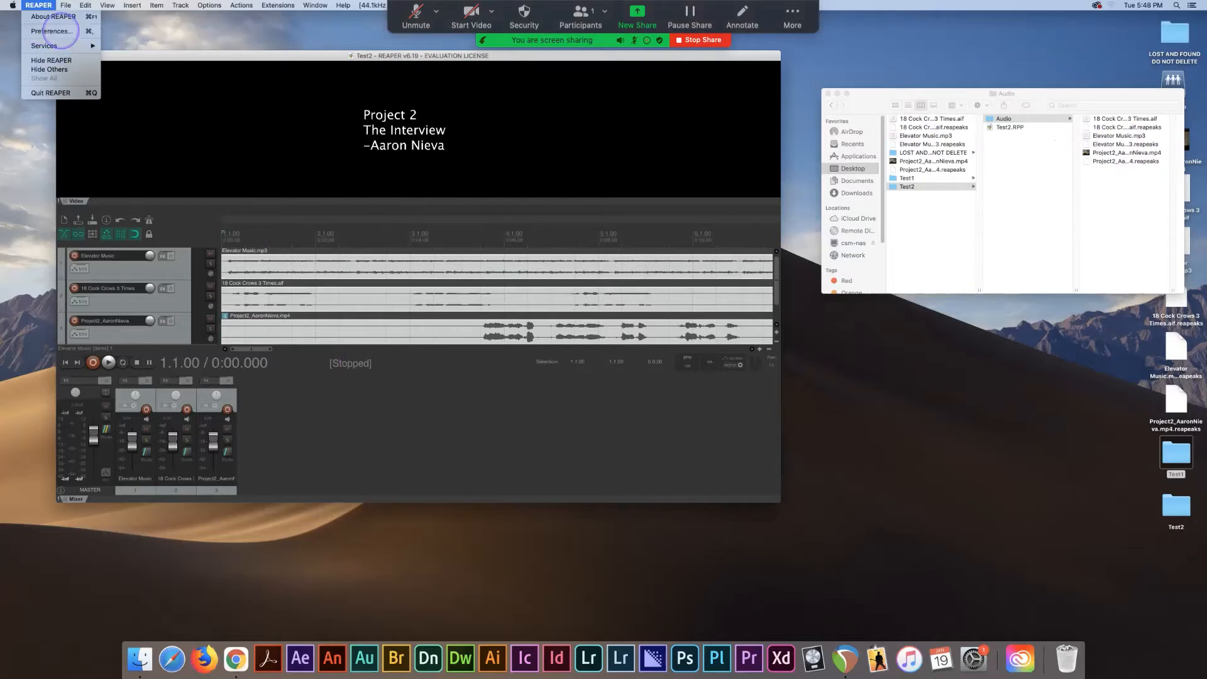
{"action": "left_click", "coordinate": [61, 31]}
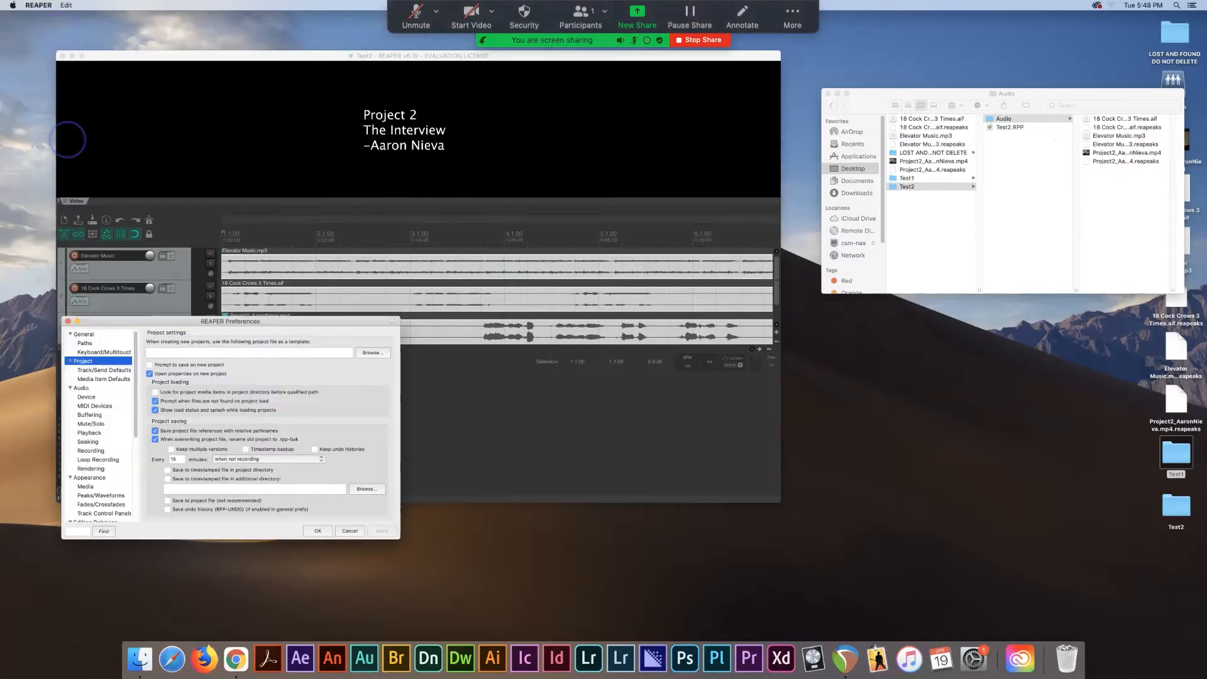
{"action": "scroll", "coordinate": [99, 485], "scroll_direction": "down", "scroll_amount": 3}
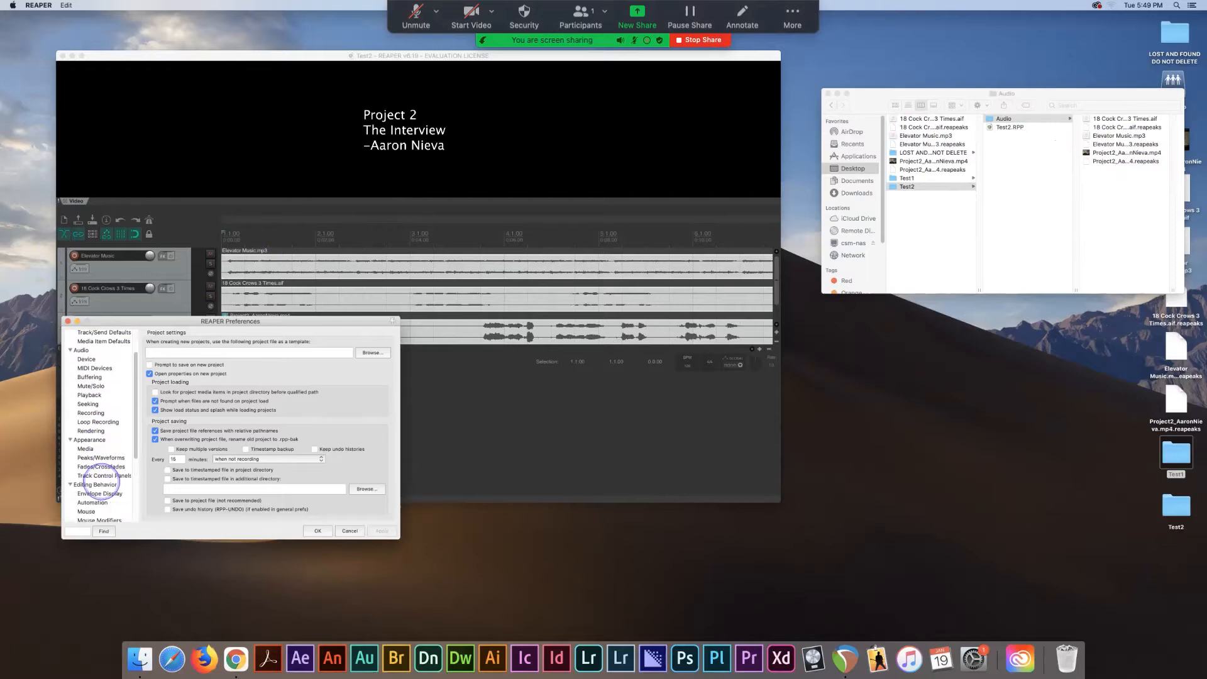
{"action": "scroll", "coordinate": [99, 484], "scroll_direction": "down", "scroll_amount": 5}
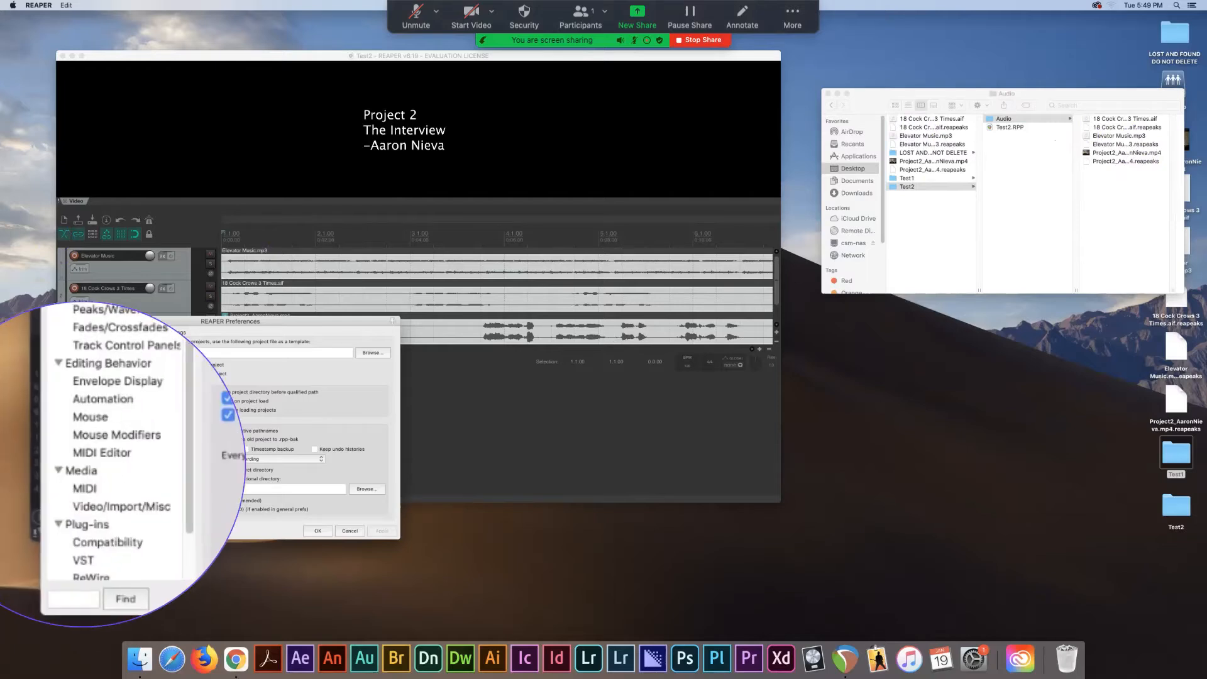
{"action": "left_click", "coordinate": [82, 467]}
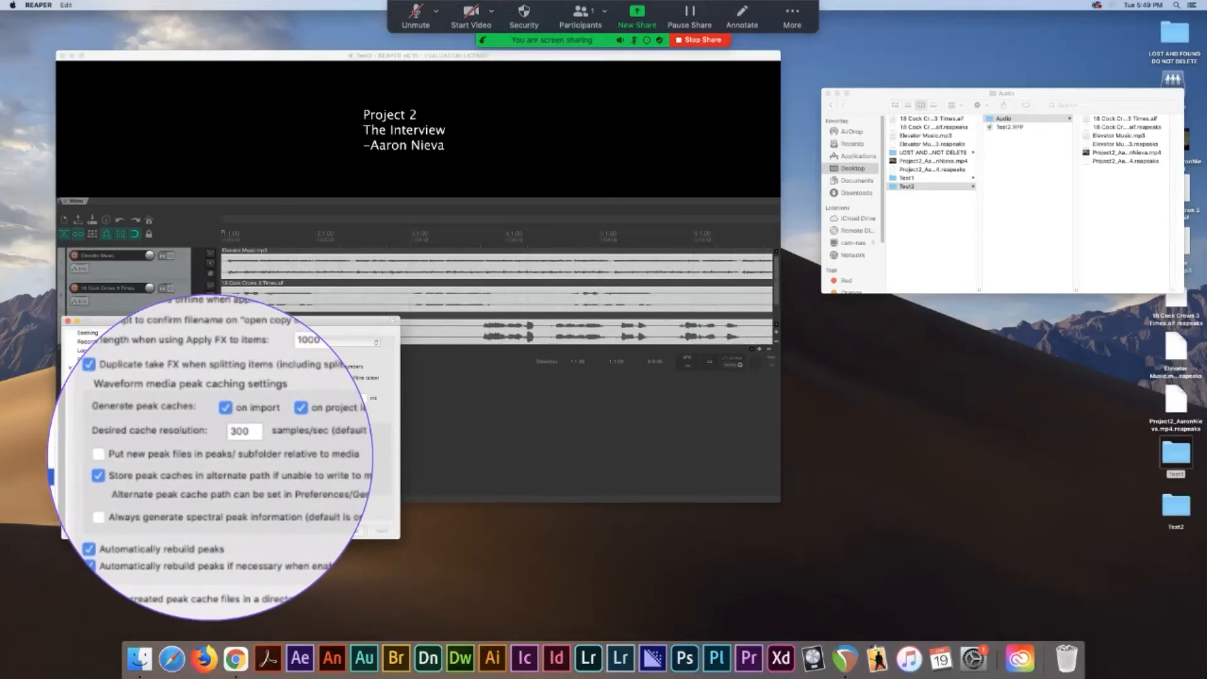
{"action": "left_click", "coordinate": [155, 455]}
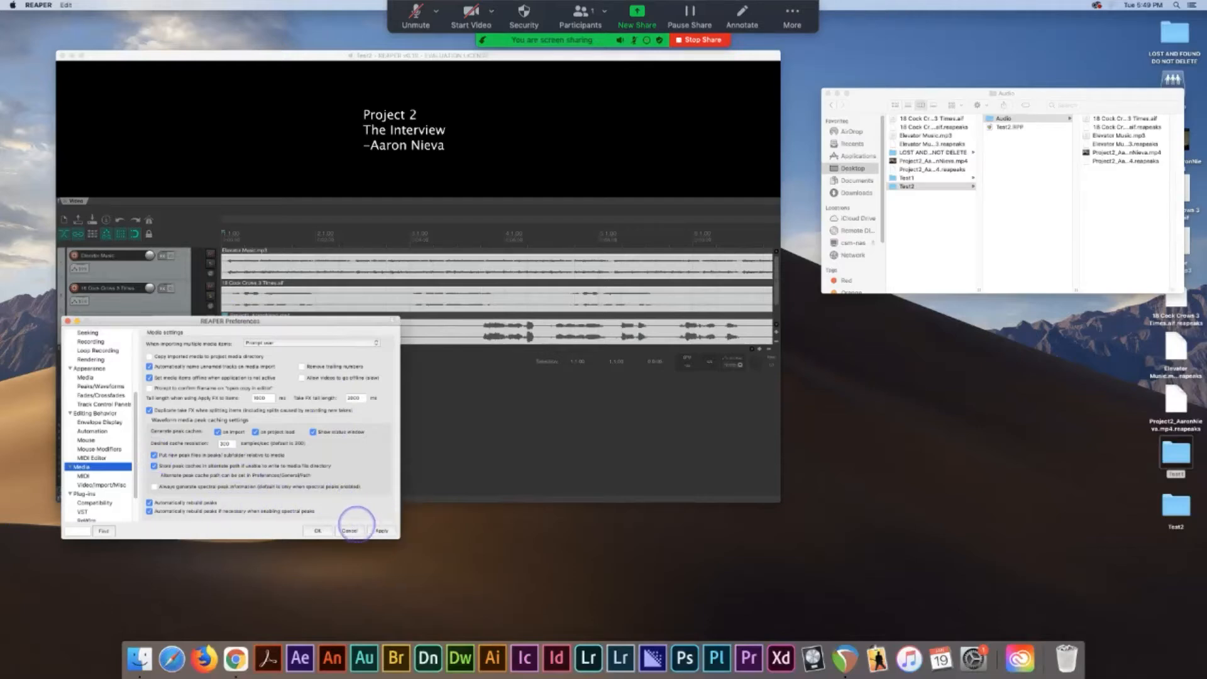
{"action": "left_click", "coordinate": [317, 530]}
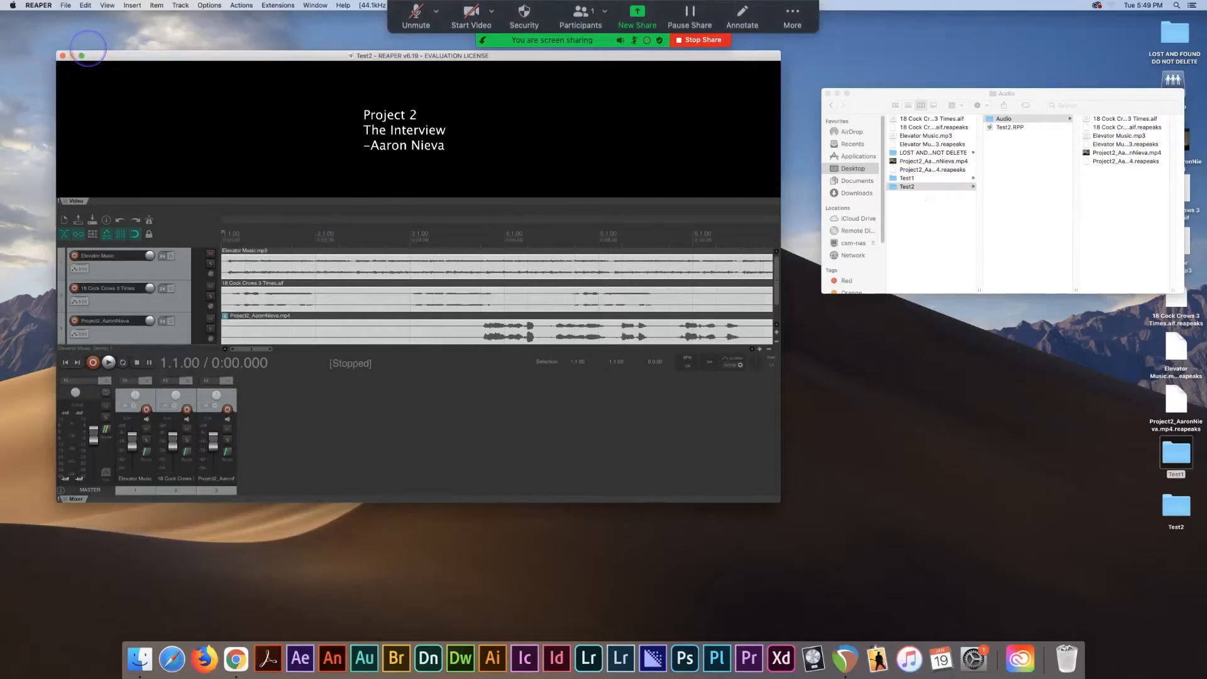
Save the project as Test3 on the Desktop with a subdirectory and copied media, and inspect its Audio folder in Finder.
{"action": "left_click", "coordinate": [66, 7]}
{"action": "left_click", "coordinate": [85, 54]}
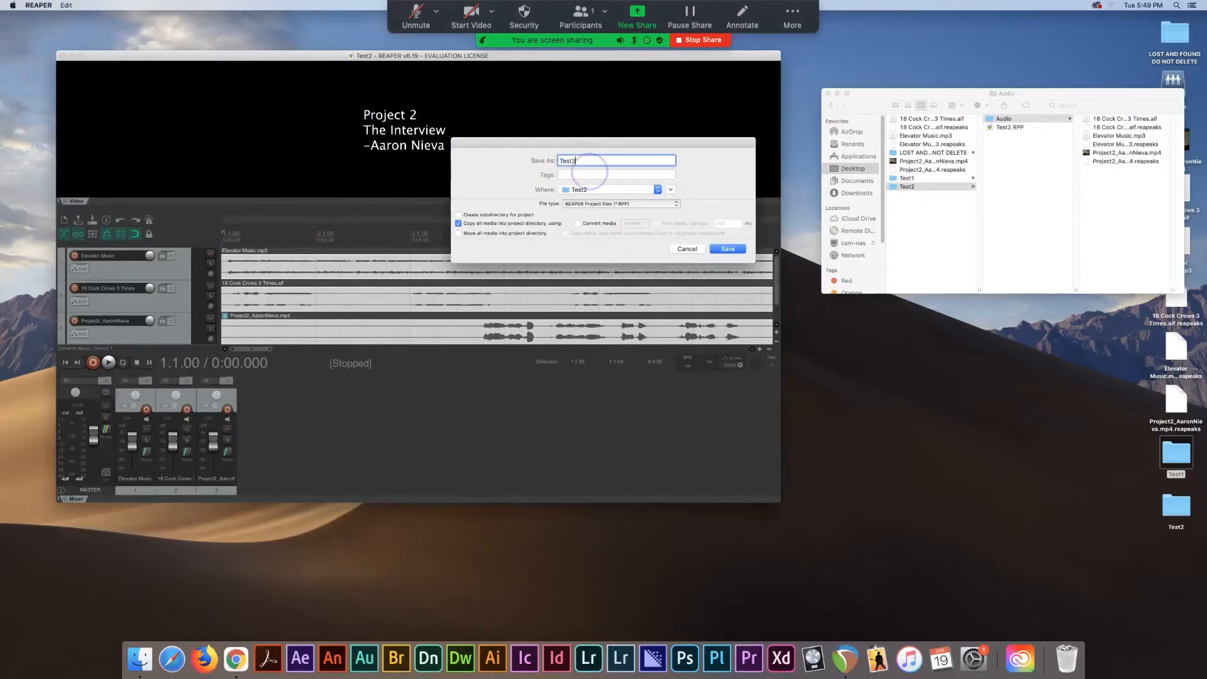
{"action": "left_click", "coordinate": [593, 190]}
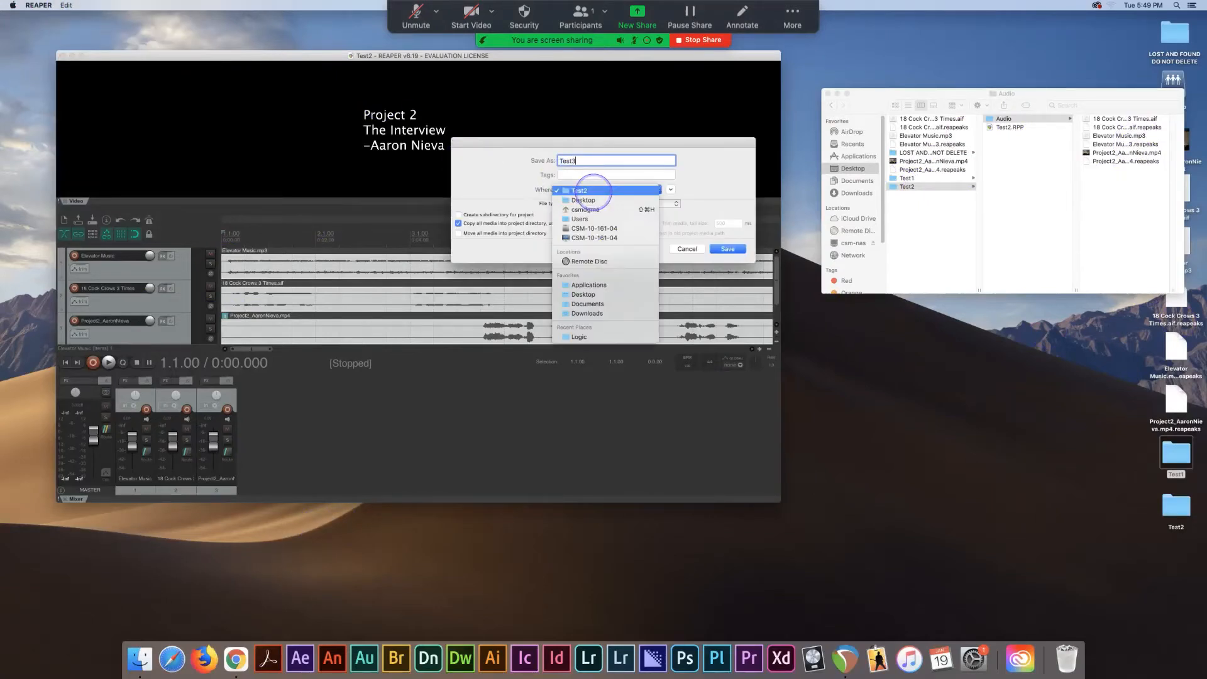
{"action": "left_click", "coordinate": [583, 294]}
{"action": "left_click", "coordinate": [459, 215]}
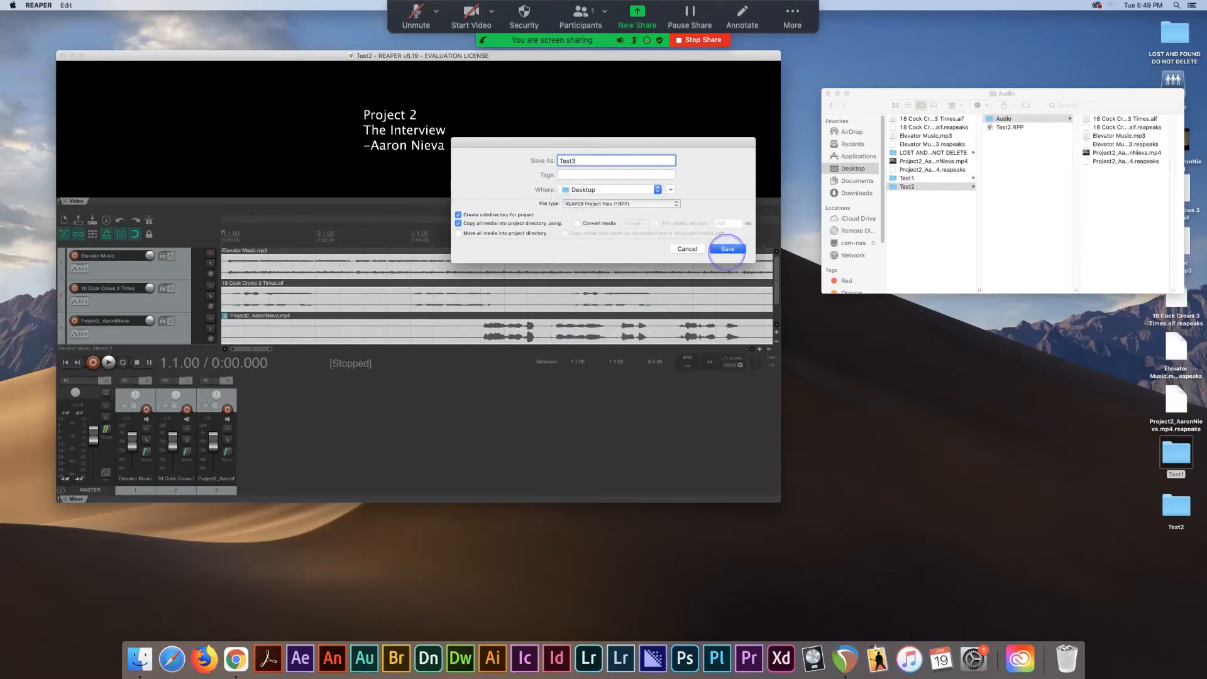
{"action": "left_click", "coordinate": [727, 249]}
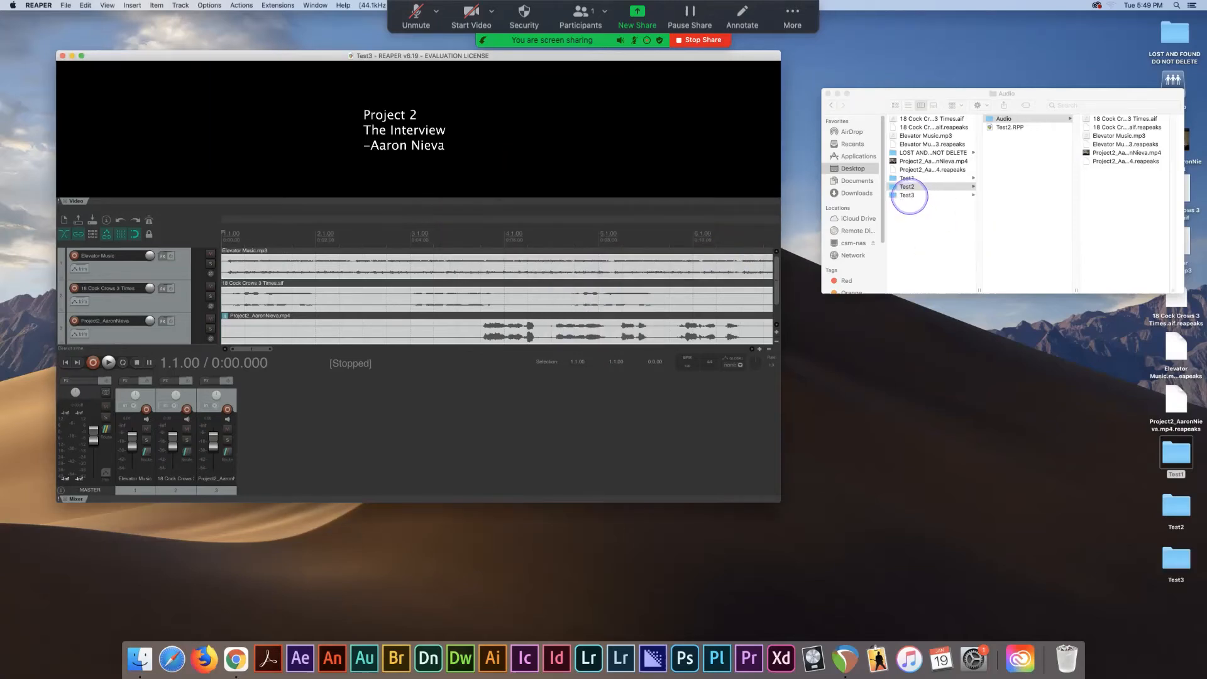
{"action": "left_click", "coordinate": [908, 195]}
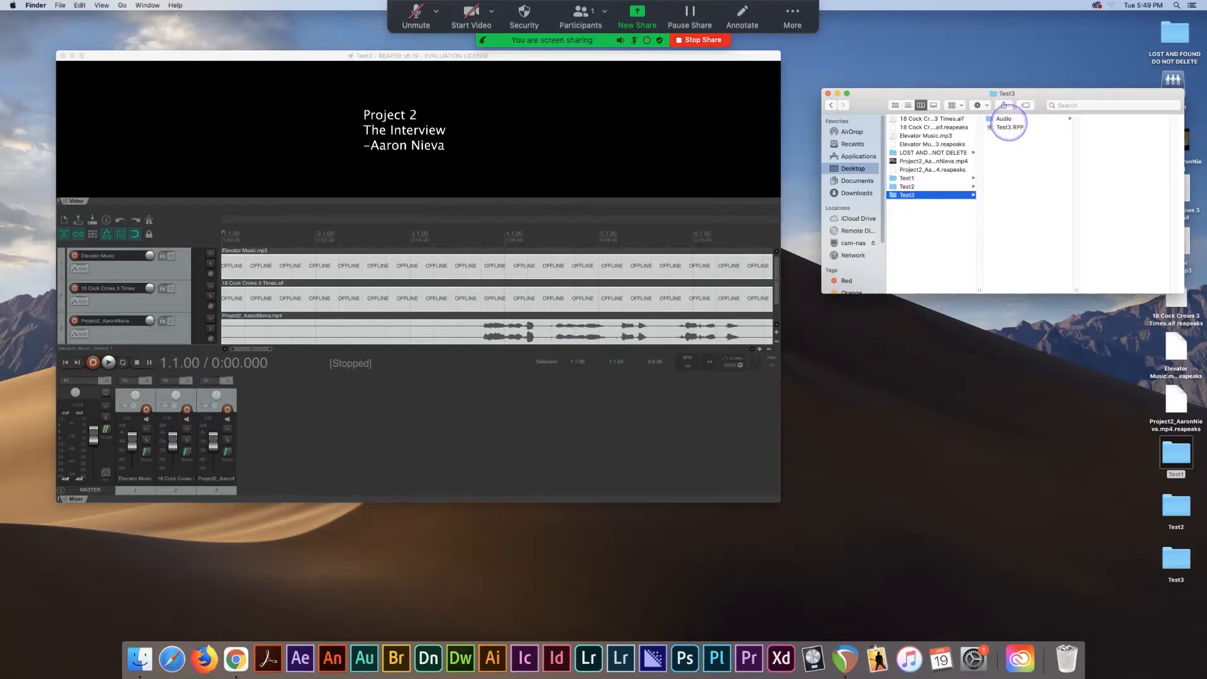
{"action": "left_click", "coordinate": [1004, 119]}
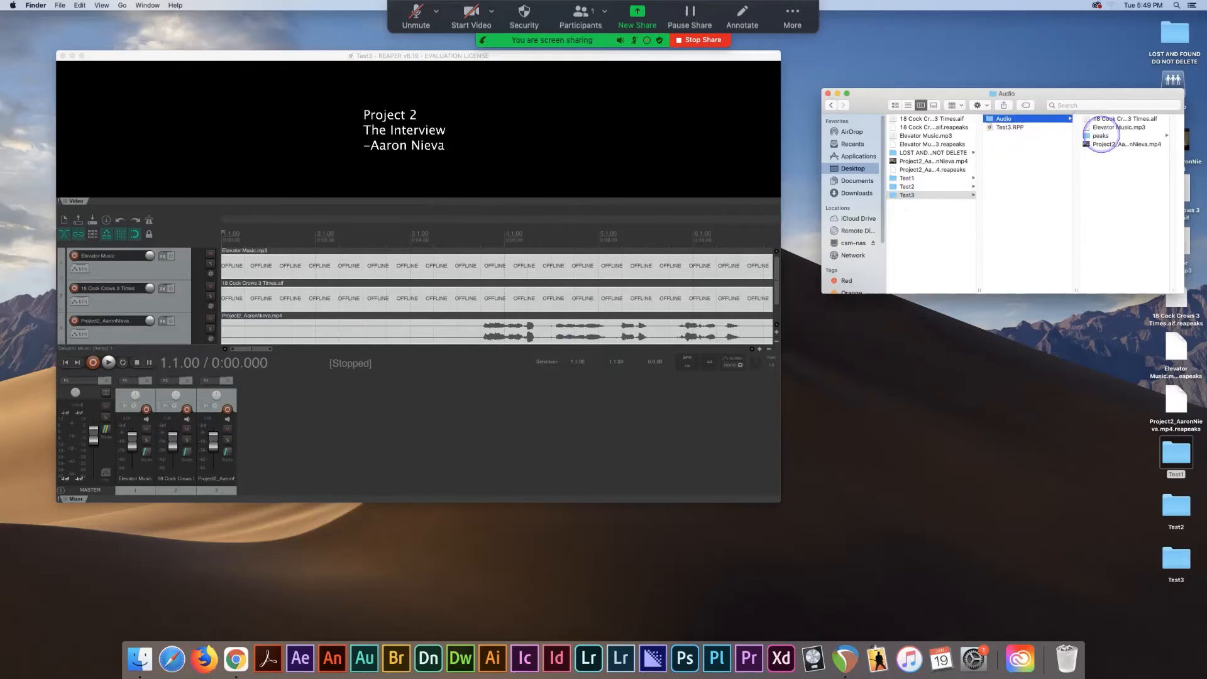
View the contents of the peaks folder inside Test3's Audio folder, and save the current project again in REAPER.
{"action": "left_click", "coordinate": [1101, 135]}
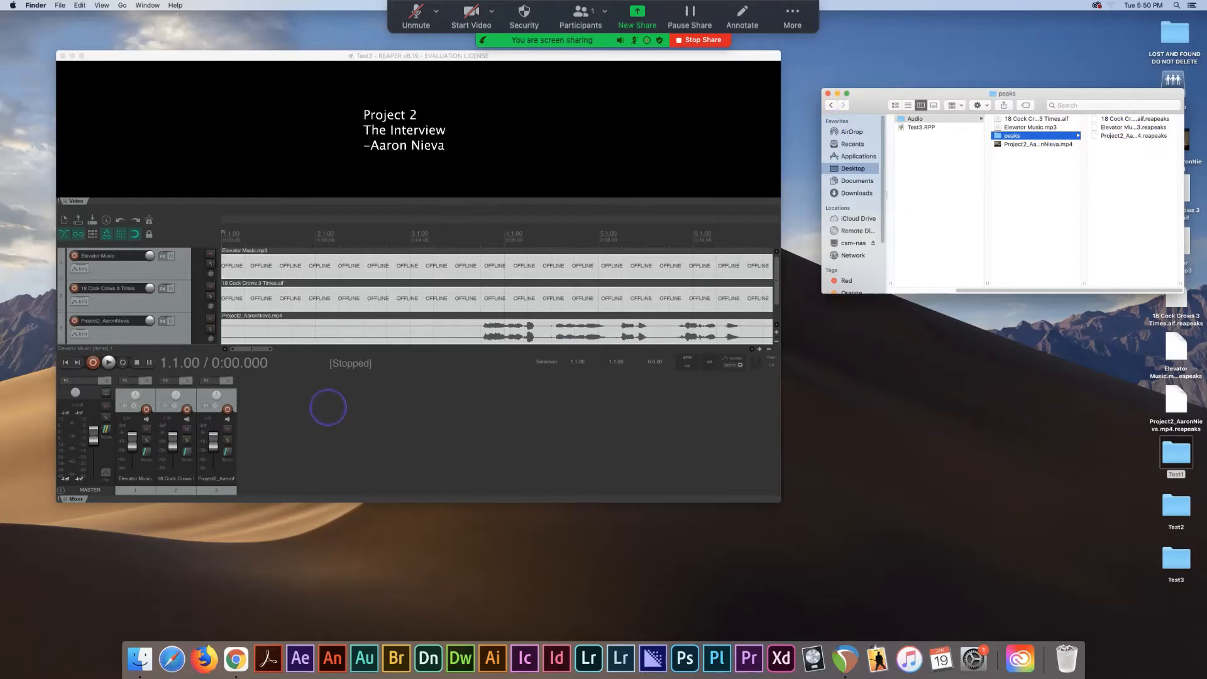
{"action": "left_click", "coordinate": [326, 406]}
{"action": "left_click", "coordinate": [66, 5]}
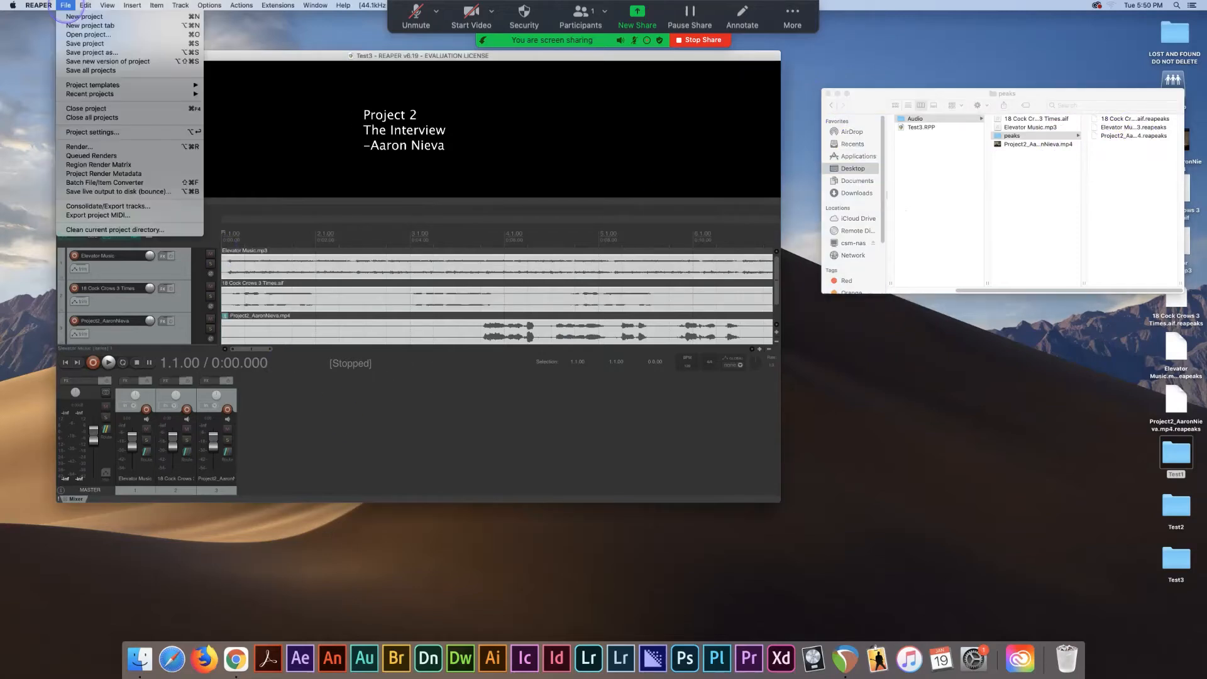
{"action": "mouse_move", "coordinate": [60, 11]}
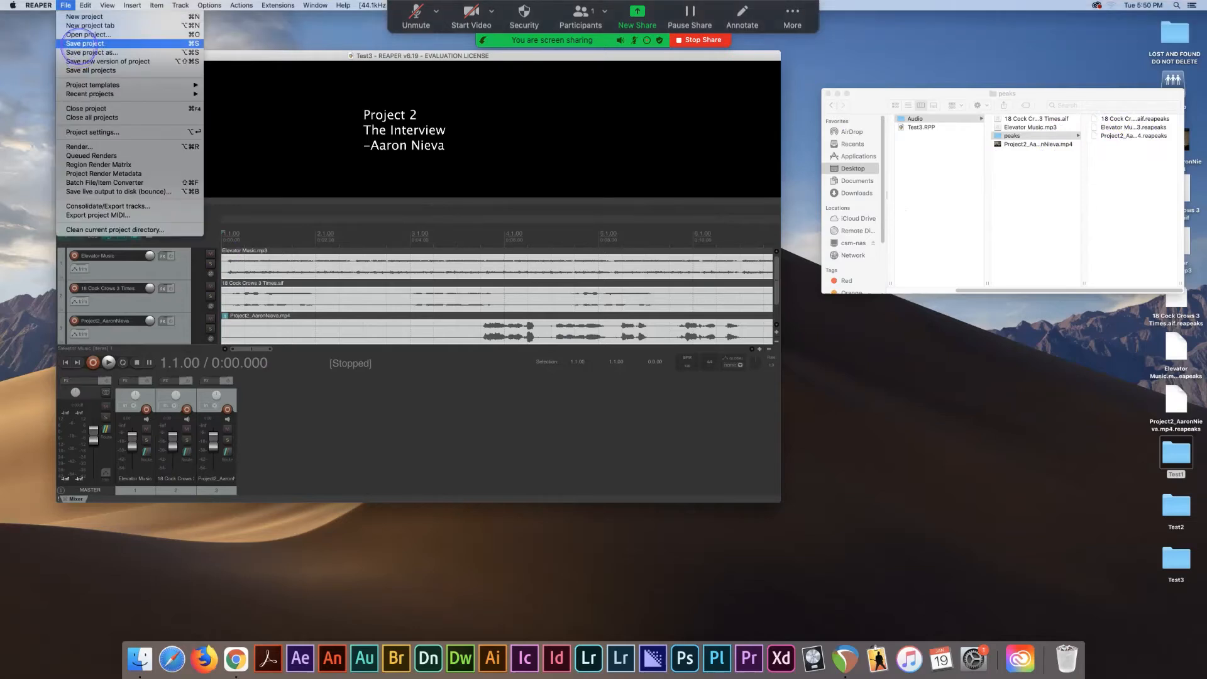
{"action": "left_click", "coordinate": [79, 43]}
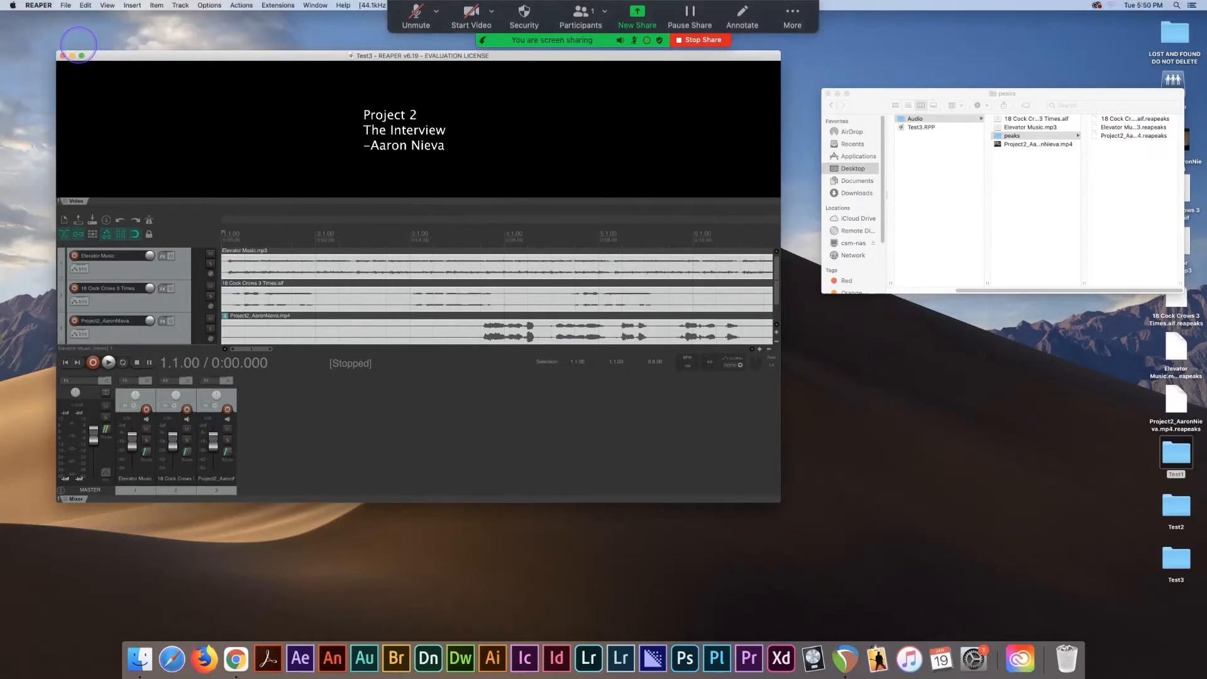
In Finder, compare the creation and modification details of Test3.RPP and Test3.RPP-bak in the Test3 folder.
{"action": "left_click", "coordinate": [968, 173]}
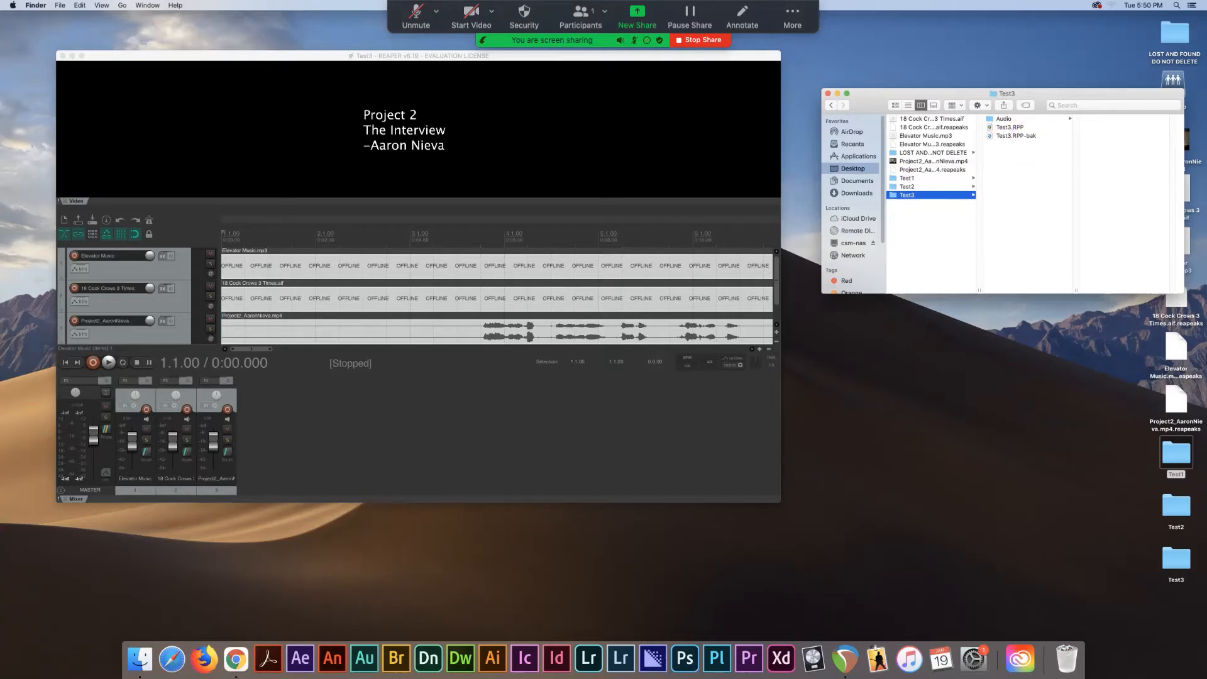
{"action": "left_click", "coordinate": [1015, 135]}
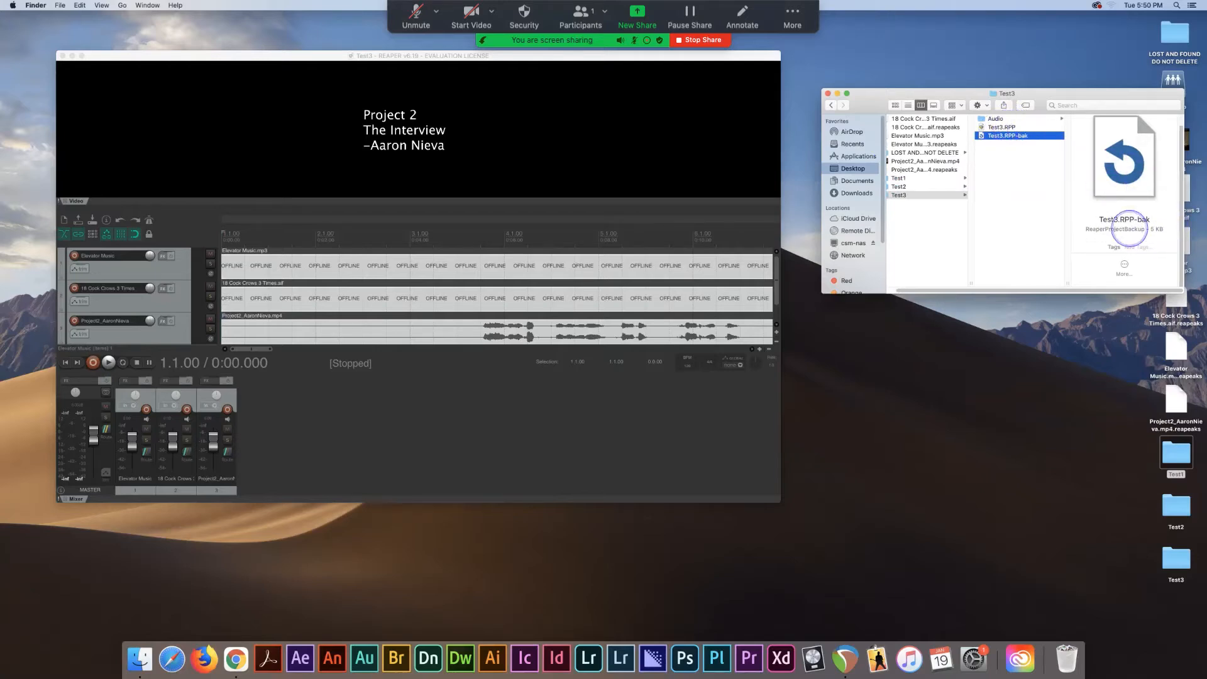
{"action": "left_click", "coordinate": [1006, 127]}
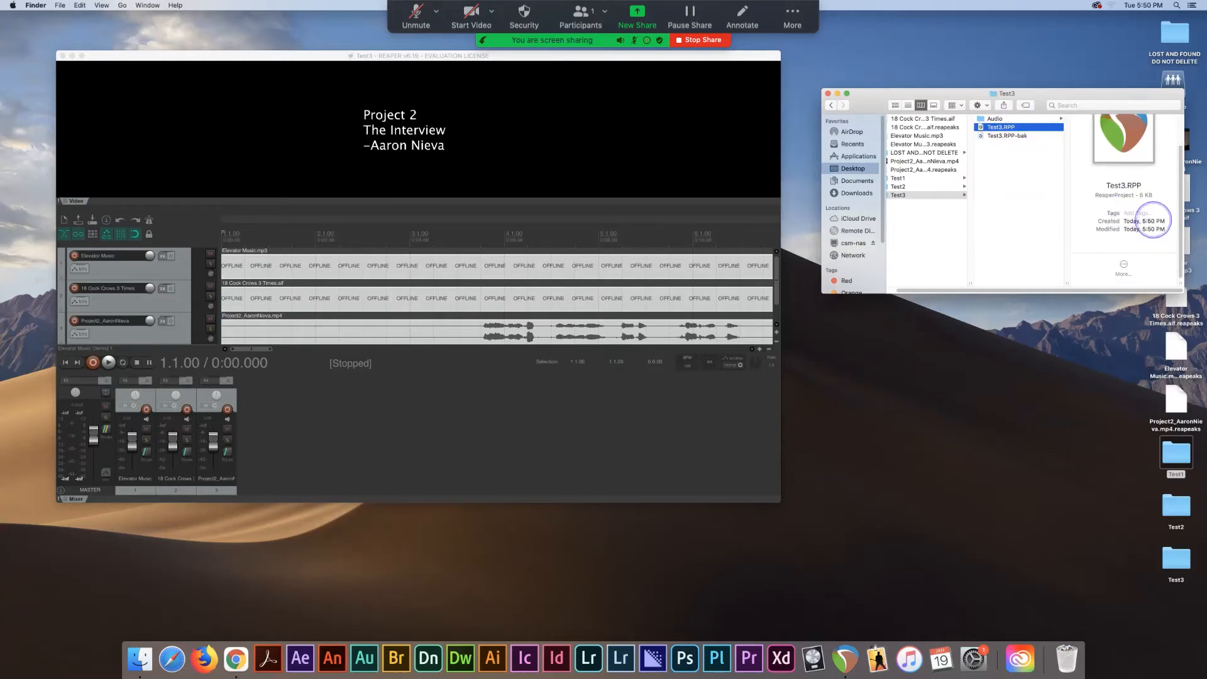
{"action": "left_click", "coordinate": [1007, 135]}
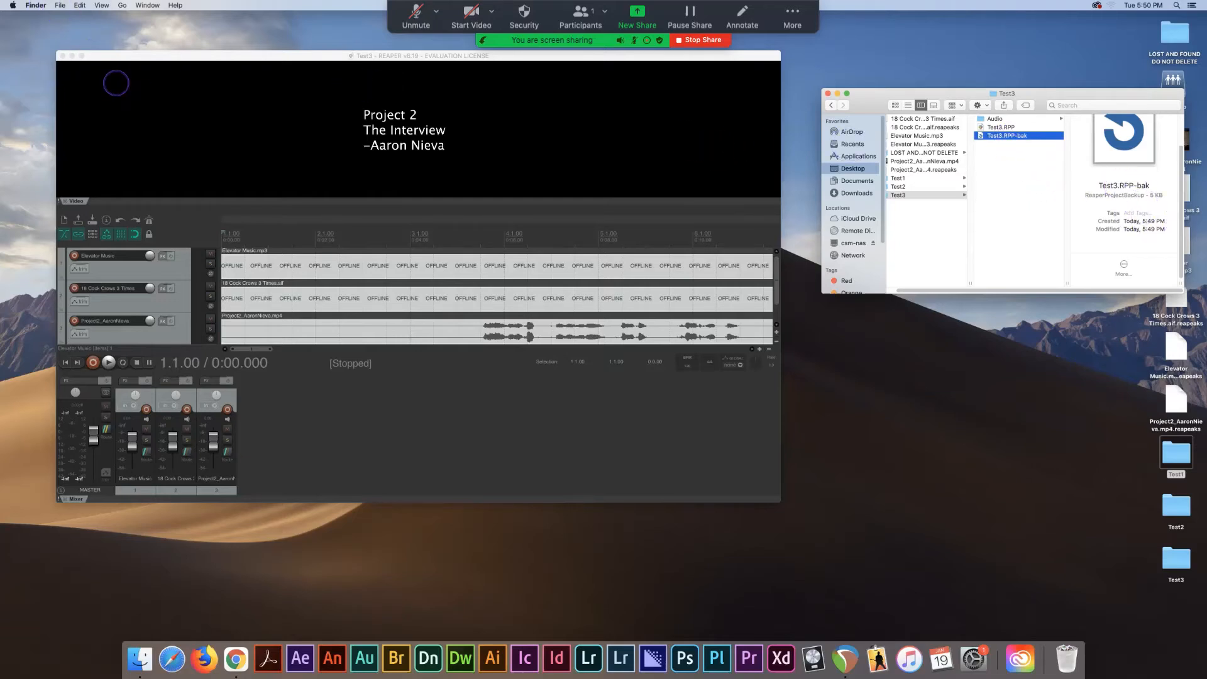
In REAPER's Project preferences, enable keeping multiple versions of the overwritten project's backup file, and accept the change.
{"action": "left_click", "coordinate": [116, 82]}
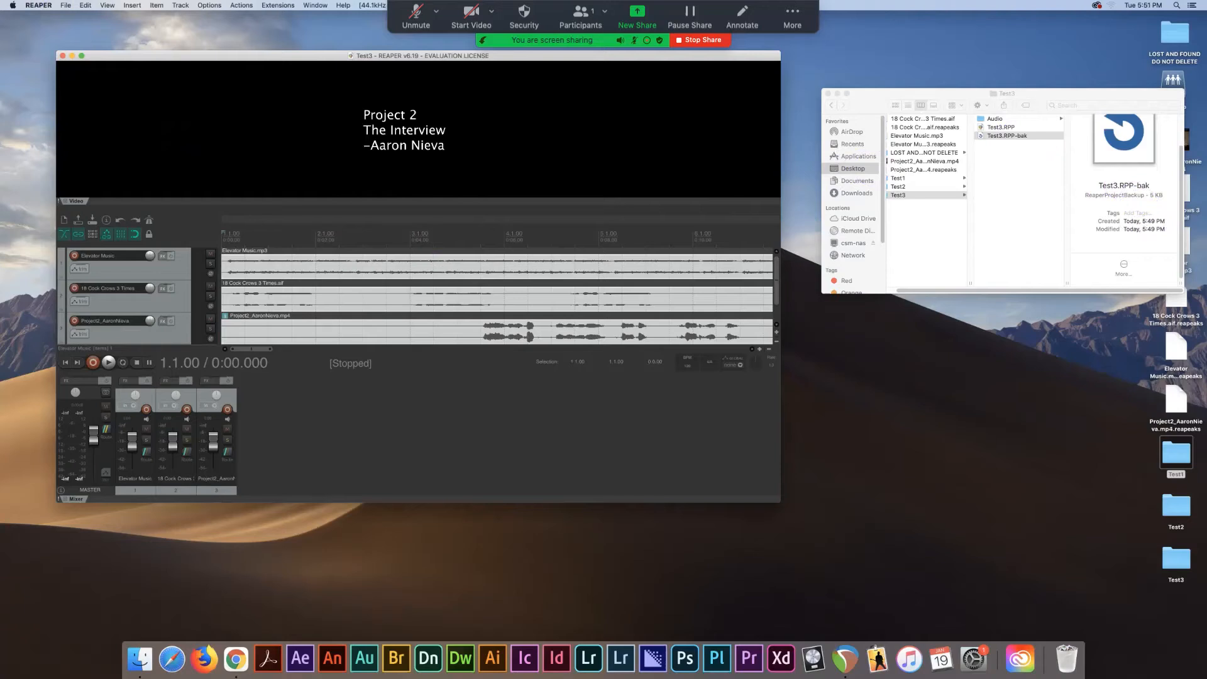
{"action": "left_click", "coordinate": [40, 8]}
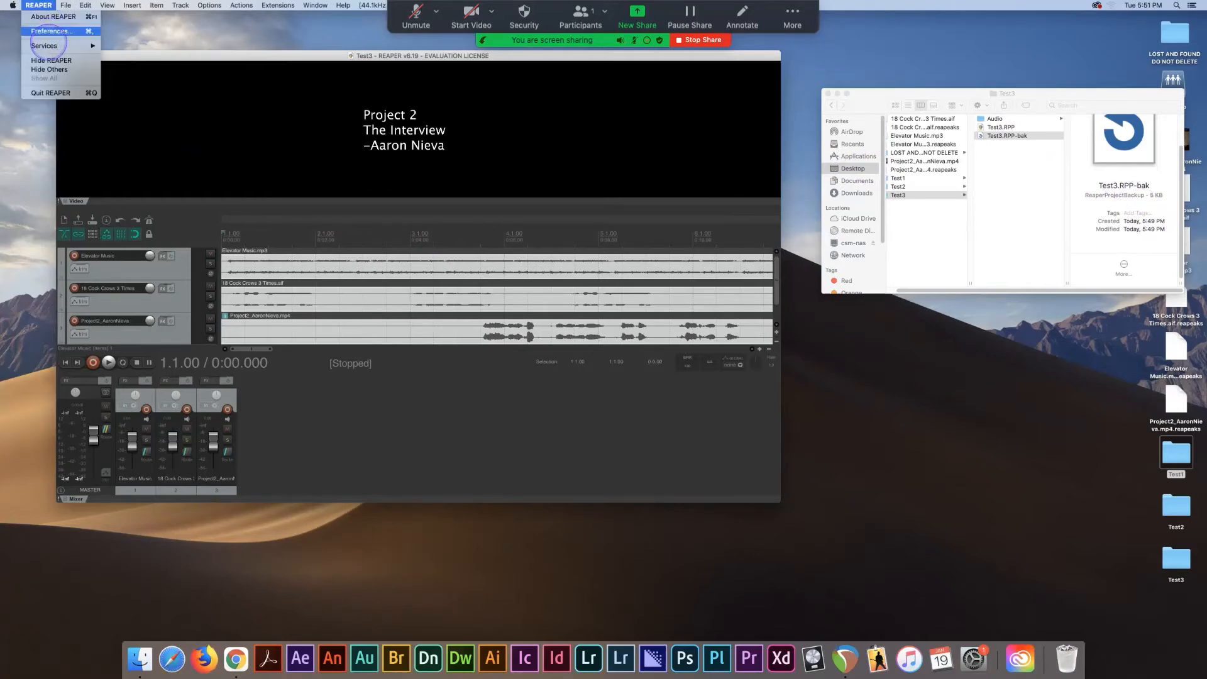
{"action": "left_click", "coordinate": [47, 31]}
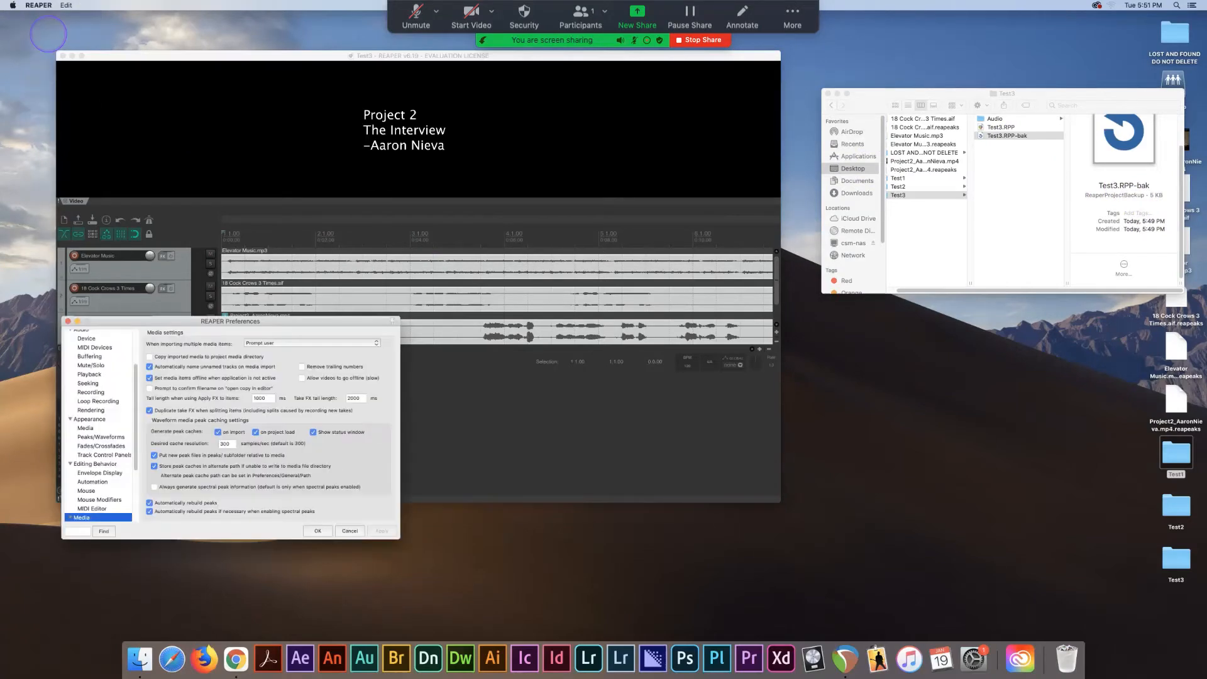
{"action": "scroll", "coordinate": [100, 390], "scroll_direction": "up", "scroll_amount": 5}
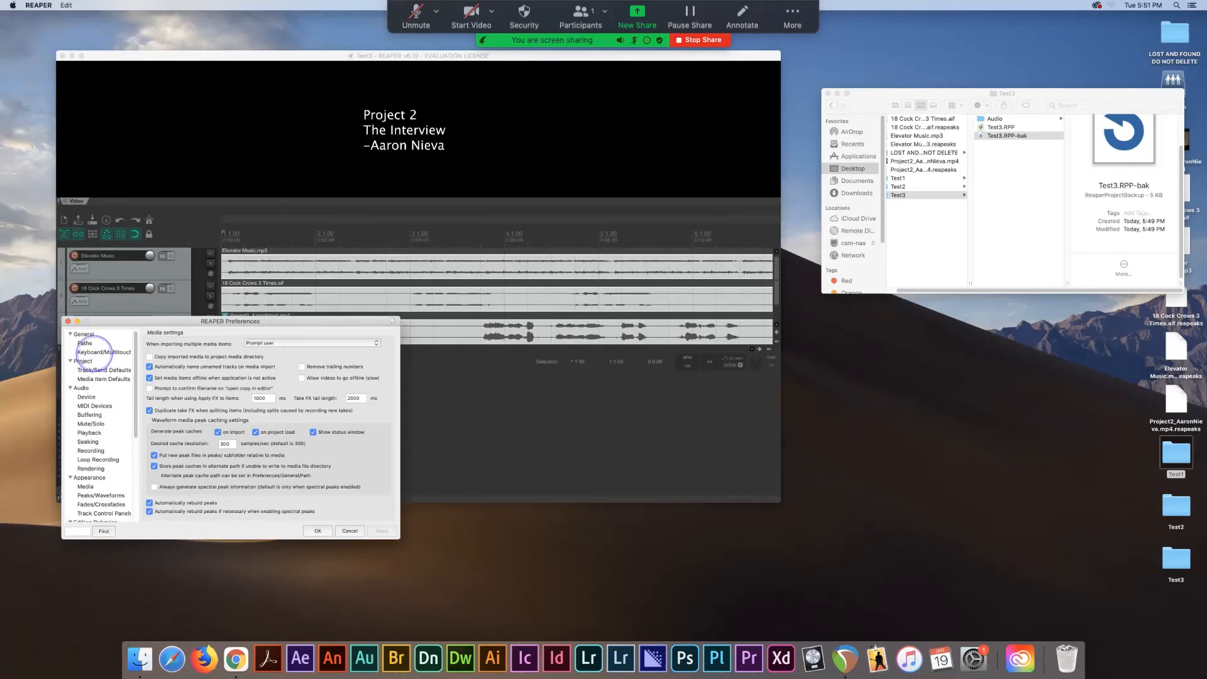
{"action": "left_click", "coordinate": [83, 361]}
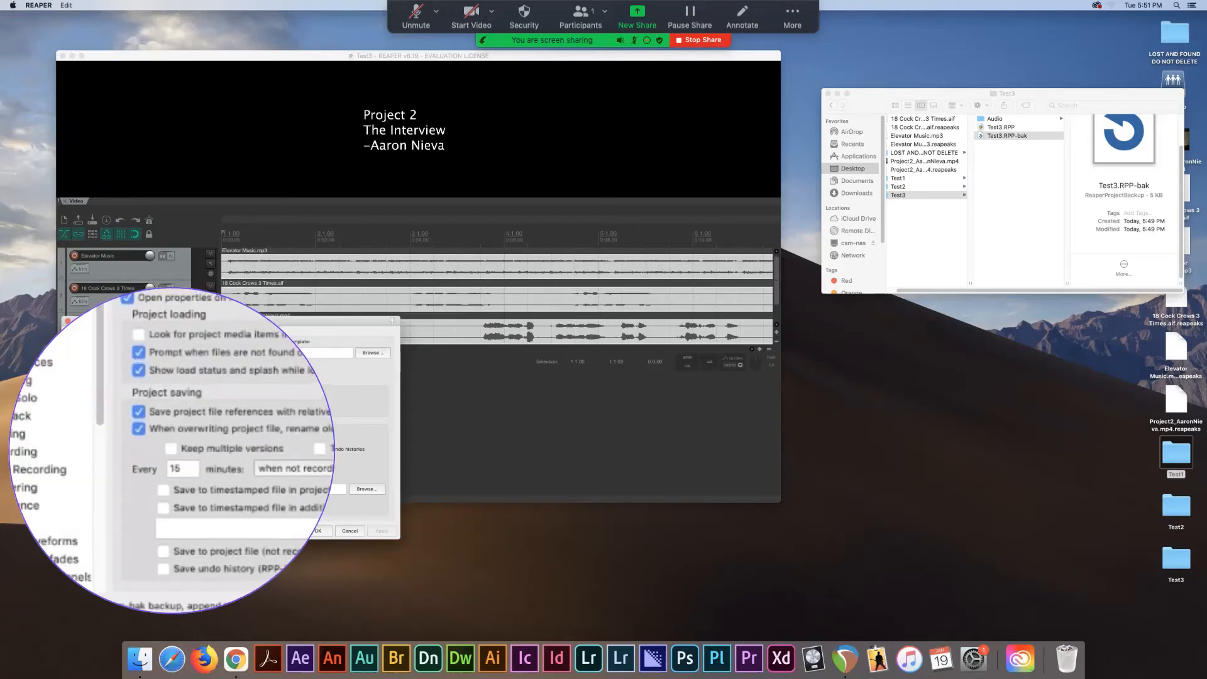
{"action": "left_click", "coordinate": [171, 449]}
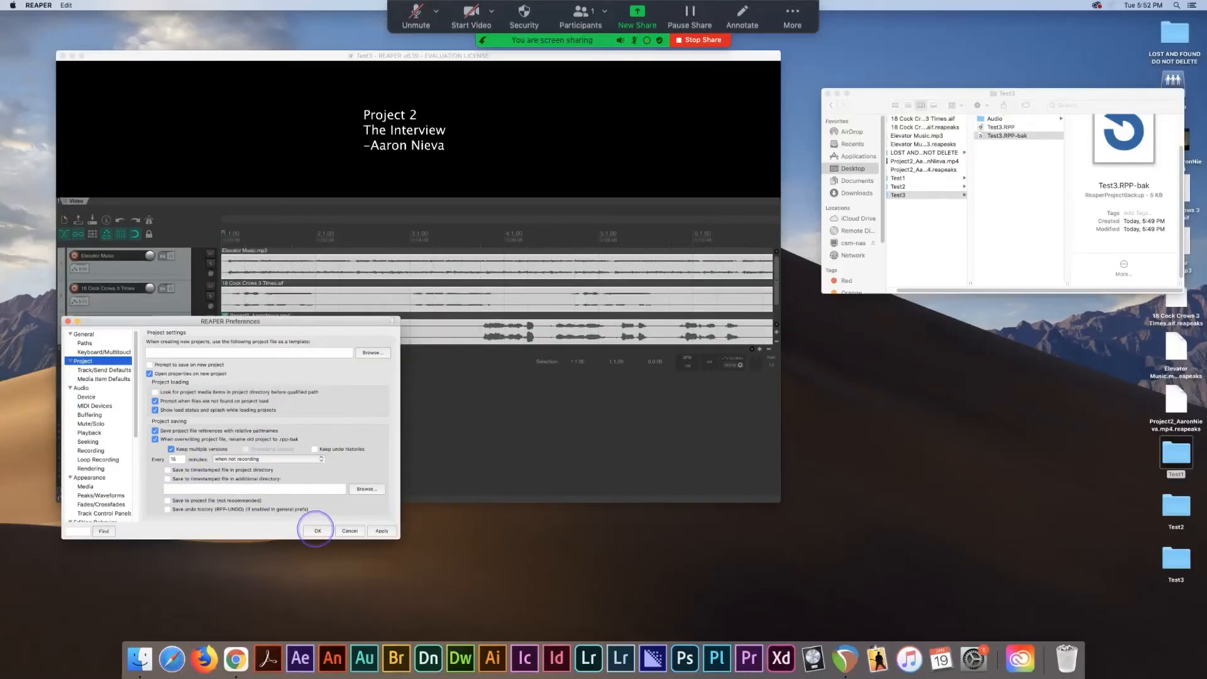
{"action": "left_click", "coordinate": [317, 531]}
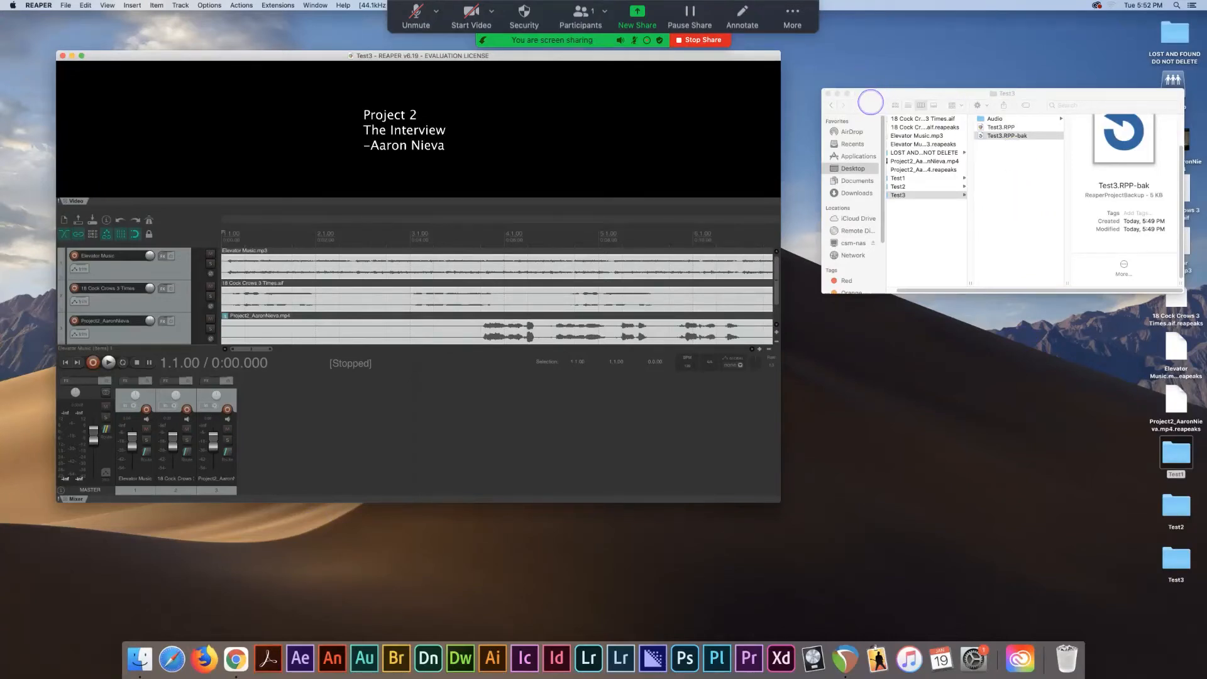
Save the Test3 project again under its existing name in REAPER.
{"action": "left_click", "coordinate": [872, 92]}
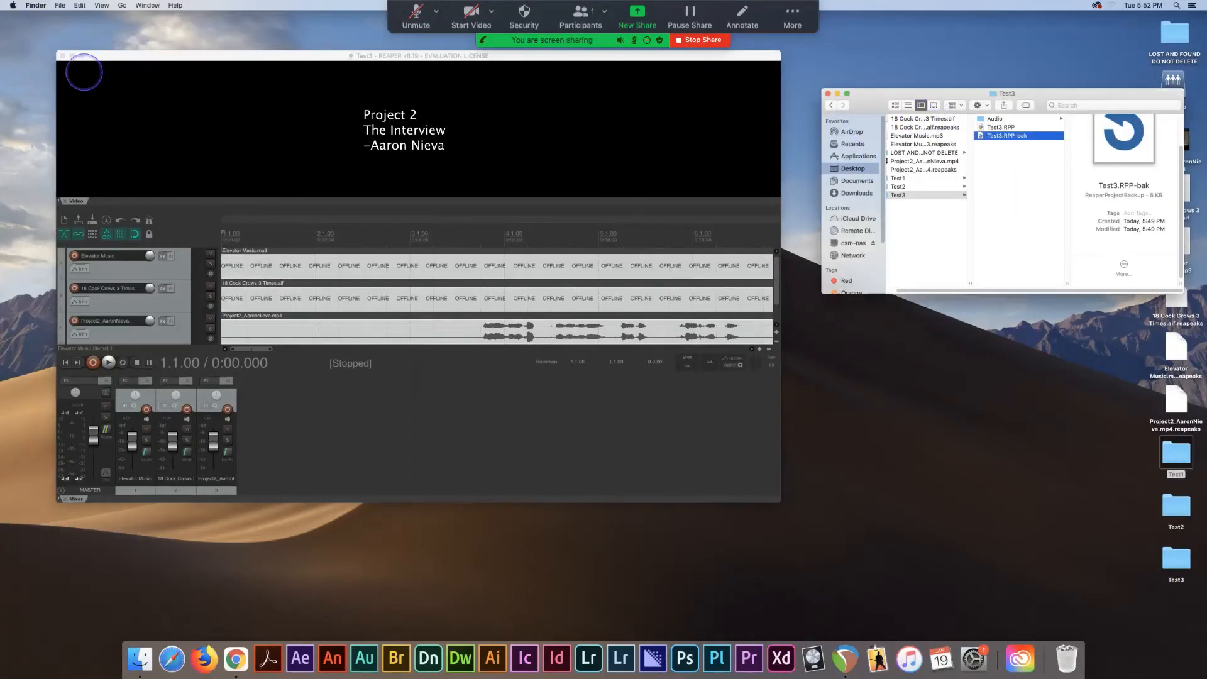
{"action": "left_click", "coordinate": [107, 86]}
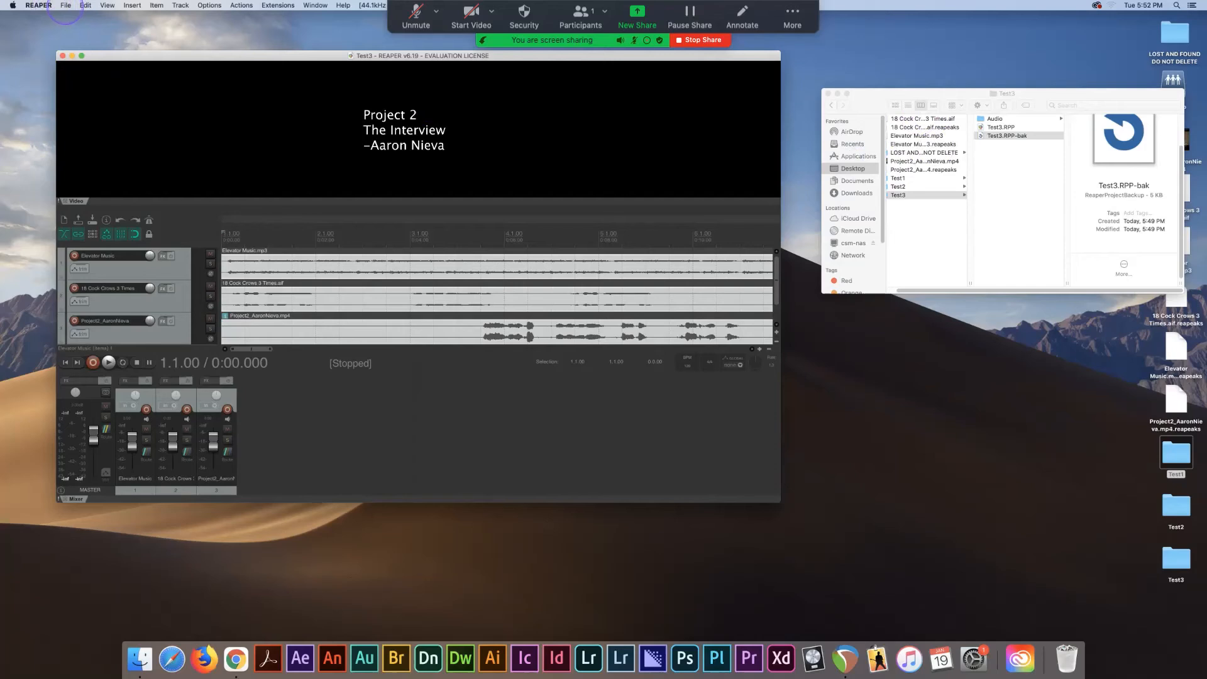
{"action": "left_click", "coordinate": [66, 6]}
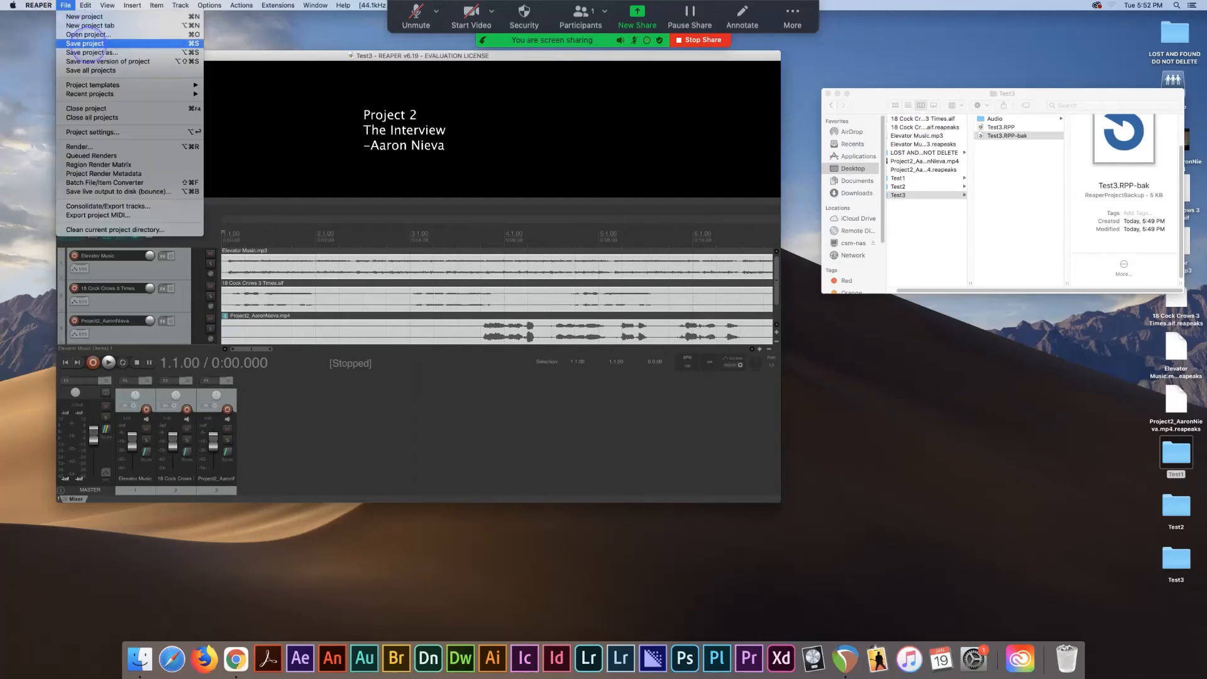
{"action": "left_click", "coordinate": [88, 43]}
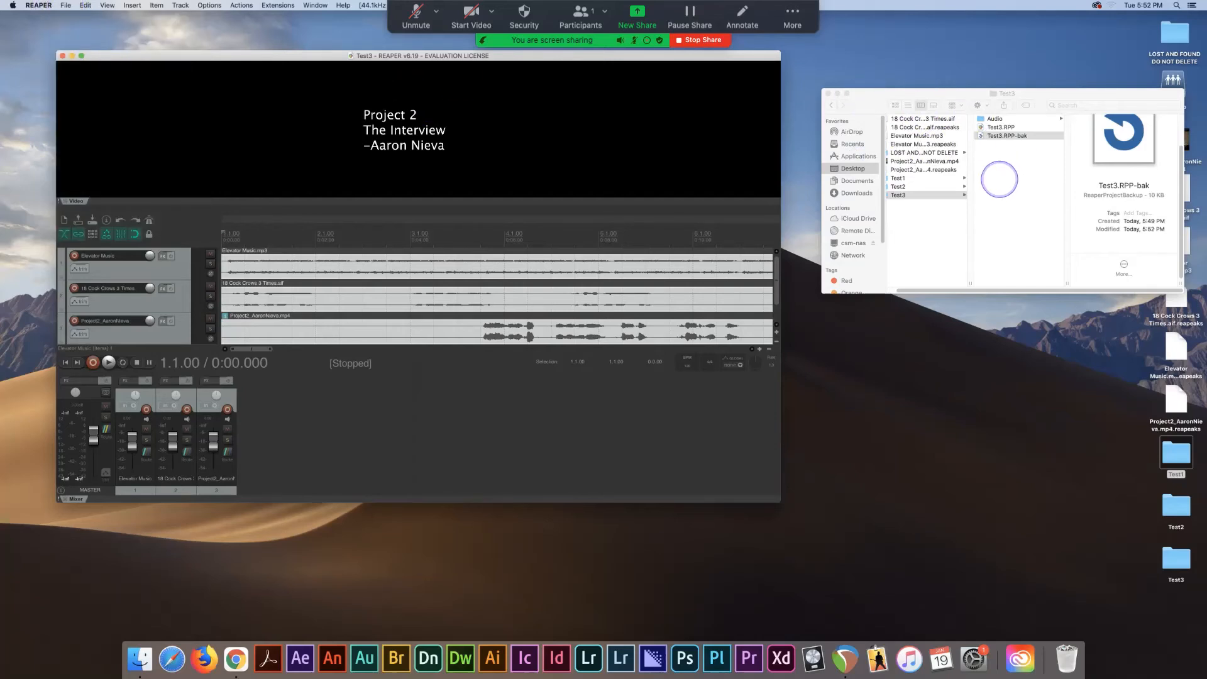
Open Test3.RPP-bak from Finder to view its stored backup versions, and cancel without loading one.
{"action": "left_click", "coordinate": [1006, 135]}
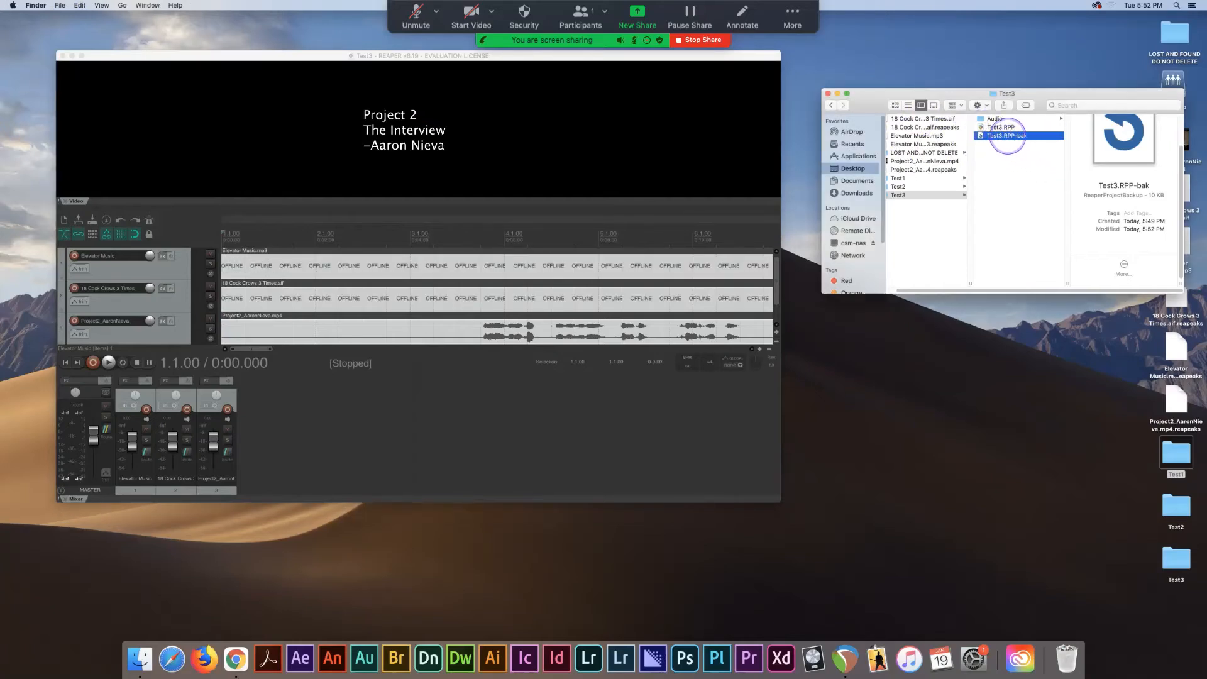
{"action": "double_click", "coordinate": [1008, 135]}
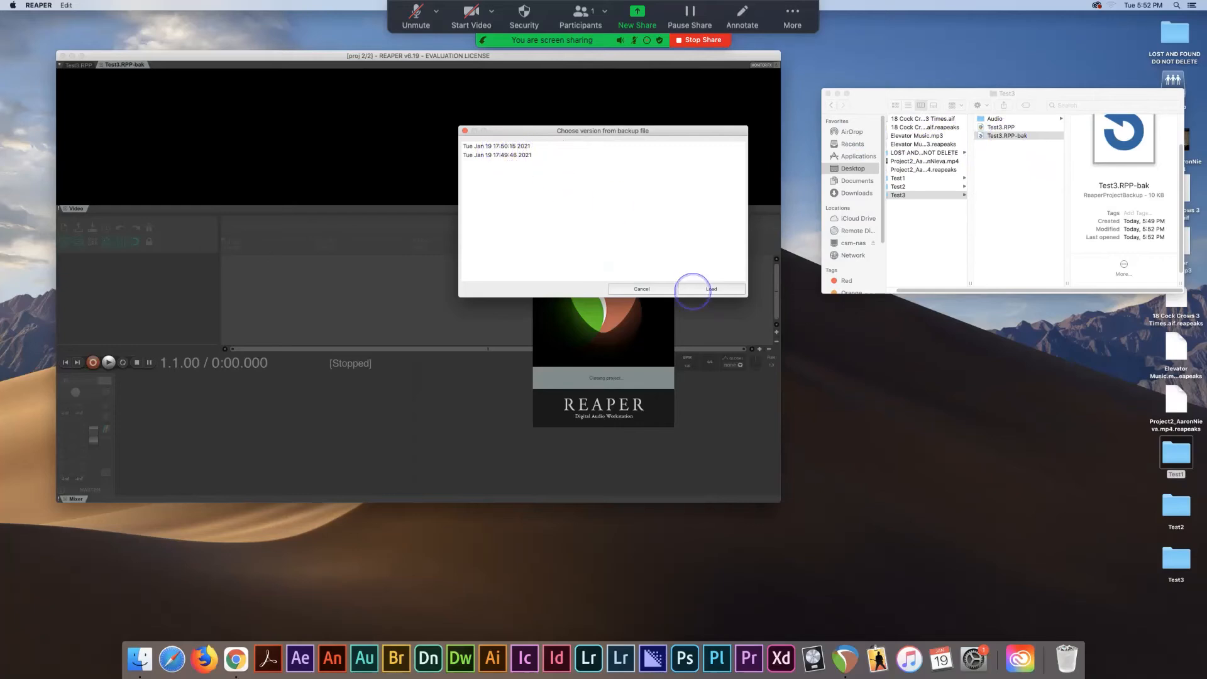
{"action": "left_click", "coordinate": [651, 289]}
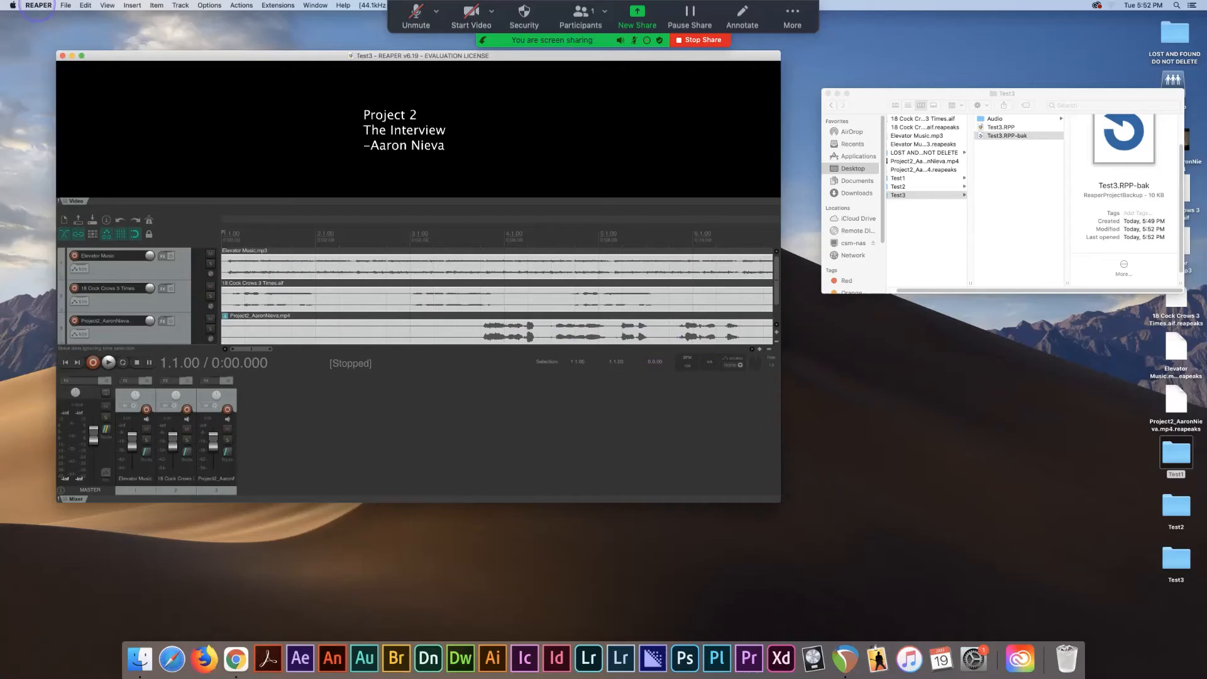
In REAPER's Project preferences, set timestamped auto-saves every 1 minute when not recording to the additional directory AUTO BACK-UP, and accept.
{"action": "left_click", "coordinate": [38, 5]}
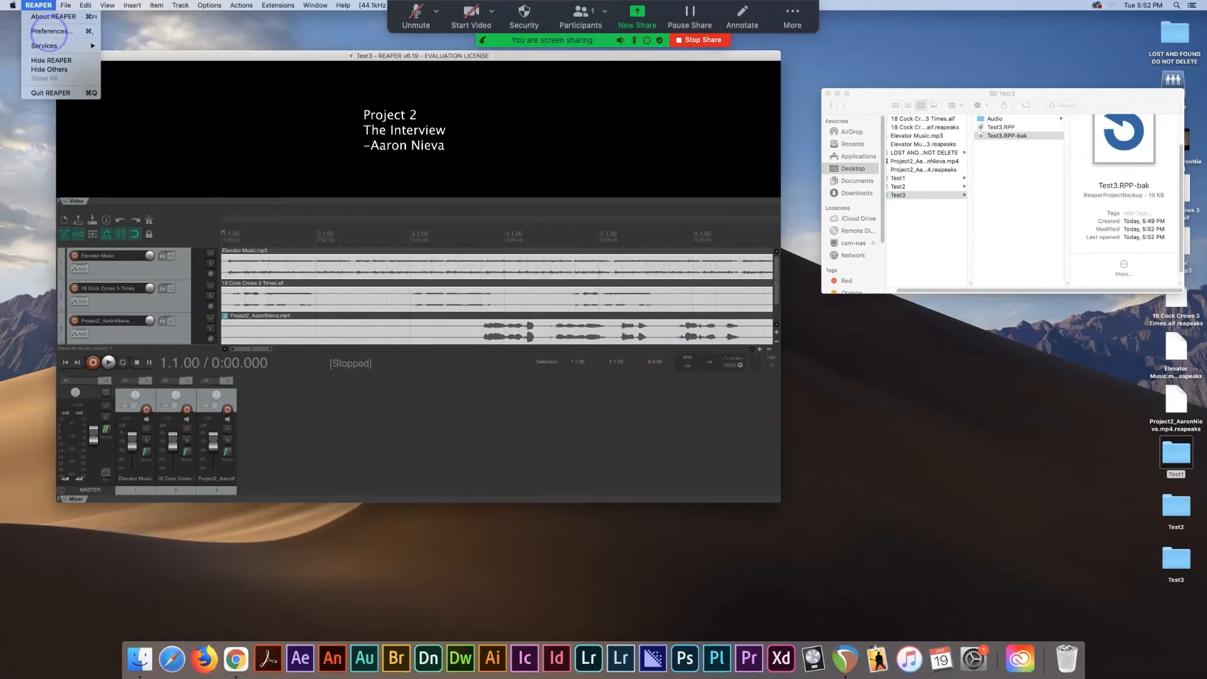
{"action": "left_click", "coordinate": [47, 32]}
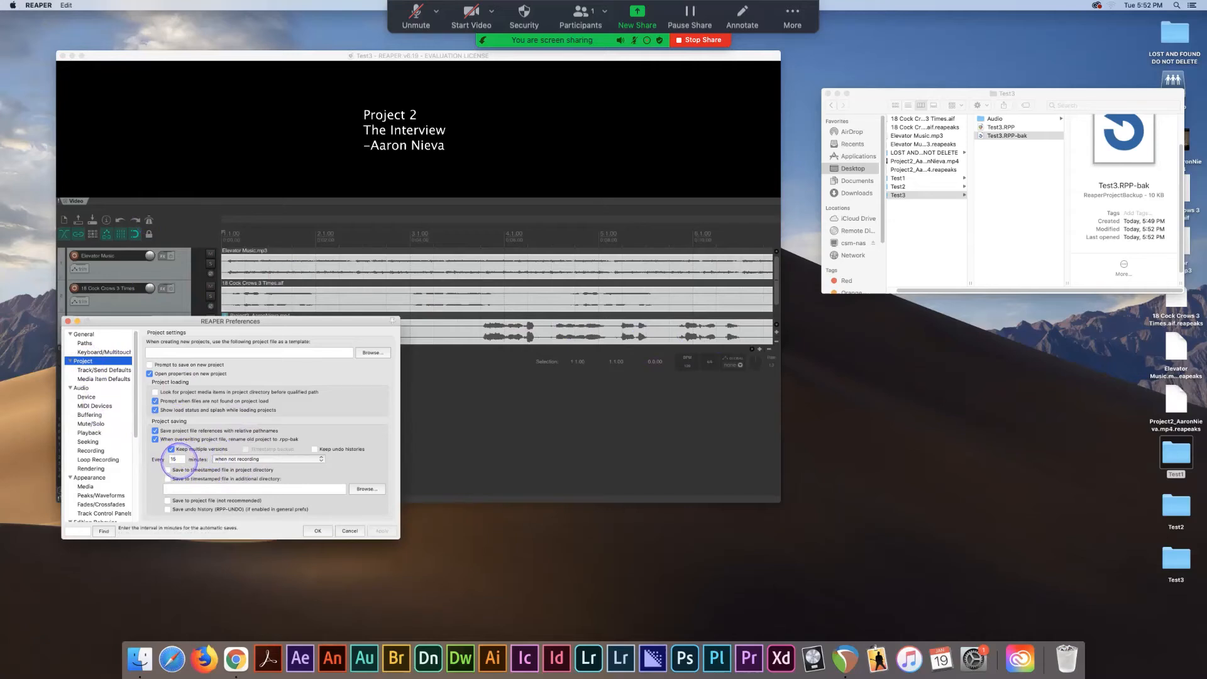
{"action": "left_click", "coordinate": [177, 459]}
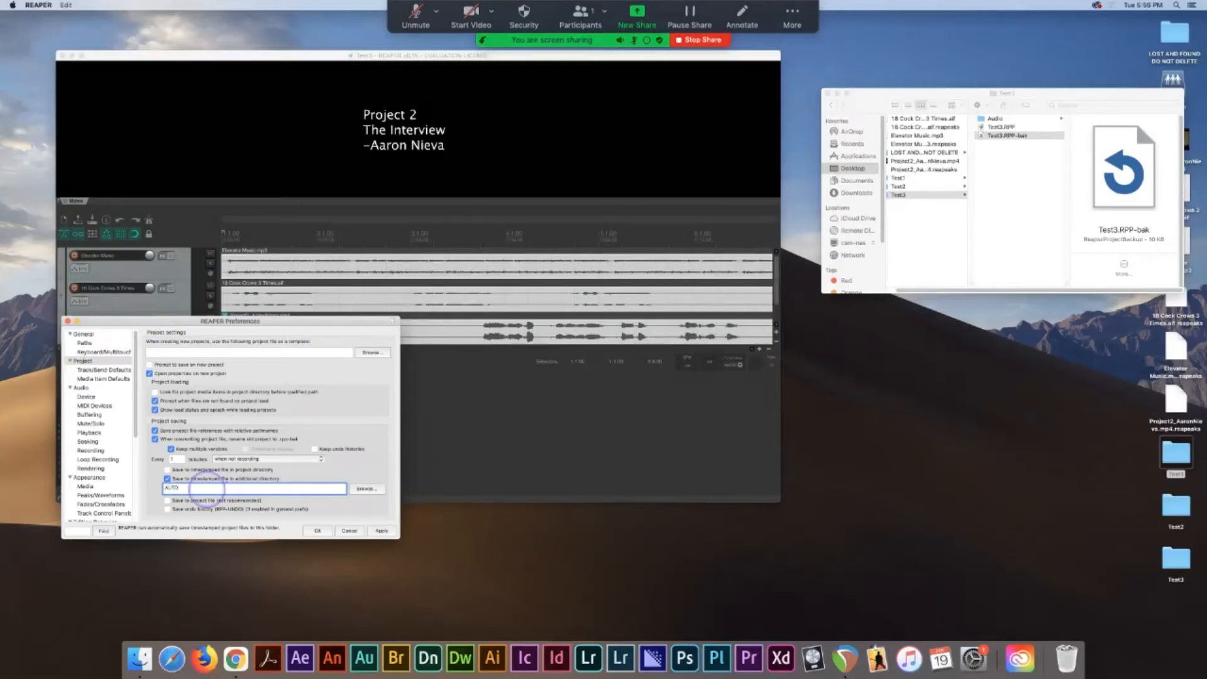
{"action": "type", "text": "BACK-UP"}
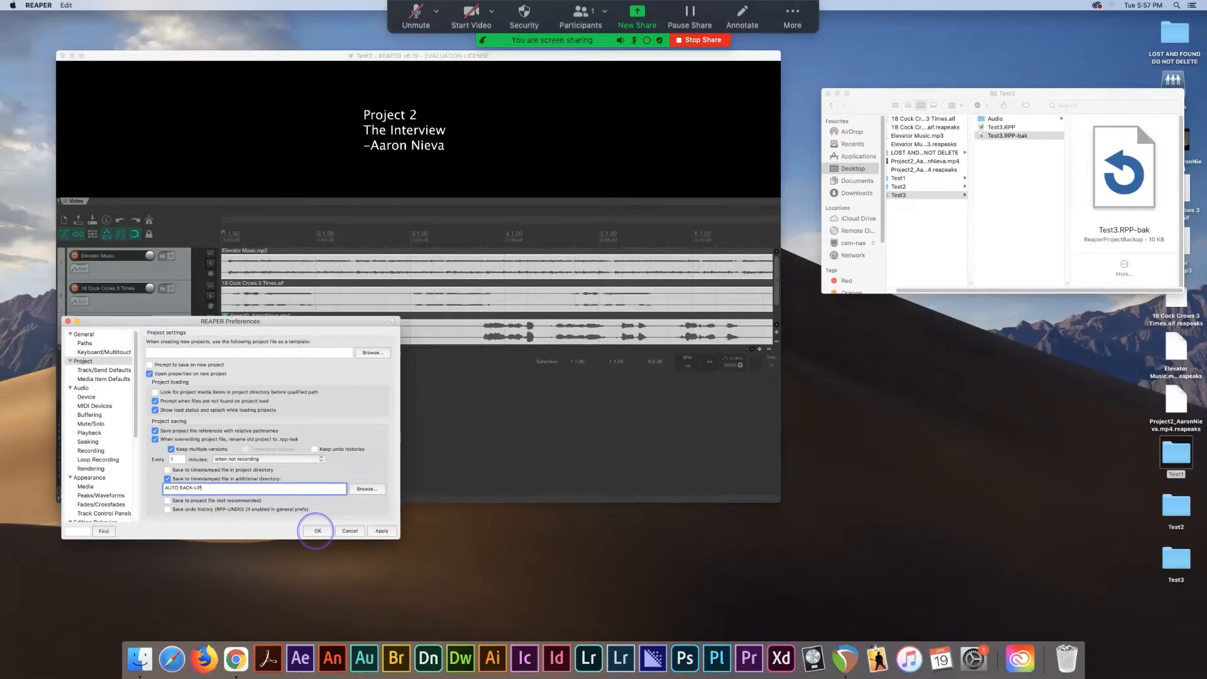
{"action": "left_click", "coordinate": [318, 531]}
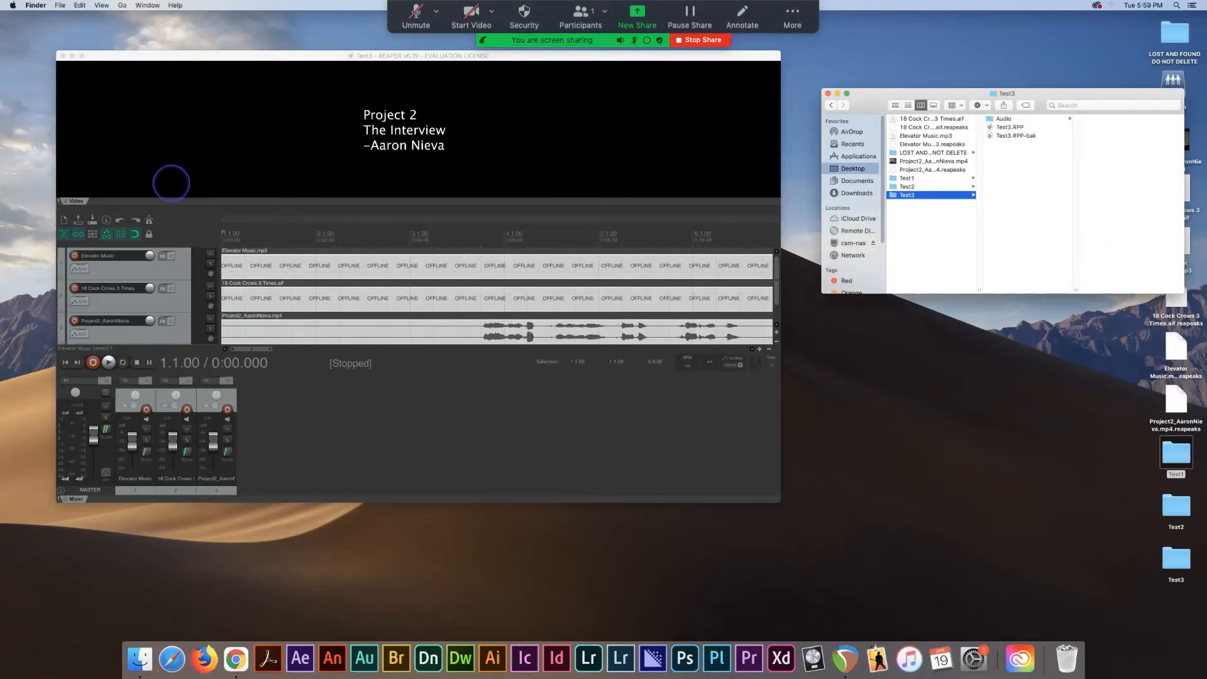
Save the project as Test4 on the Desktop with a subdirectory and copied media, and inspect its Audio folder in Finder.
{"action": "left_click", "coordinate": [151, 92]}
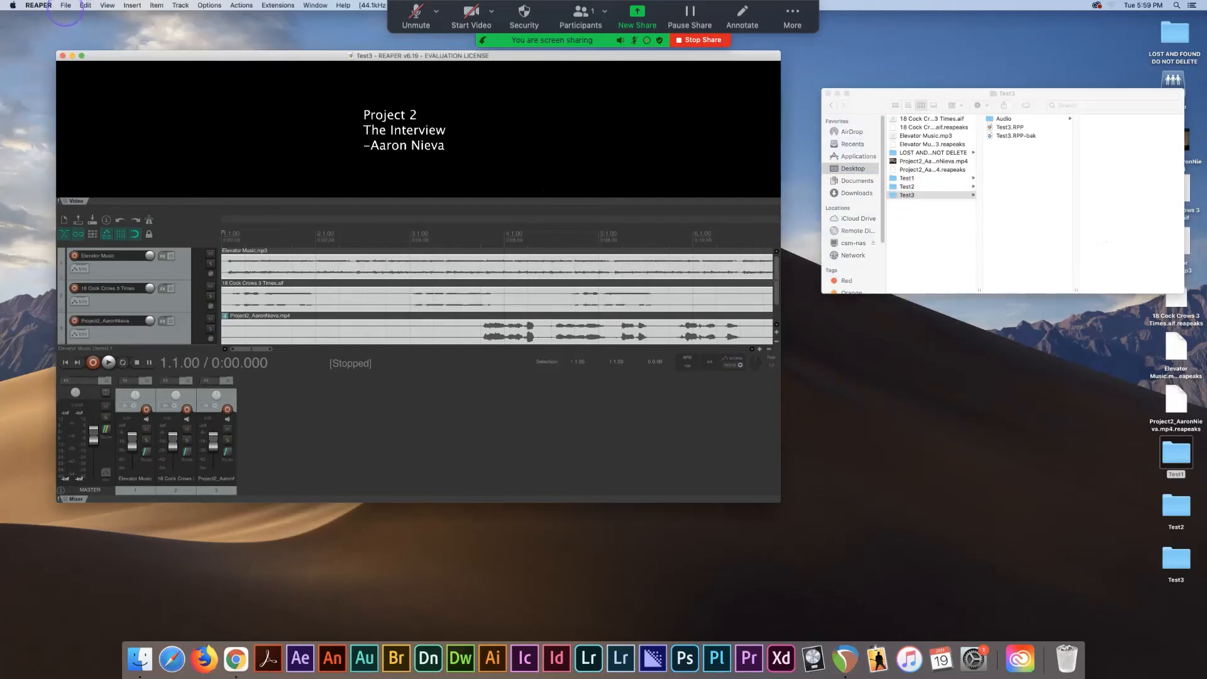
{"action": "left_click", "coordinate": [65, 7]}
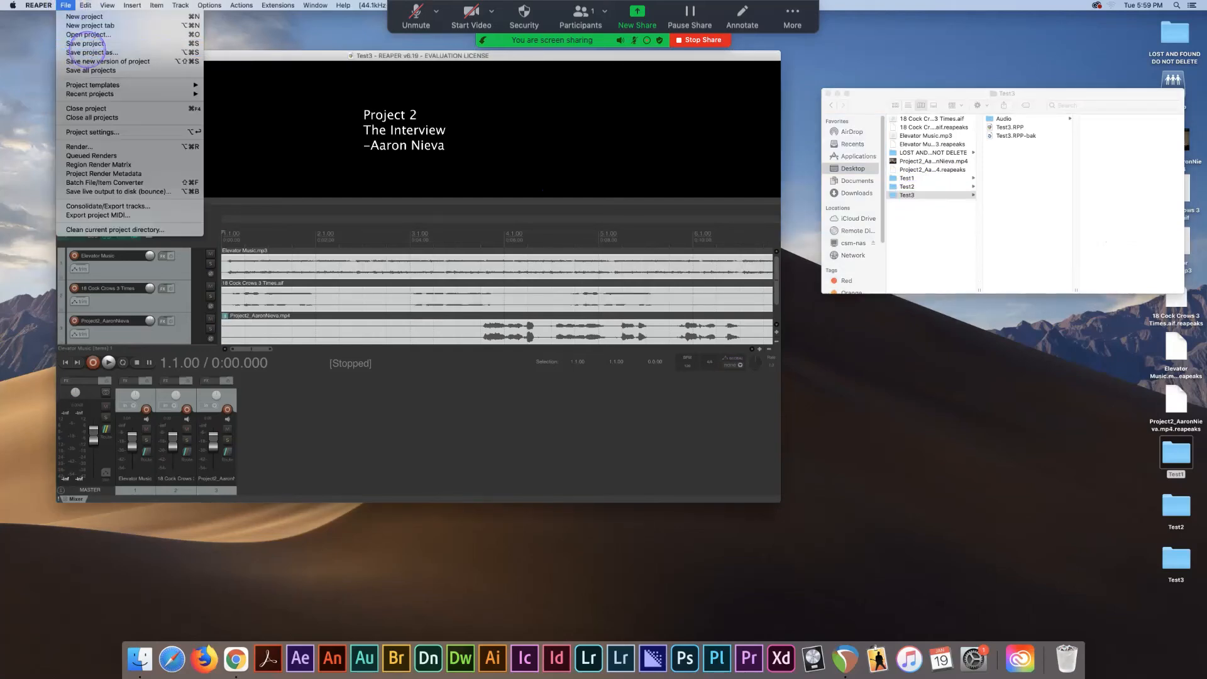
{"action": "left_click", "coordinate": [363, 63]}
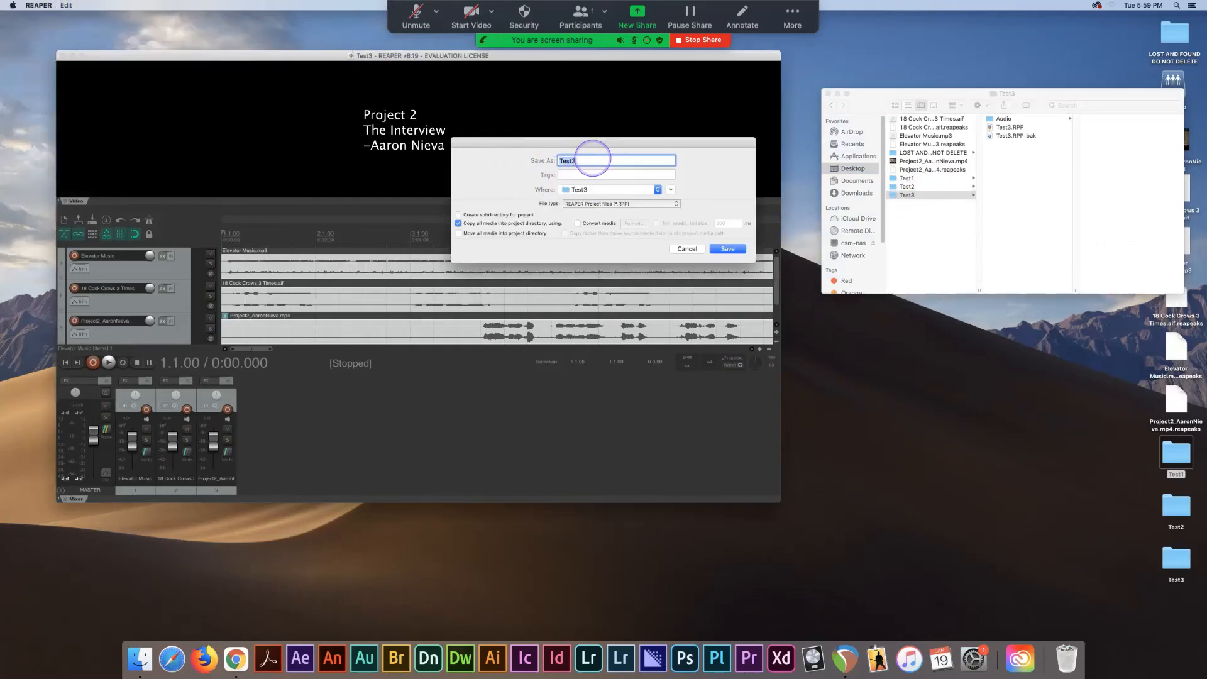
{"action": "key", "text": "BackSpace"}
{"action": "type", "text": "4"}
{"action": "left_click", "coordinate": [610, 189]}
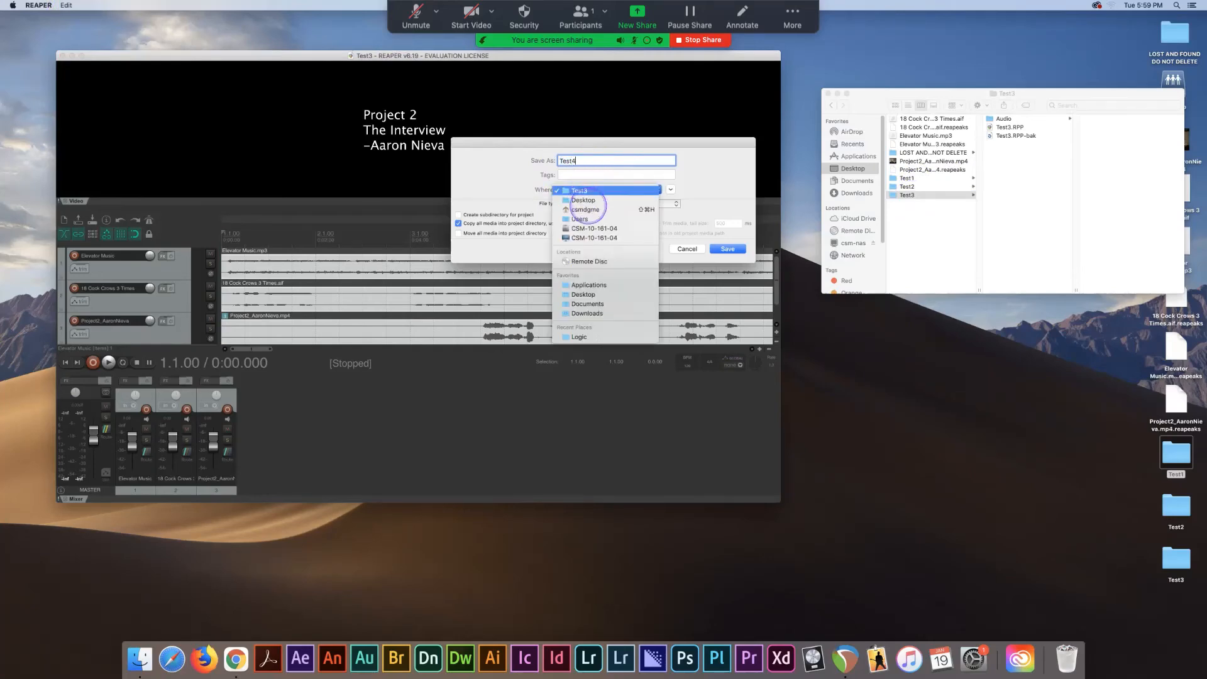
{"action": "left_click", "coordinate": [597, 289]}
{"action": "left_click", "coordinate": [459, 215]}
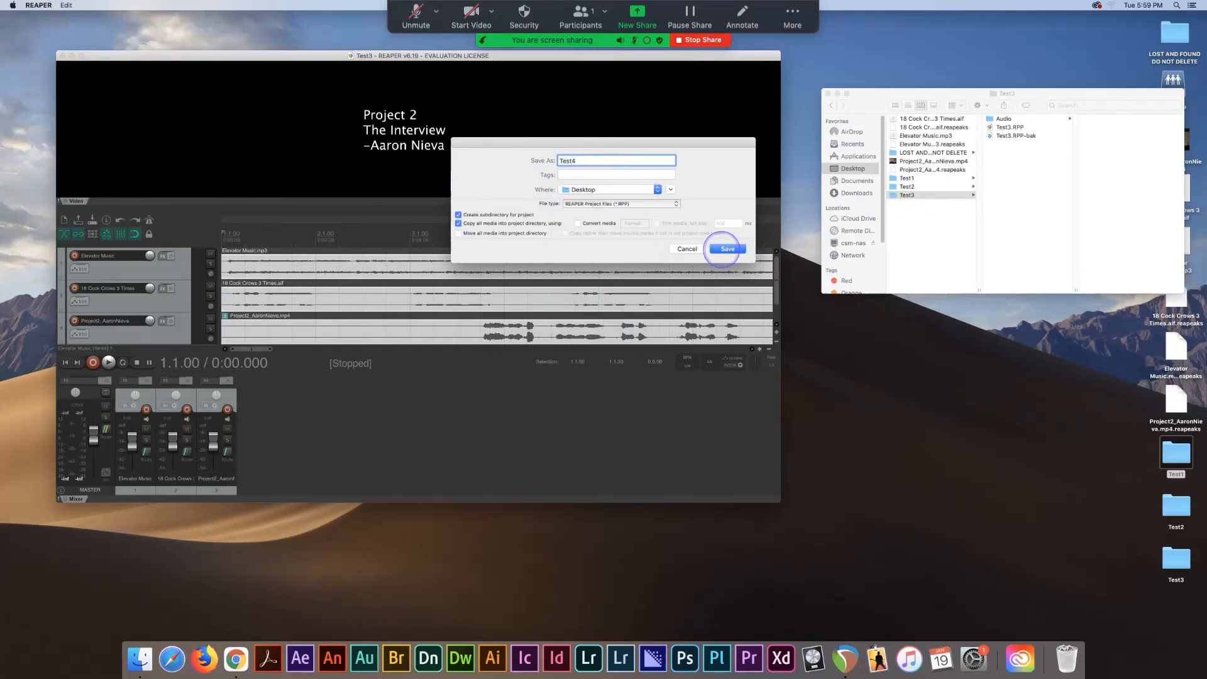
{"action": "left_click", "coordinate": [728, 249]}
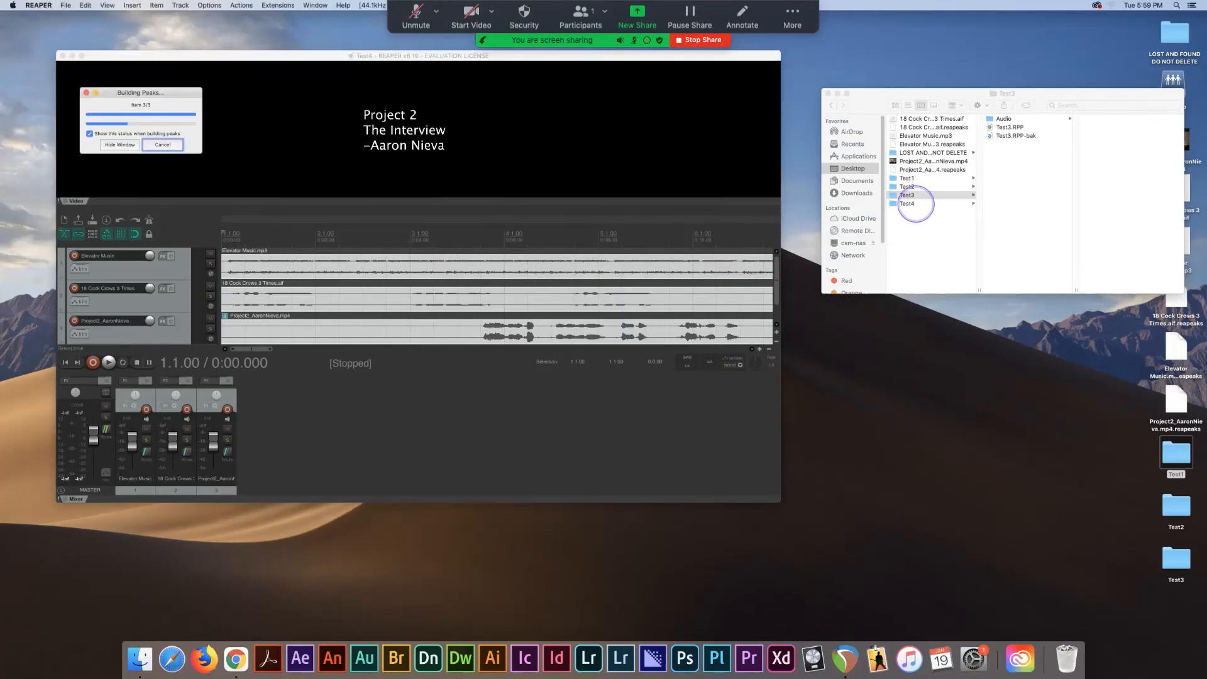
{"action": "left_click", "coordinate": [912, 204]}
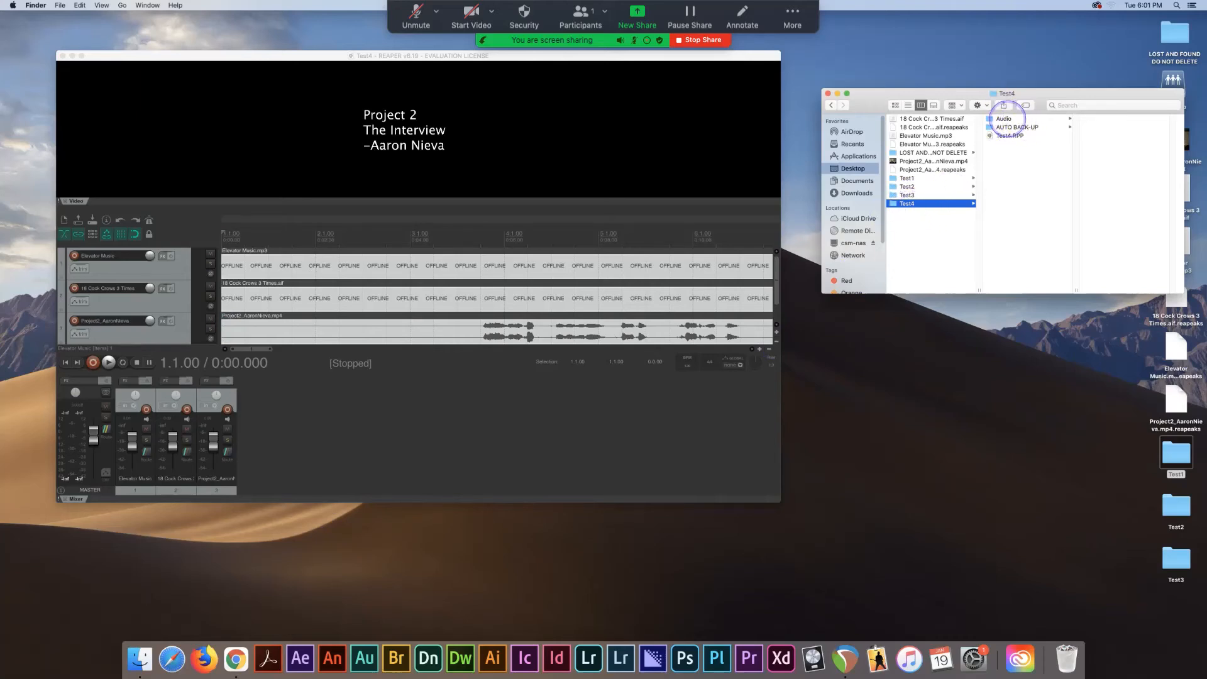
{"action": "left_click", "coordinate": [1006, 118]}
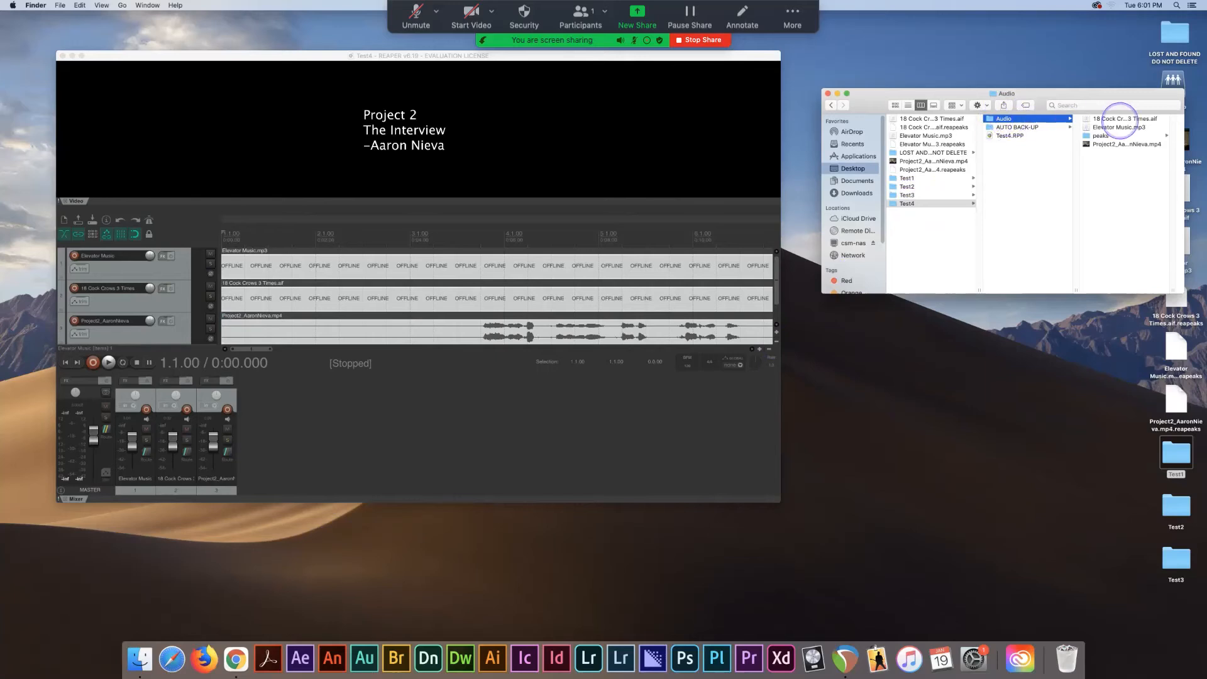
In the Test4 folder in Finder, examine the peaks folder, the AUTO BACK-UP folder and the Test4.RPP file.
{"action": "left_click", "coordinate": [1098, 136]}
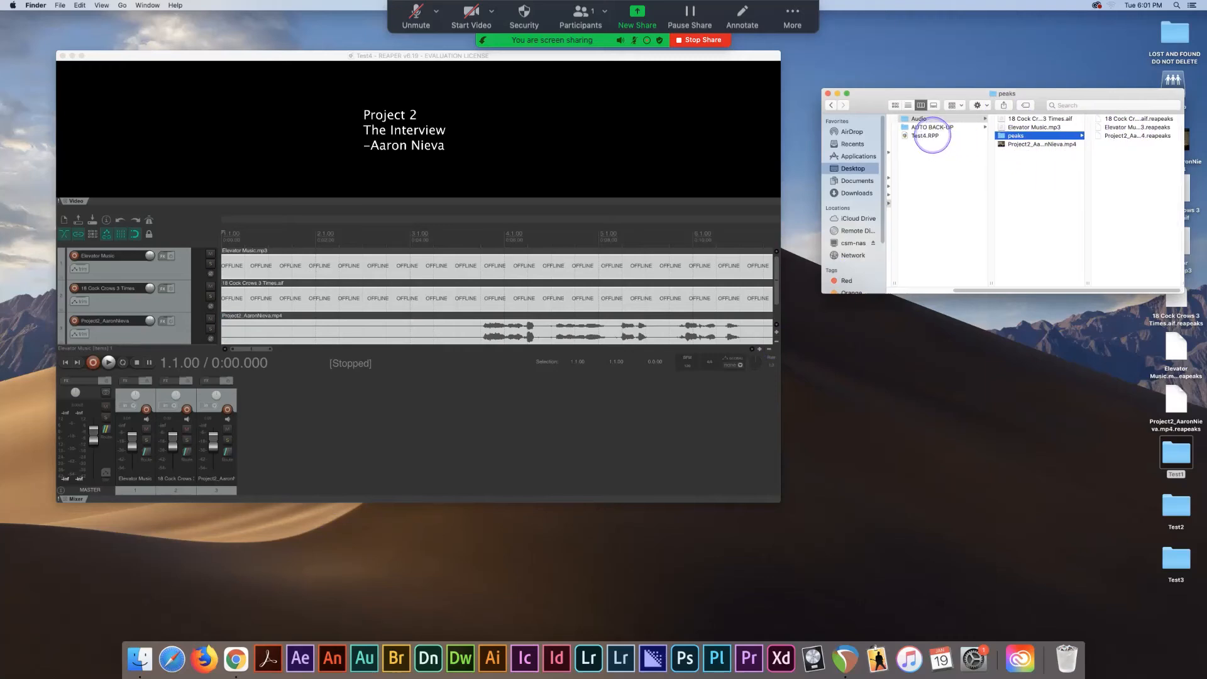
{"action": "left_click", "coordinate": [926, 128]}
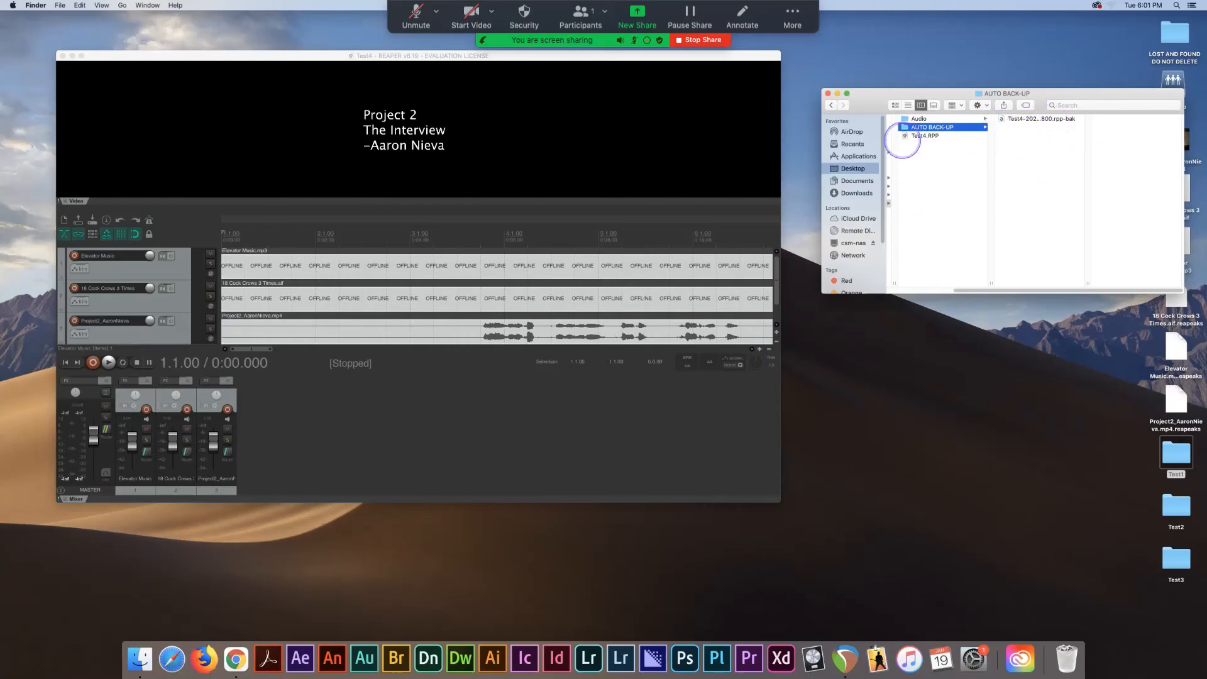
{"action": "left_click", "coordinate": [930, 136]}
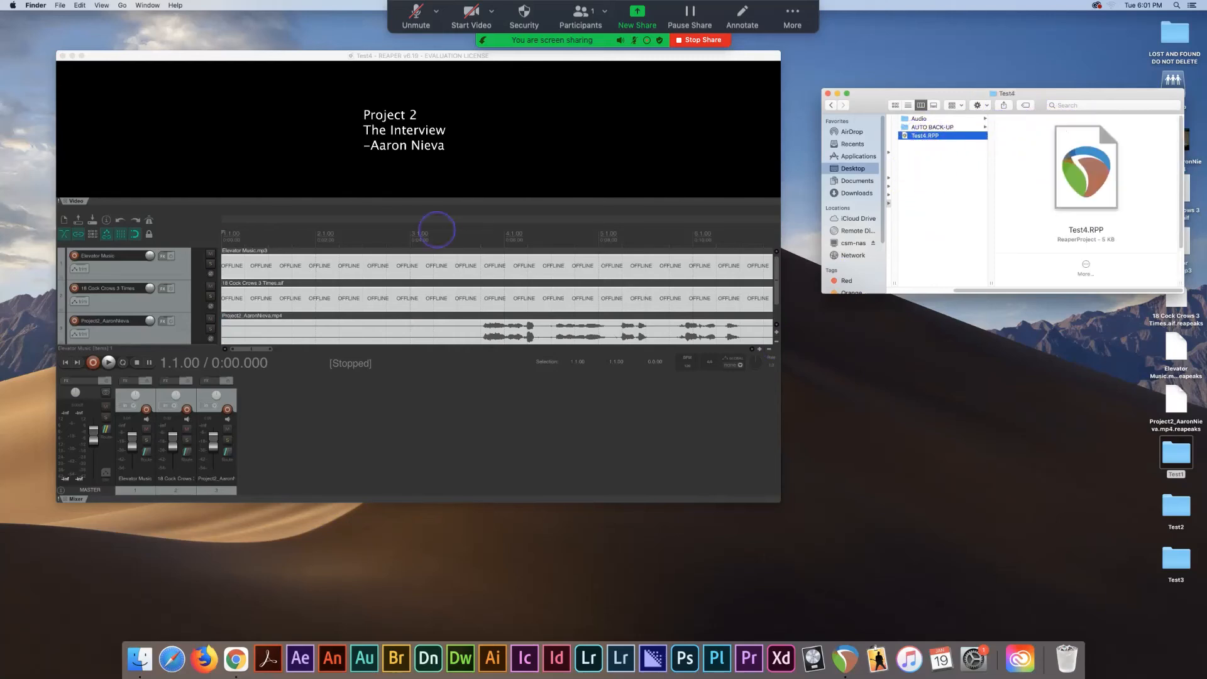
Switch to REAPER and save the Test4 project again under its existing name, checking its folder in Finder.
{"action": "left_click", "coordinate": [279, 233]}
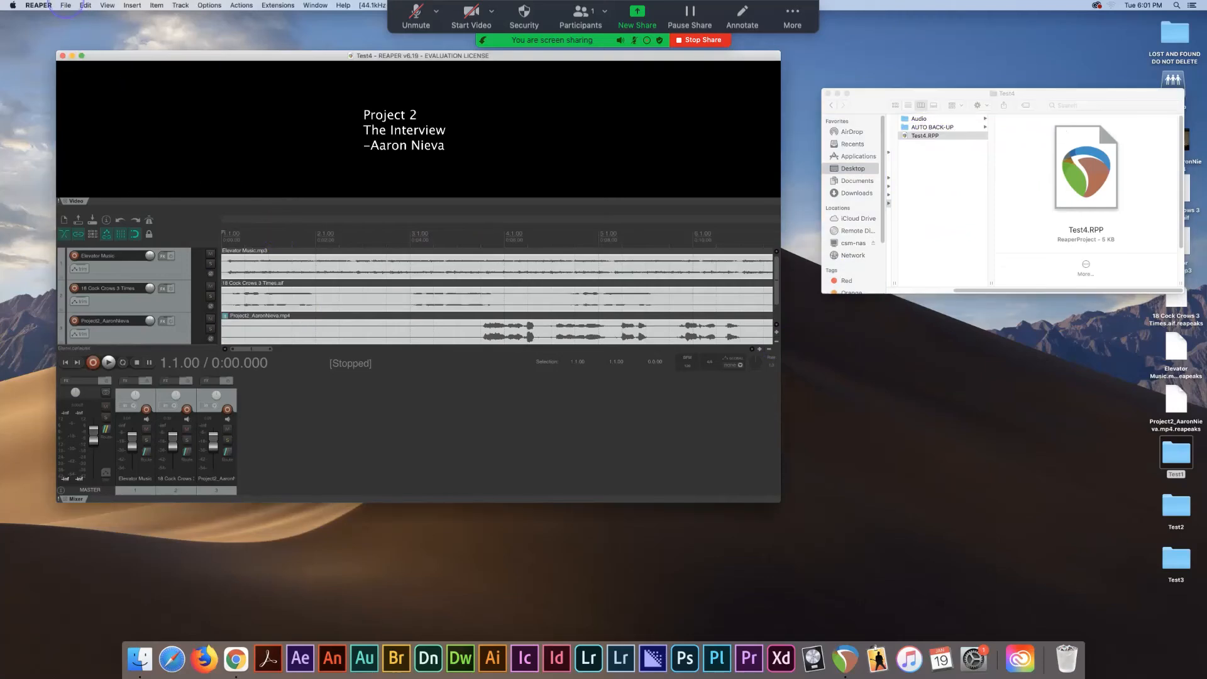
{"action": "left_click", "coordinate": [66, 6]}
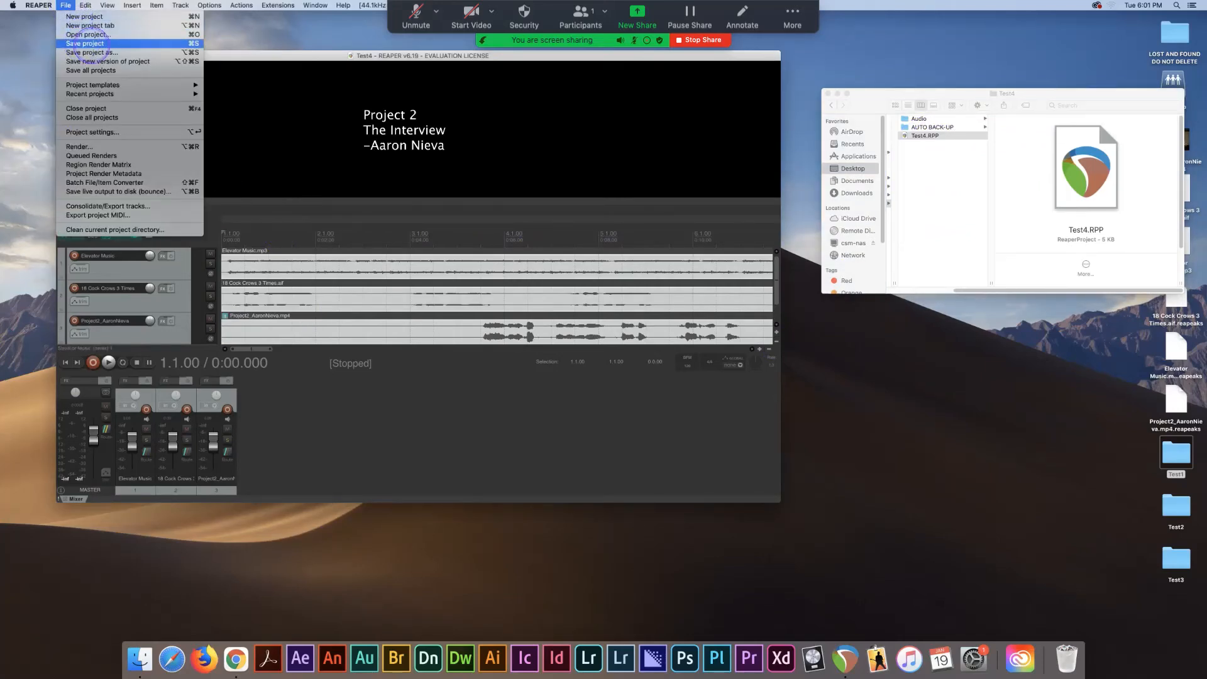
{"action": "left_click", "coordinate": [101, 44]}
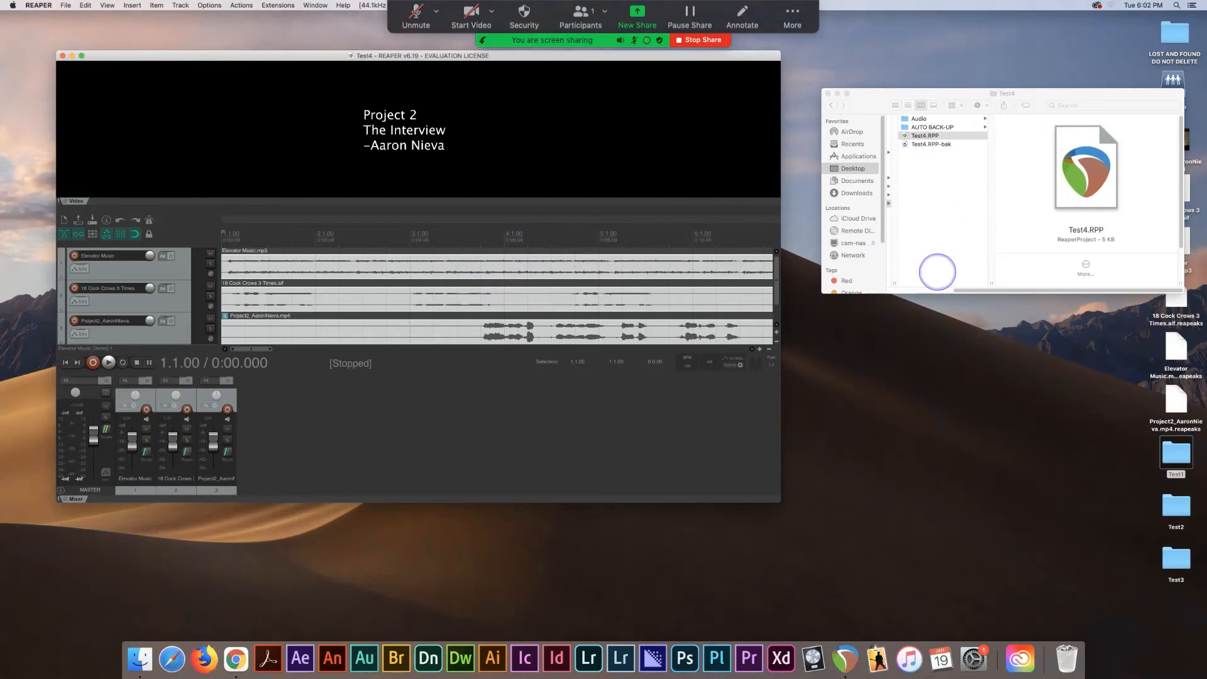
{"action": "scroll", "coordinate": [949, 268], "scroll_direction": "left", "scroll_amount": 2}
{"action": "scroll", "coordinate": [949, 268], "scroll_direction": "left", "scroll_amount": 6}
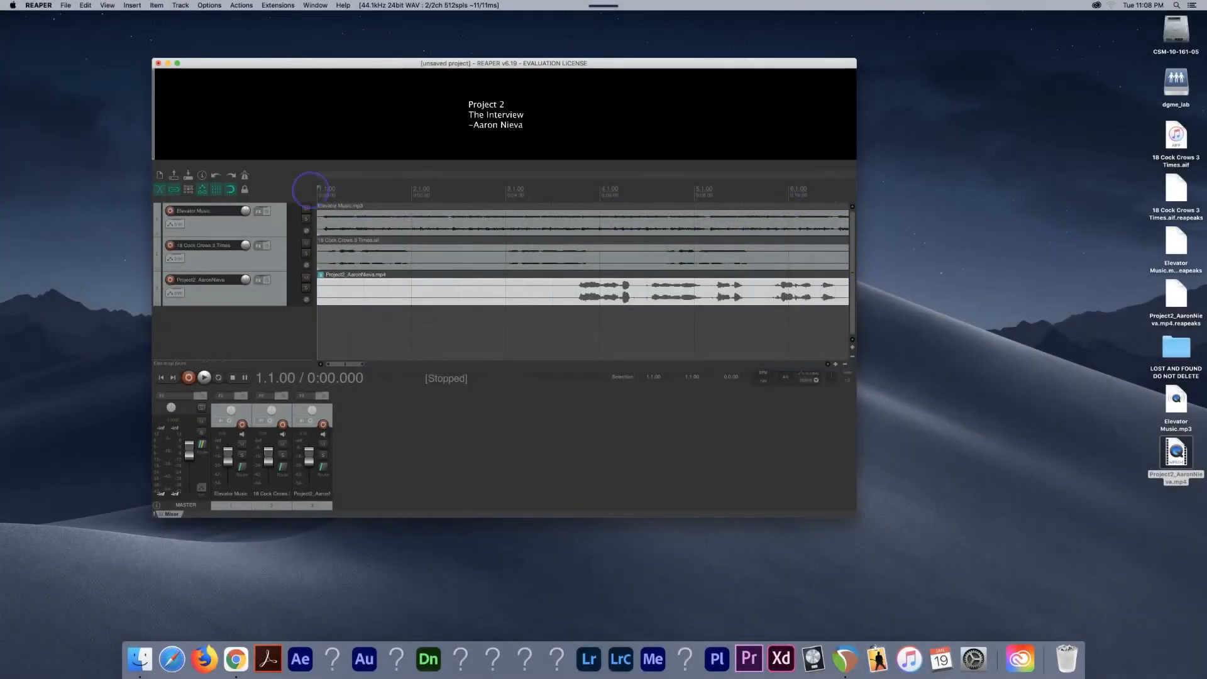
In REAPER's Project preferences, enable opening properties on new project and keeping multiple versions when overwriting the project file.
{"action": "left_click", "coordinate": [39, 5]}
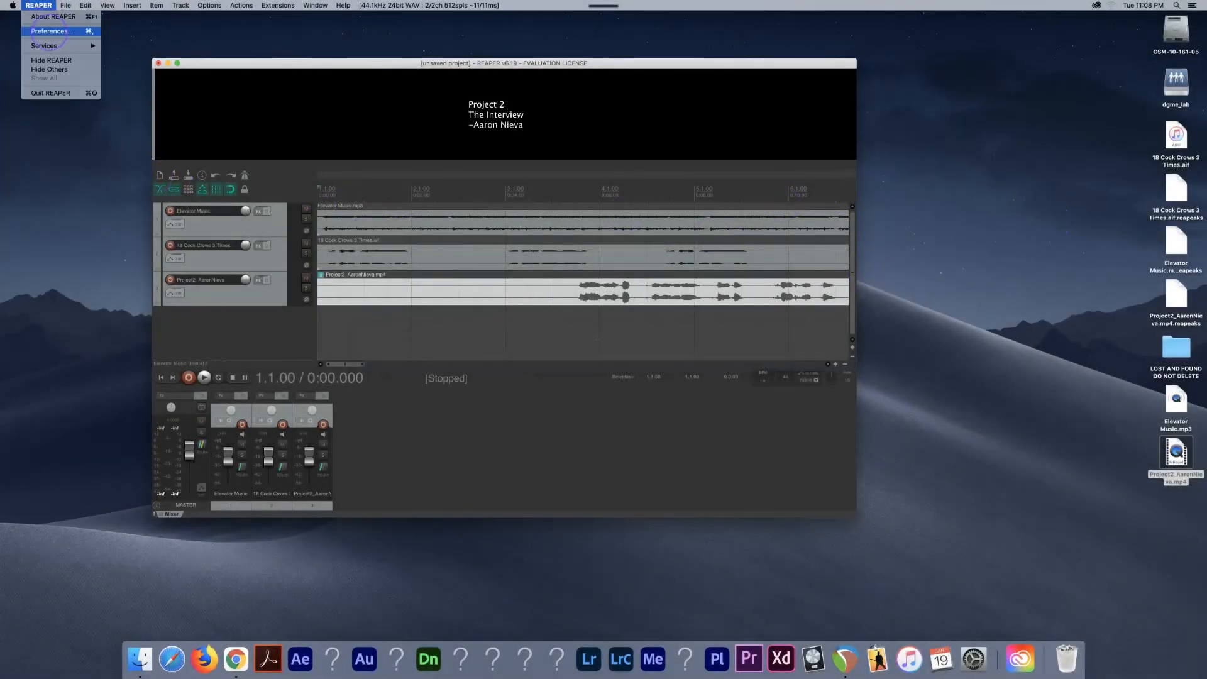
{"action": "left_click", "coordinate": [50, 32]}
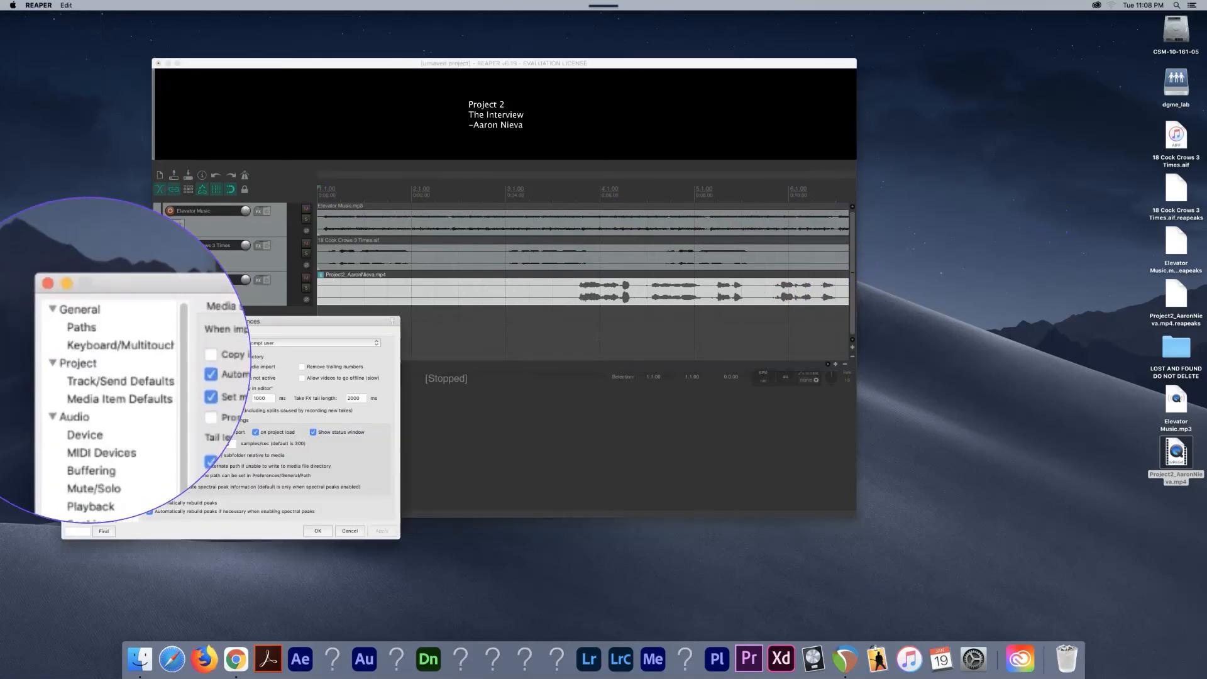
{"action": "left_click", "coordinate": [83, 362]}
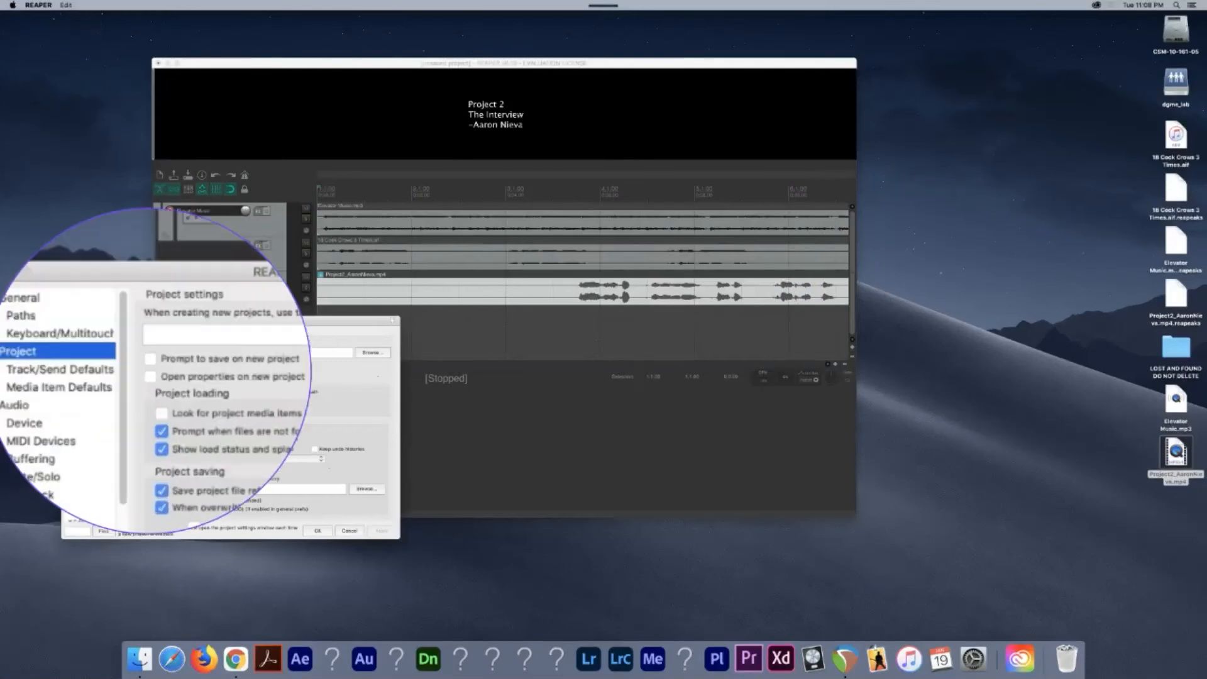
{"action": "left_click", "coordinate": [149, 374]}
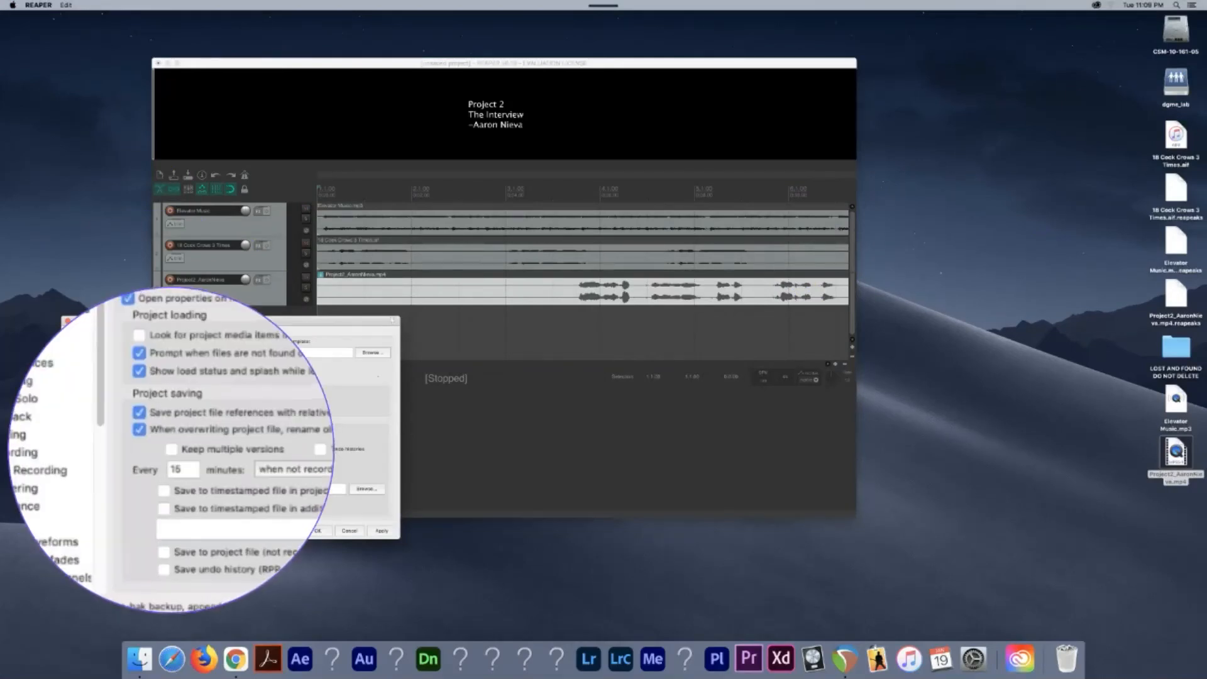
{"action": "left_click", "coordinate": [171, 449]}
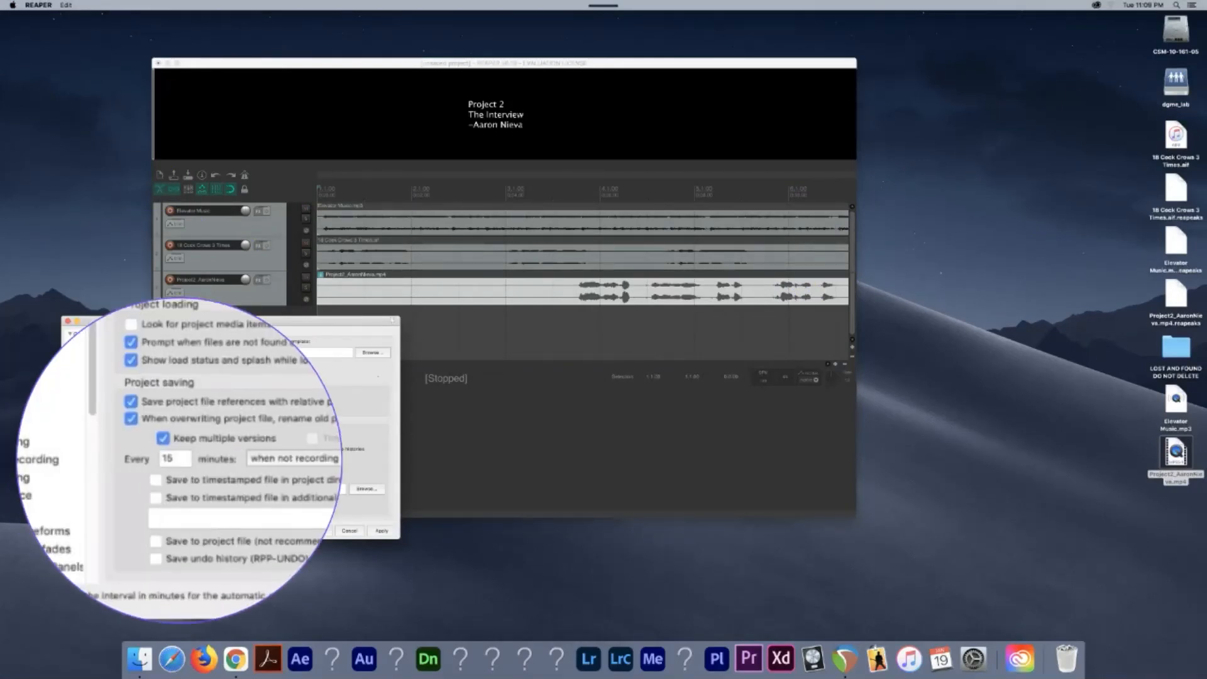
Set timestamped auto-saves every 1 minute to the additional directory "auto back up", and accept the preferences.
{"action": "left_click", "coordinate": [176, 459]}
{"action": "key", "text": "BackSpace"}
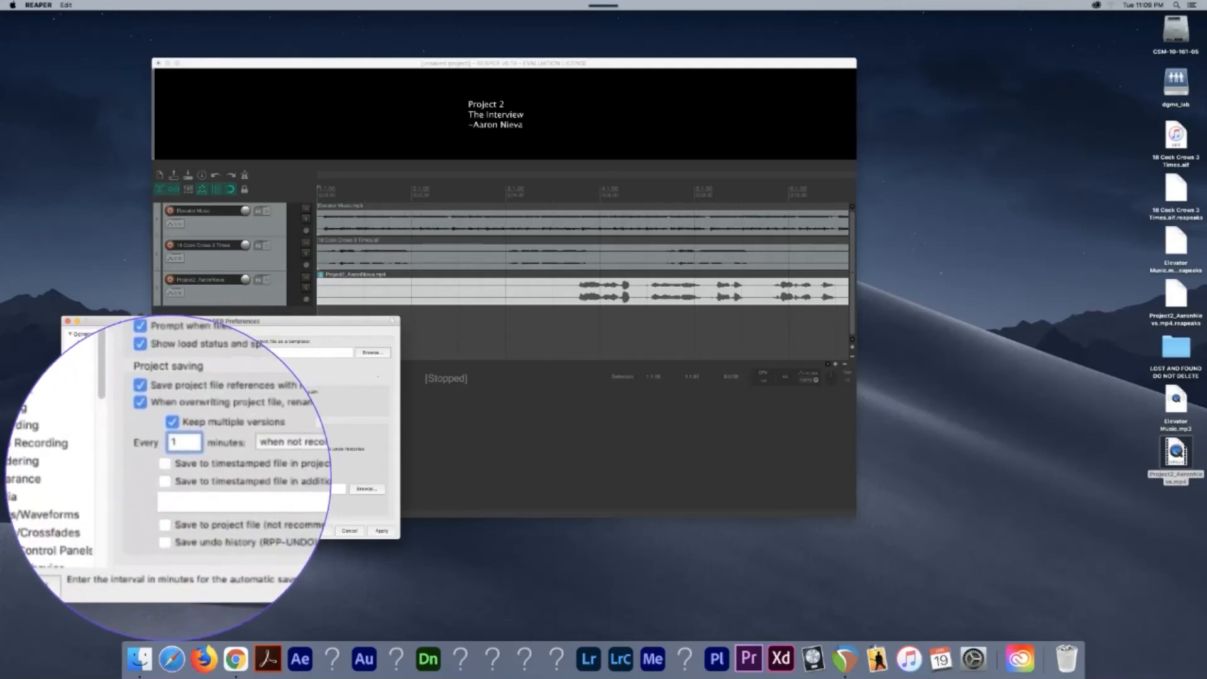
{"action": "left_click", "coordinate": [168, 479]}
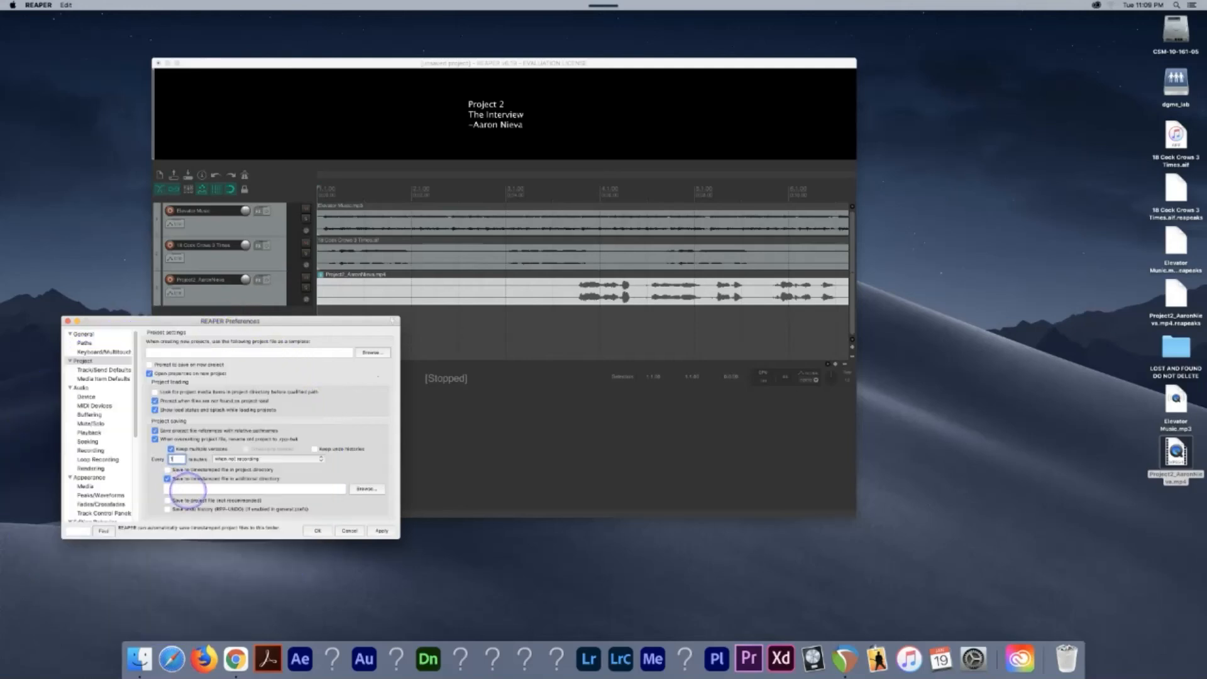
{"action": "left_click", "coordinate": [188, 489]}
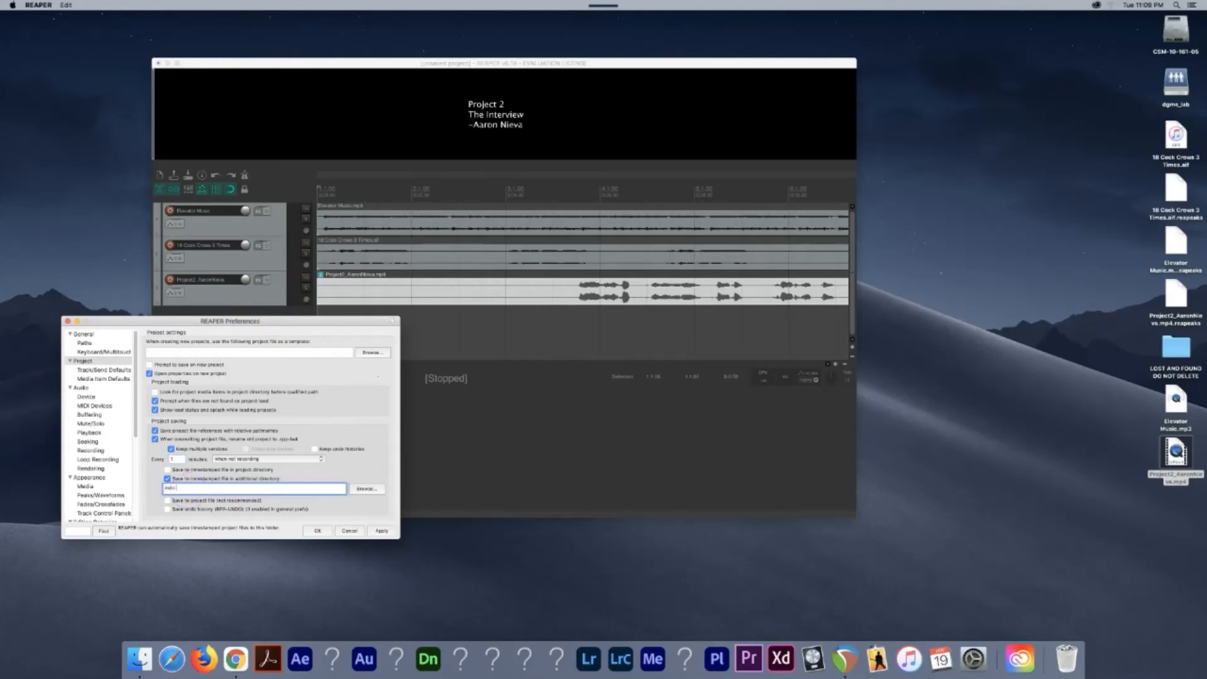
{"action": "type", "text": "auto back up"}
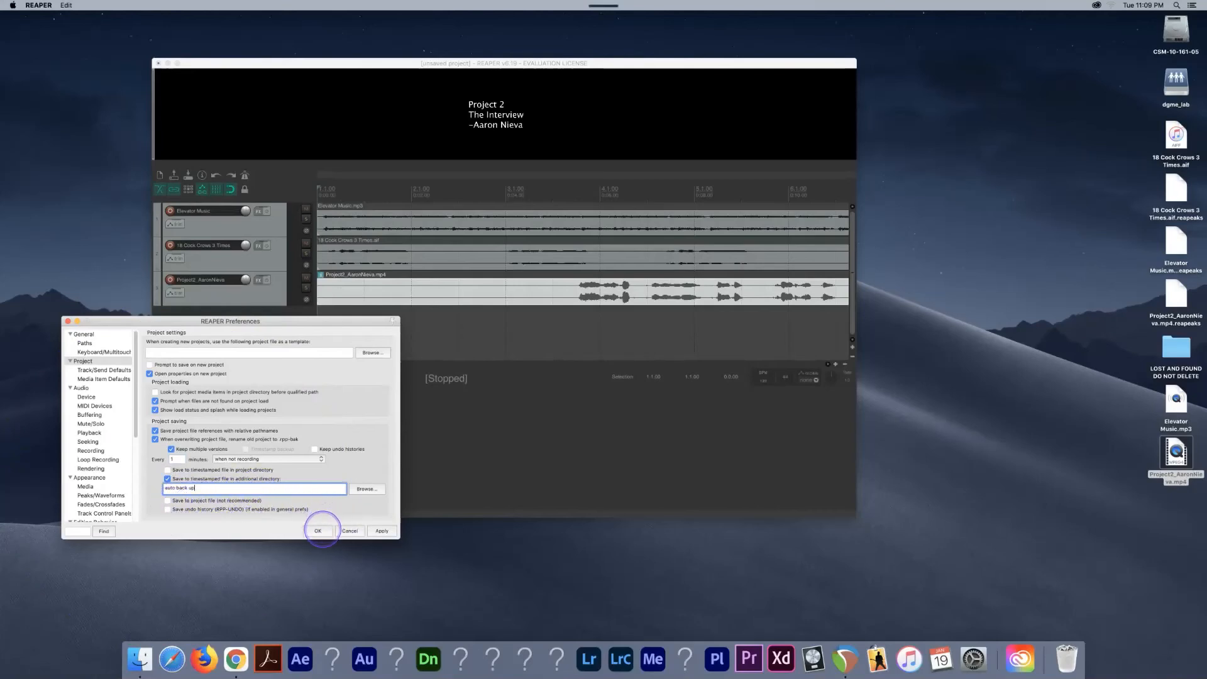
{"action": "left_click", "coordinate": [322, 531]}
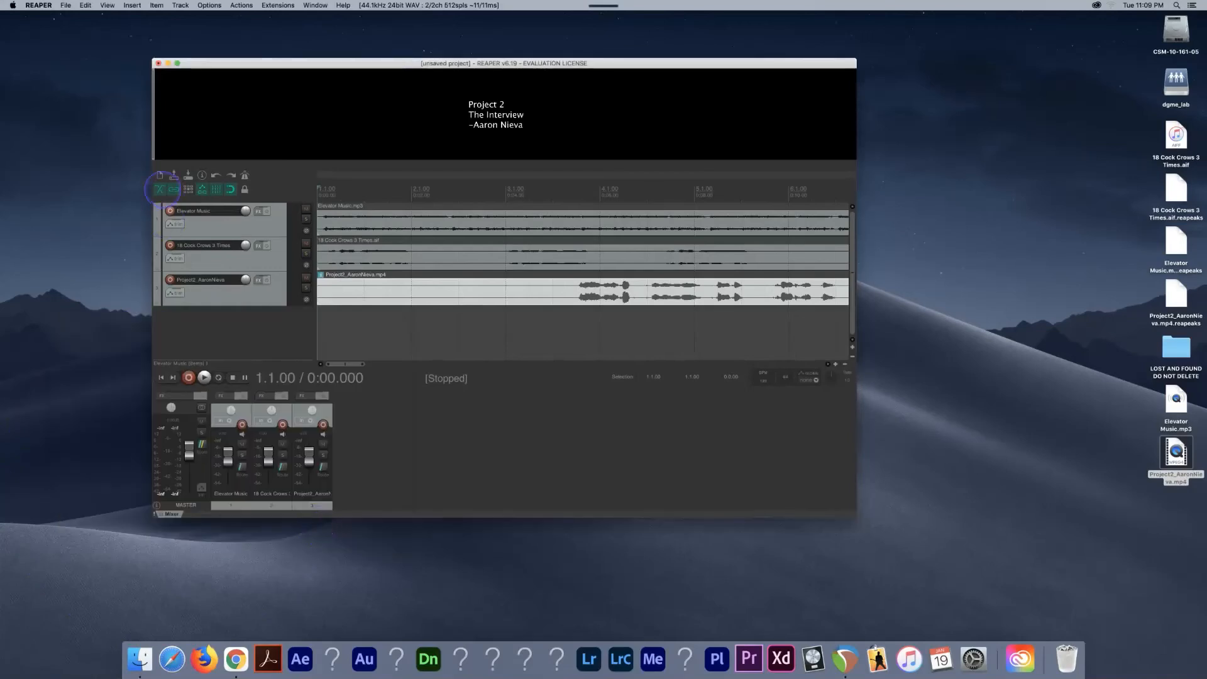
In the project's media settings, set the path for saving media files to Audio and save as default project settings.
{"action": "left_click", "coordinate": [39, 7]}
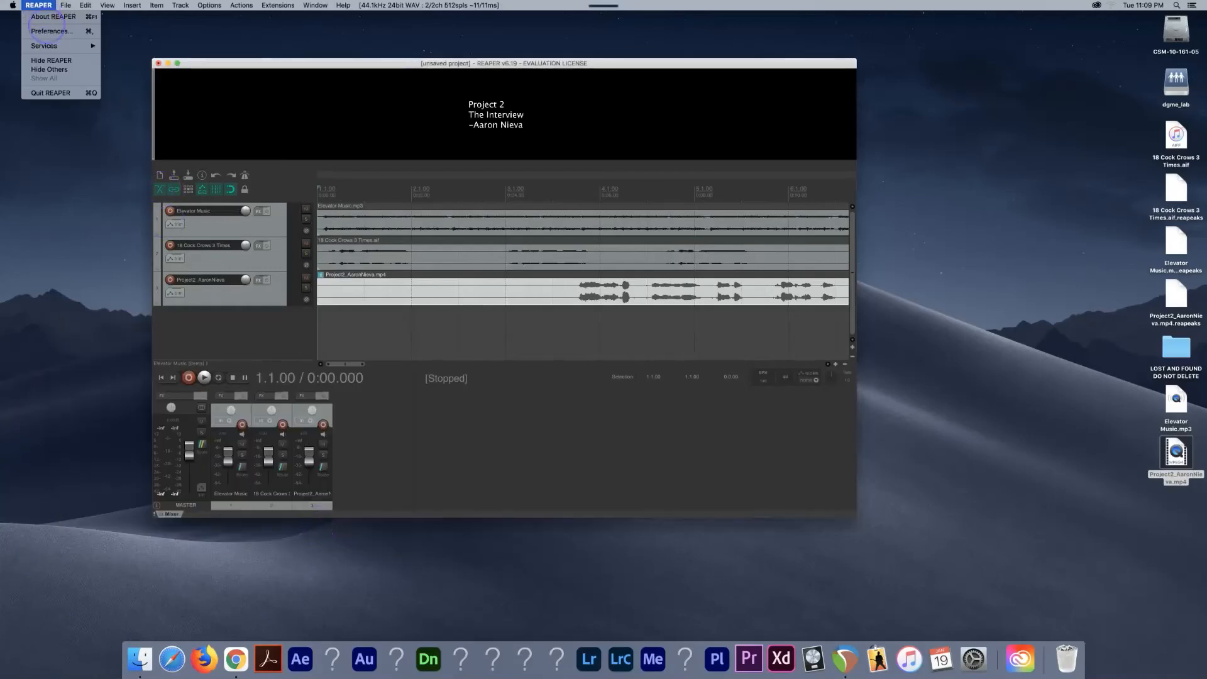
{"action": "mouse_move", "coordinate": [65, 5]}
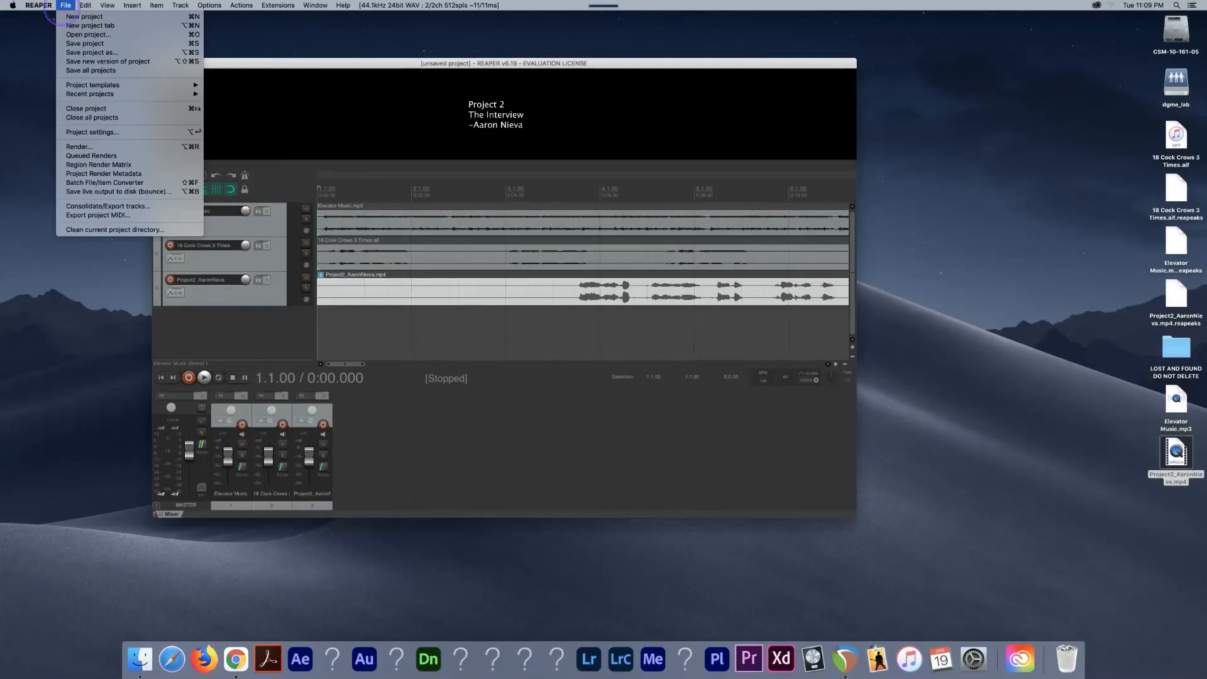
{"action": "left_click", "coordinate": [81, 134]}
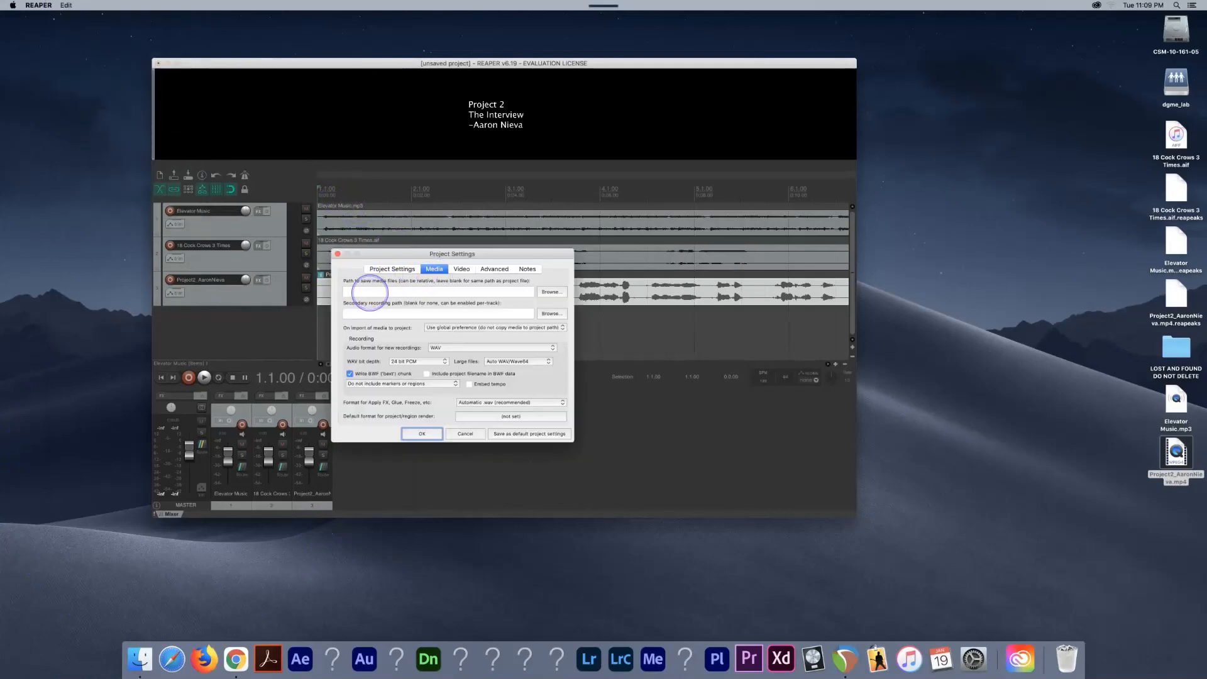
{"action": "left_click", "coordinate": [370, 292]}
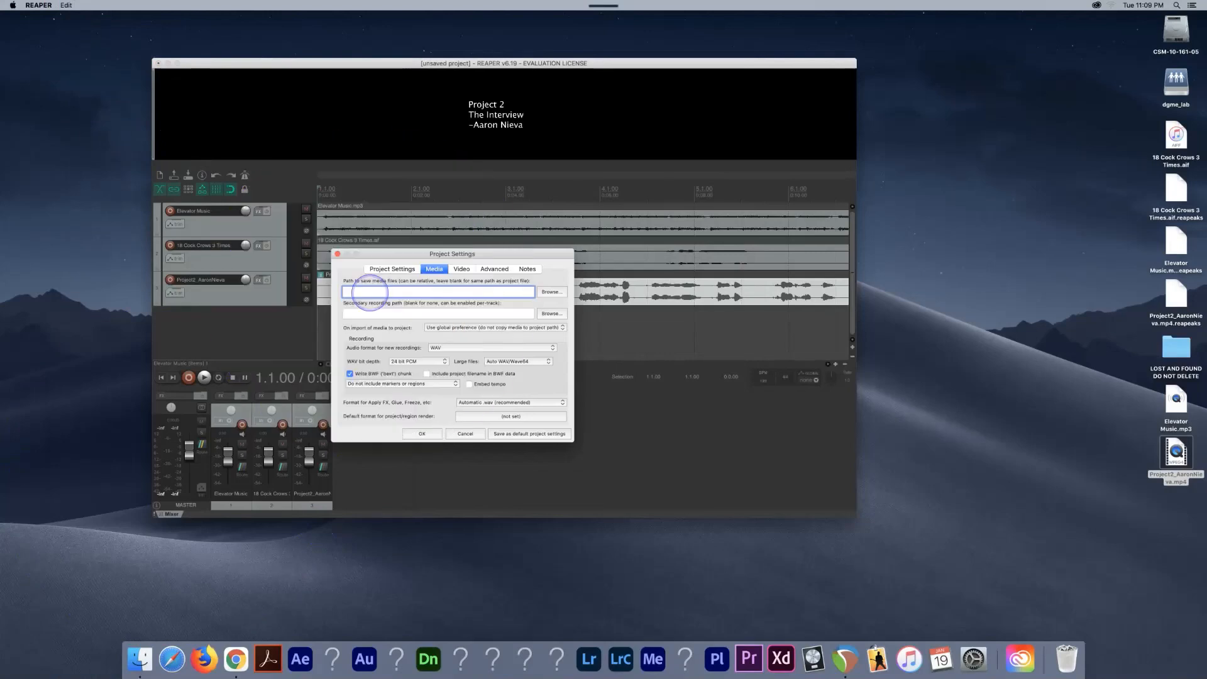
{"action": "type", "text": "Audio"}
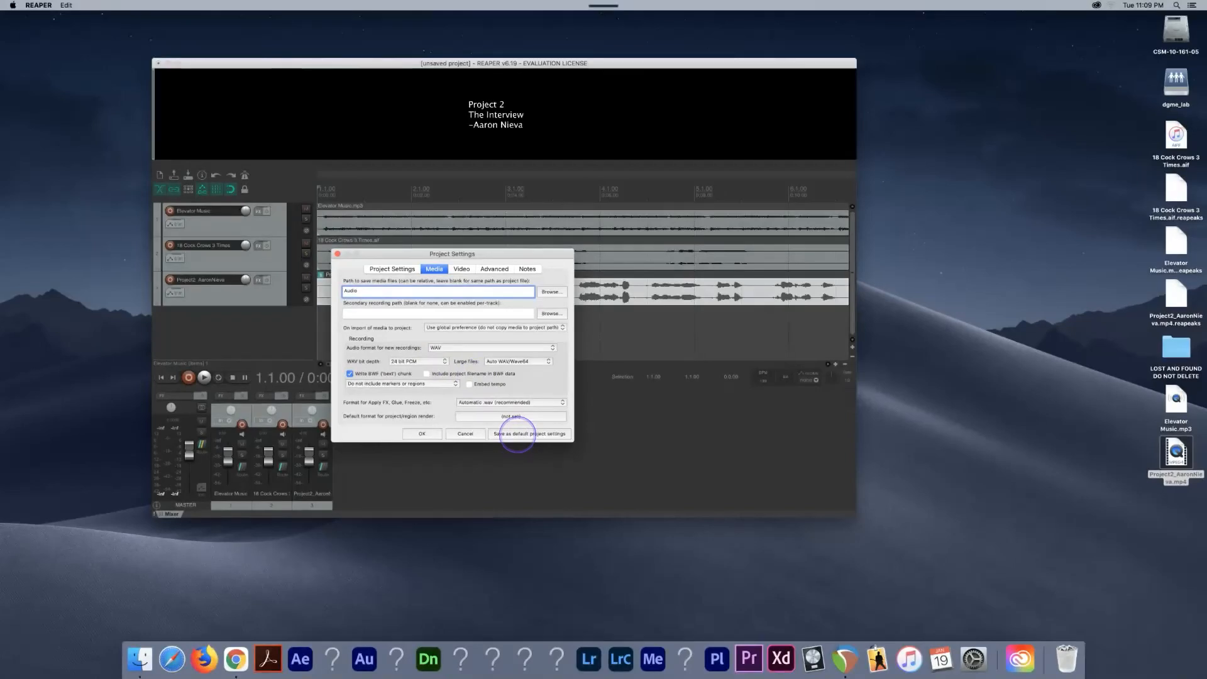
{"action": "left_click", "coordinate": [517, 434]}
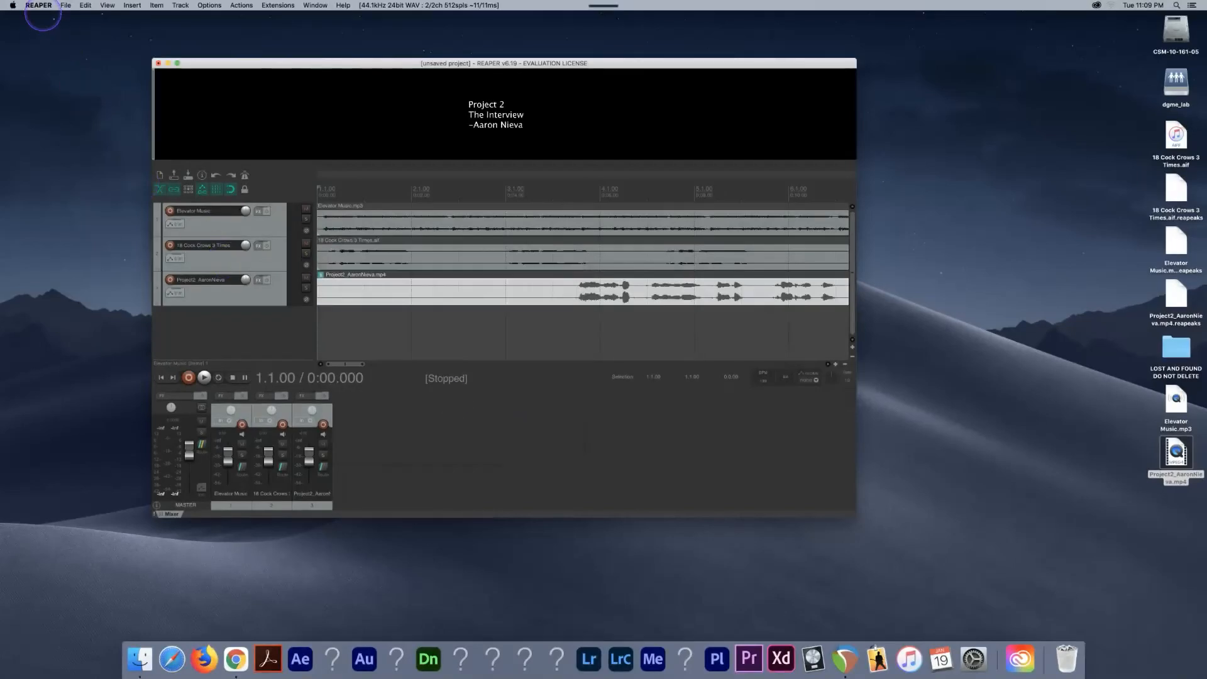
In the Media preferences, enable putting new peak files in a peaks subfolder relative to the media, and accept.
{"action": "left_click", "coordinate": [38, 5]}
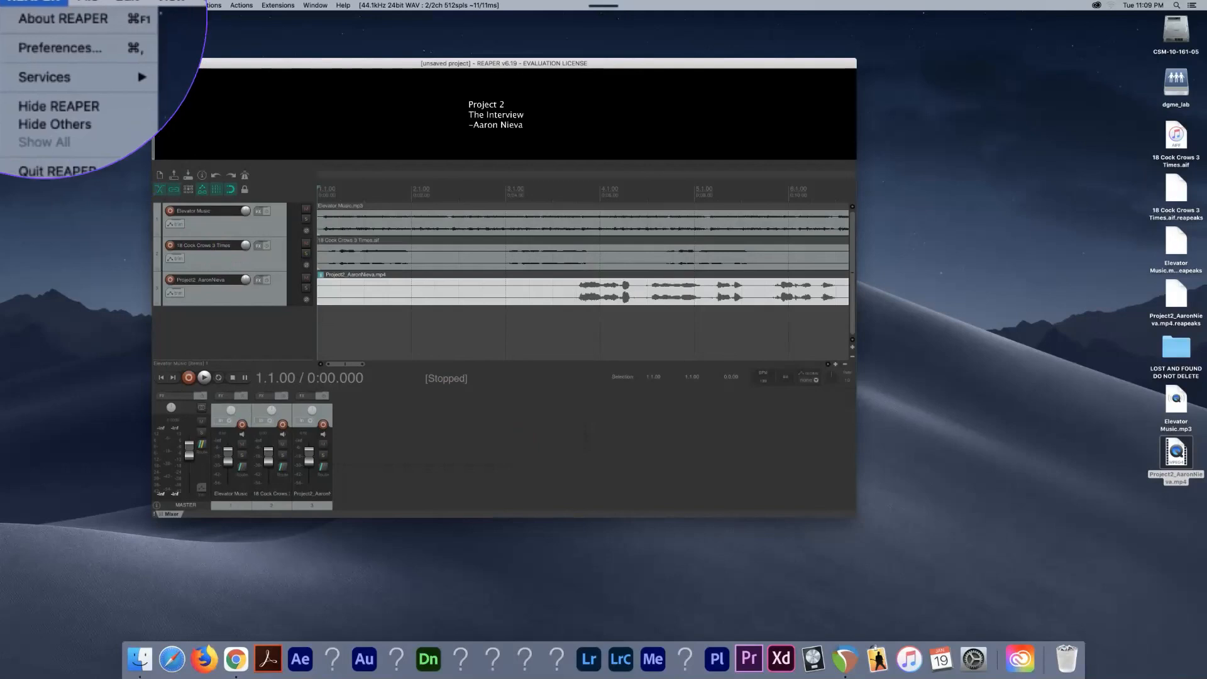
{"action": "left_click", "coordinate": [37, 29]}
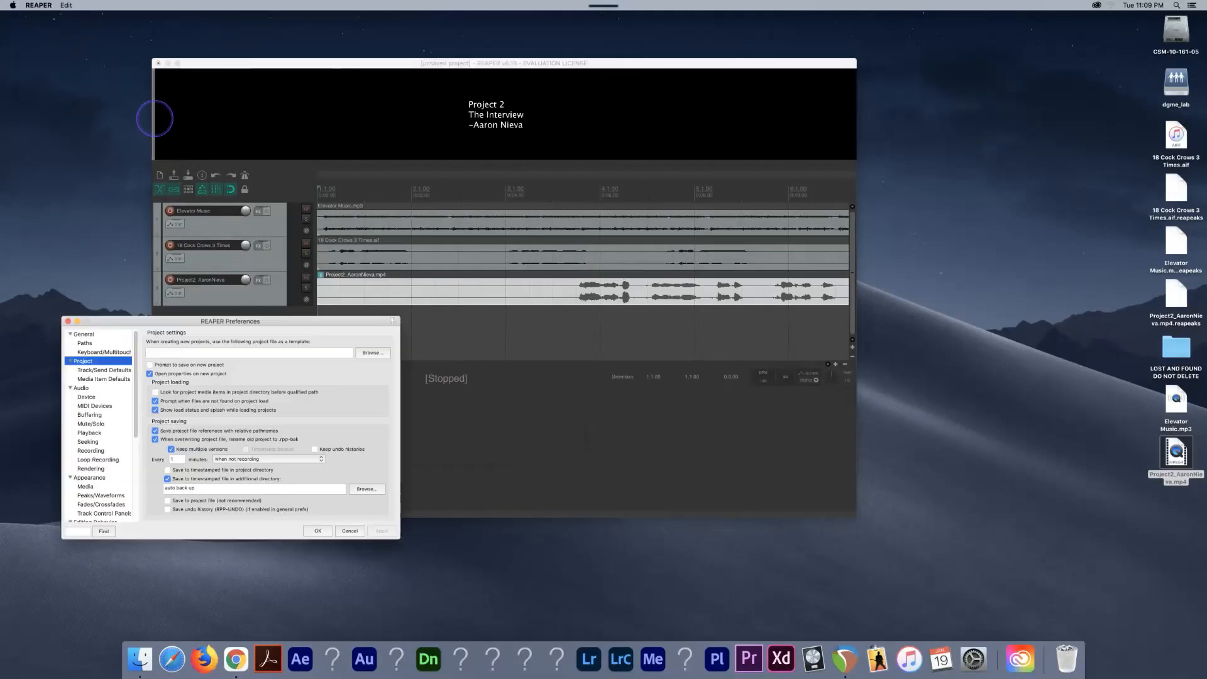
{"action": "scroll", "coordinate": [101, 442], "scroll_direction": "down", "scroll_amount": 5}
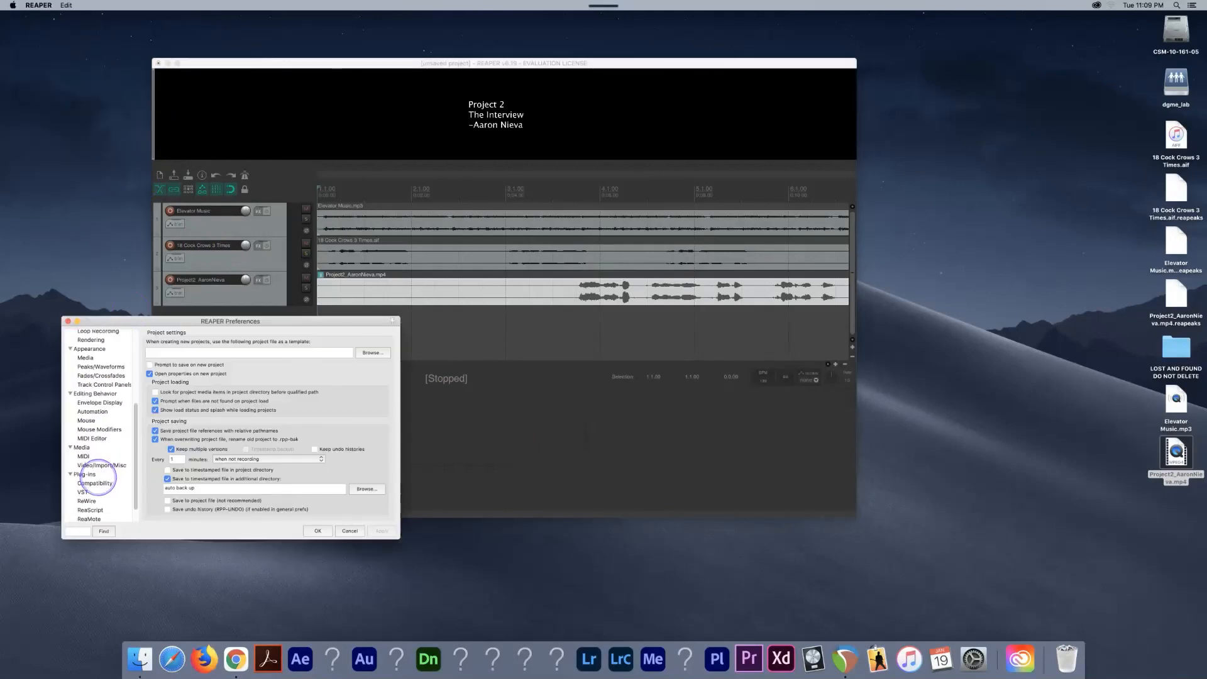
{"action": "left_click", "coordinate": [82, 448]}
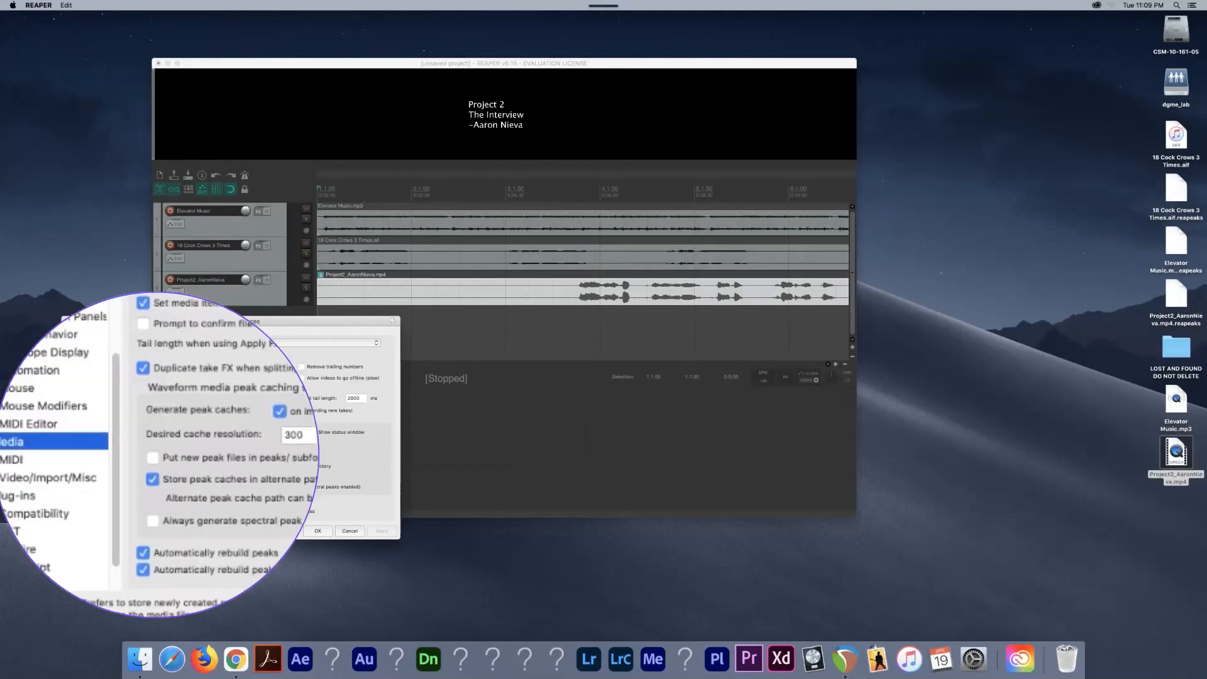
{"action": "left_click", "coordinate": [155, 455]}
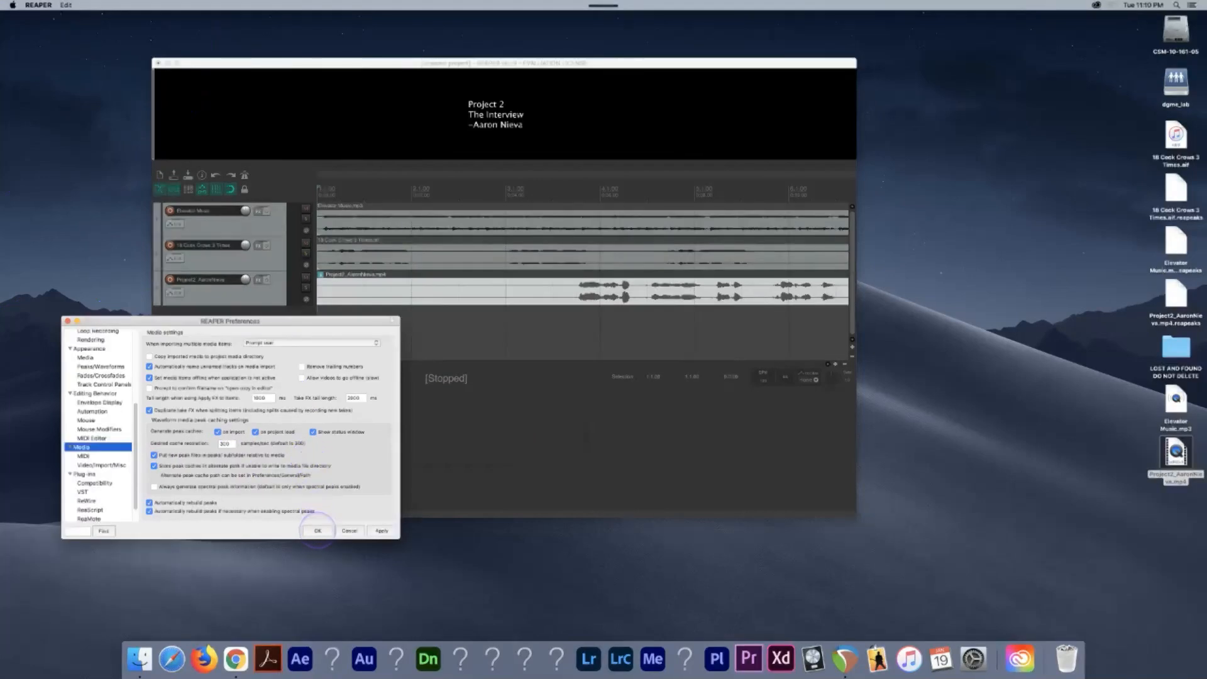
{"action": "left_click", "coordinate": [318, 530]}
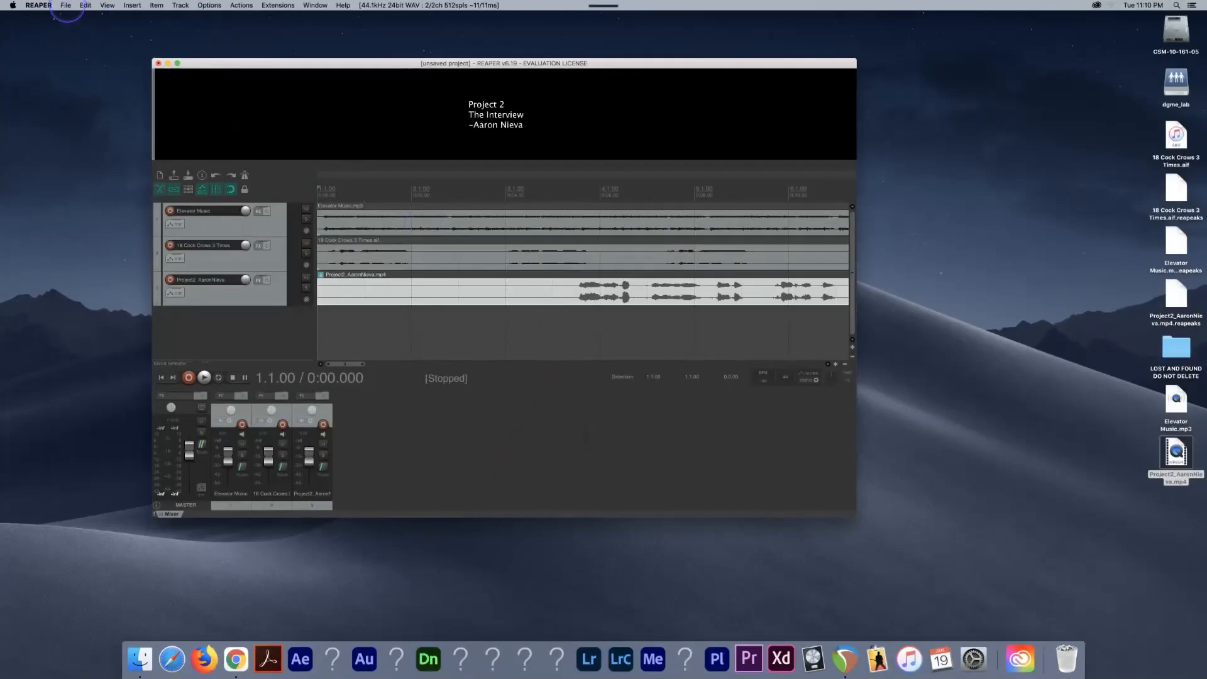
Save the project as Test 1 on the Desktop, creating a subdirectory and copying all media into the project directory.
{"action": "left_click", "coordinate": [65, 5]}
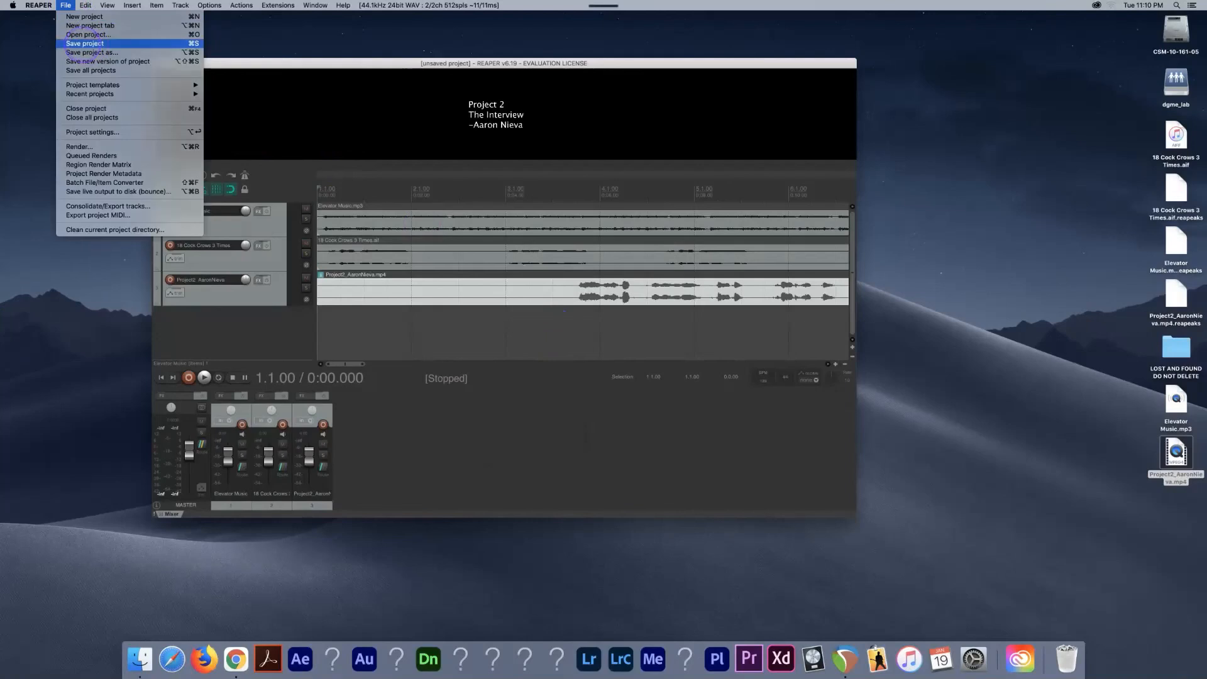
{"action": "left_click", "coordinate": [85, 44]}
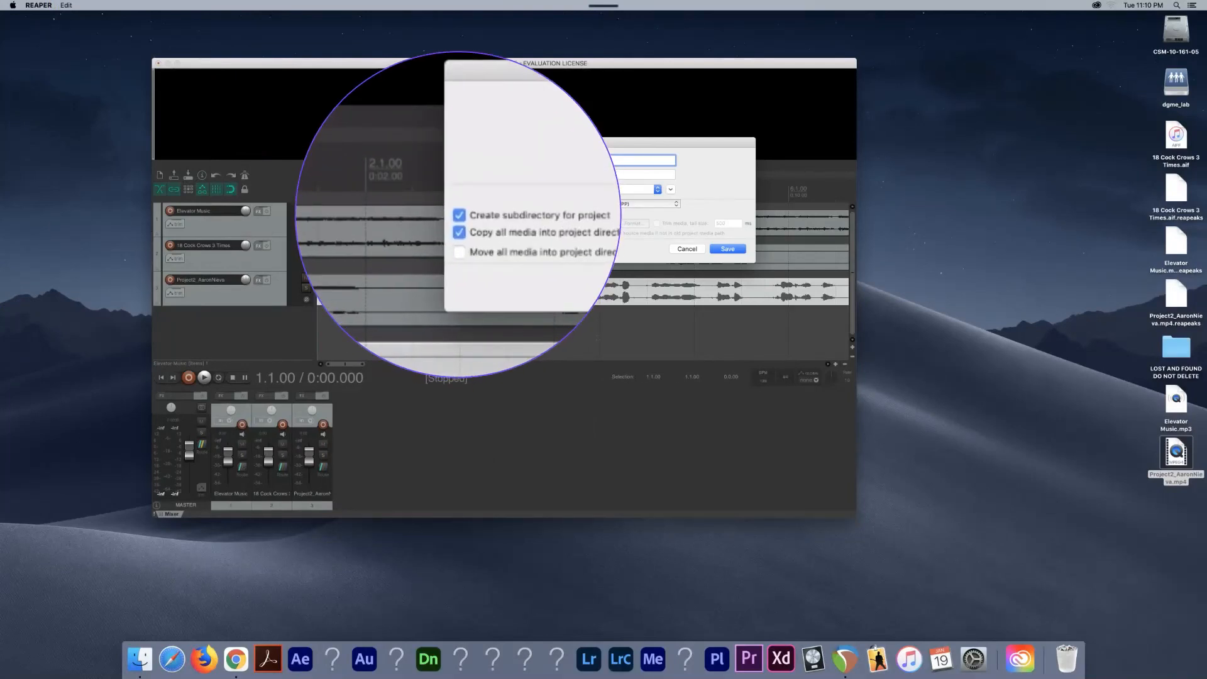
{"action": "left_click", "coordinate": [459, 215]}
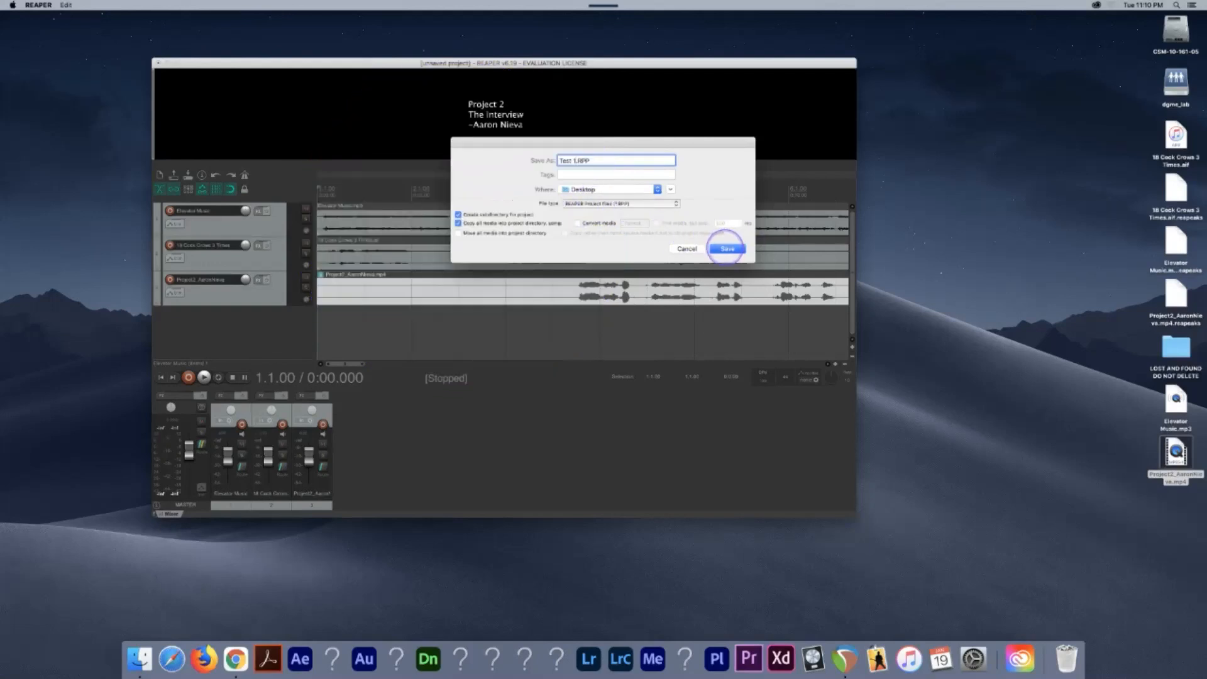
{"action": "left_click", "coordinate": [727, 248]}
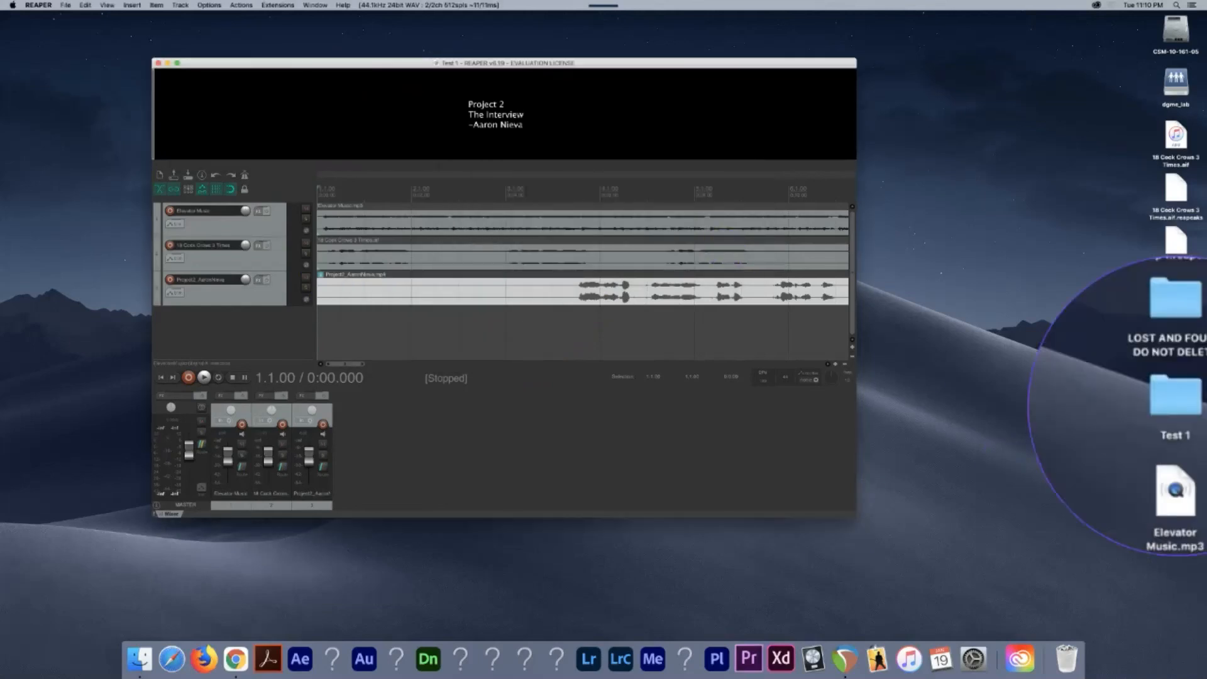
Open the Test 1 folder from the desktop in Finder and move its window aside to inspect the contents.
{"action": "left_click", "coordinate": [1176, 403]}
{"action": "double_click", "coordinate": [1176, 403]}
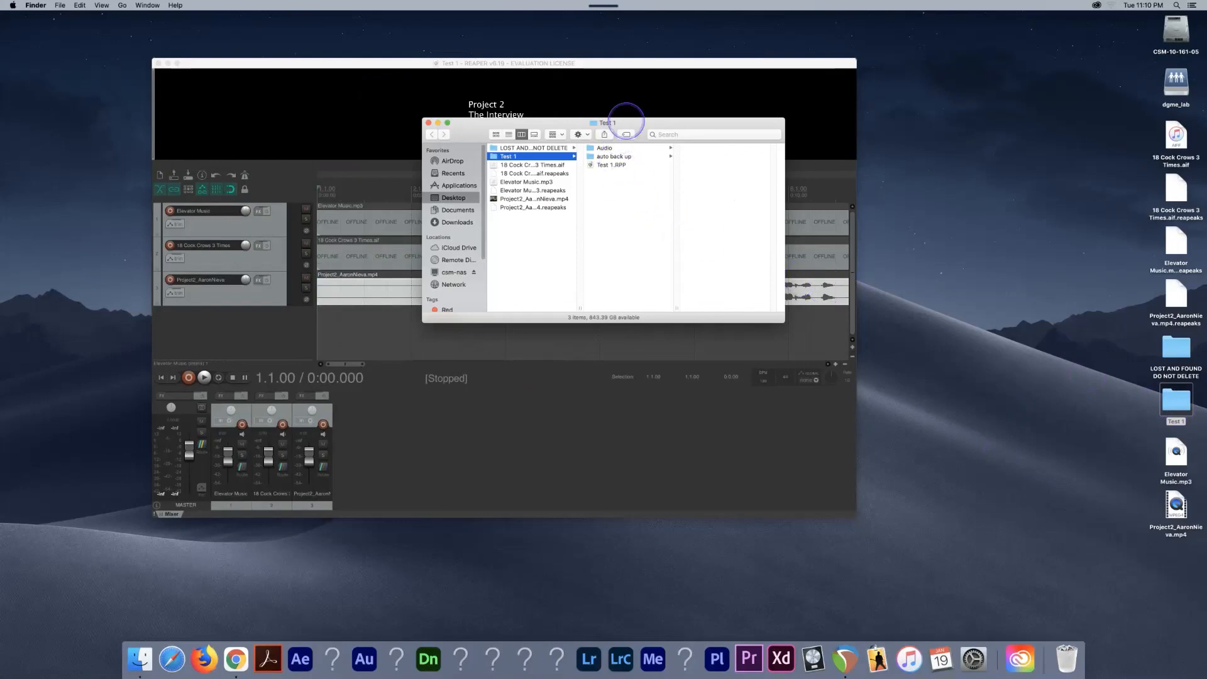
{"action": "left_click_drag", "start_coordinate": [654, 124], "coordinate": [817, 133]}
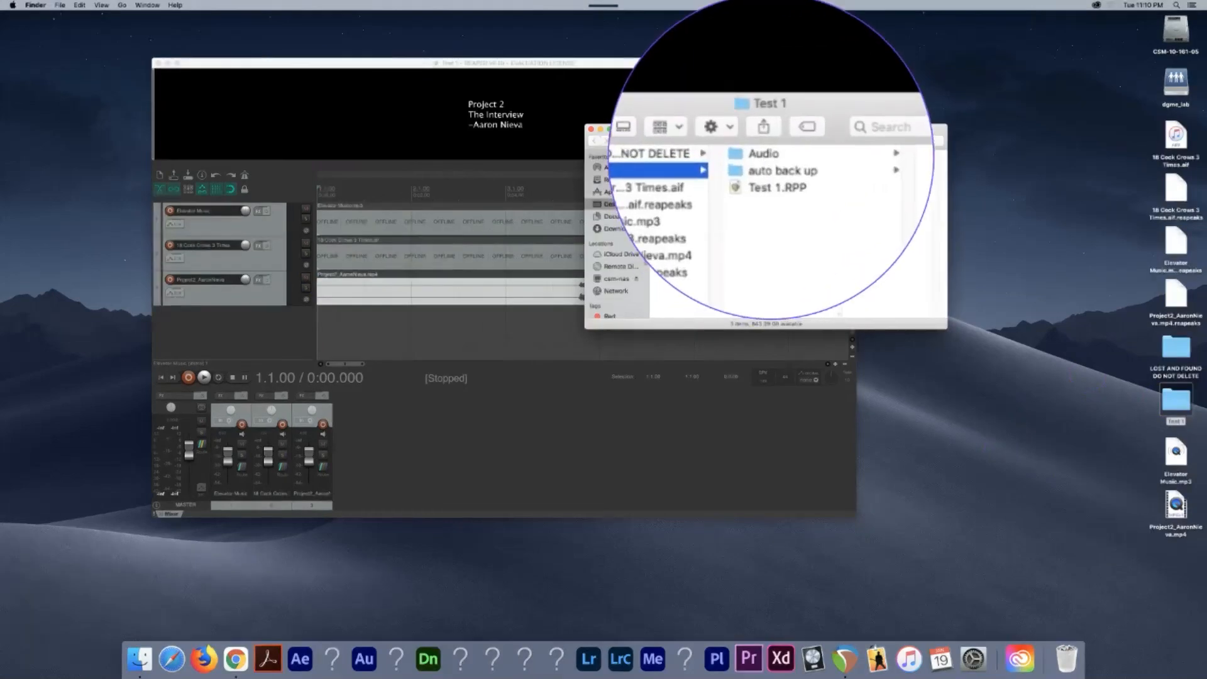
Examine the Audio folder, its peaks subfolder and the auto back up folder, and move the Finder window clear of REAPER.
{"action": "left_click", "coordinate": [771, 155]}
{"action": "left_click", "coordinate": [865, 155]}
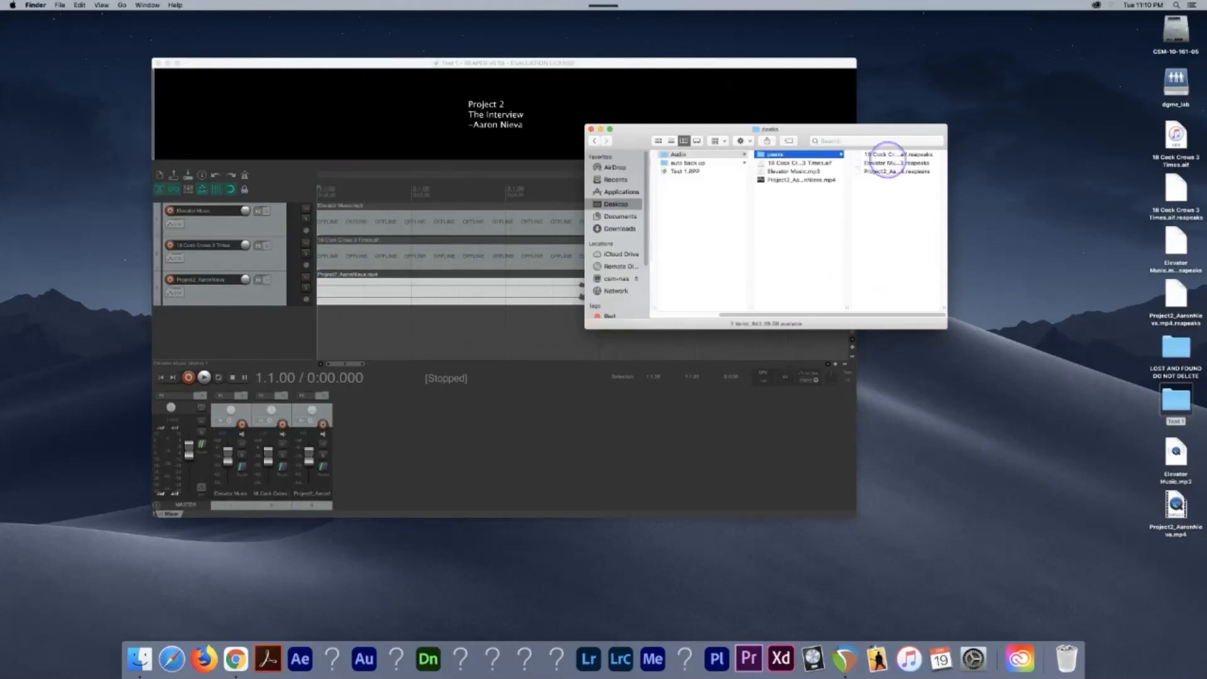
{"action": "left_click", "coordinate": [695, 163]}
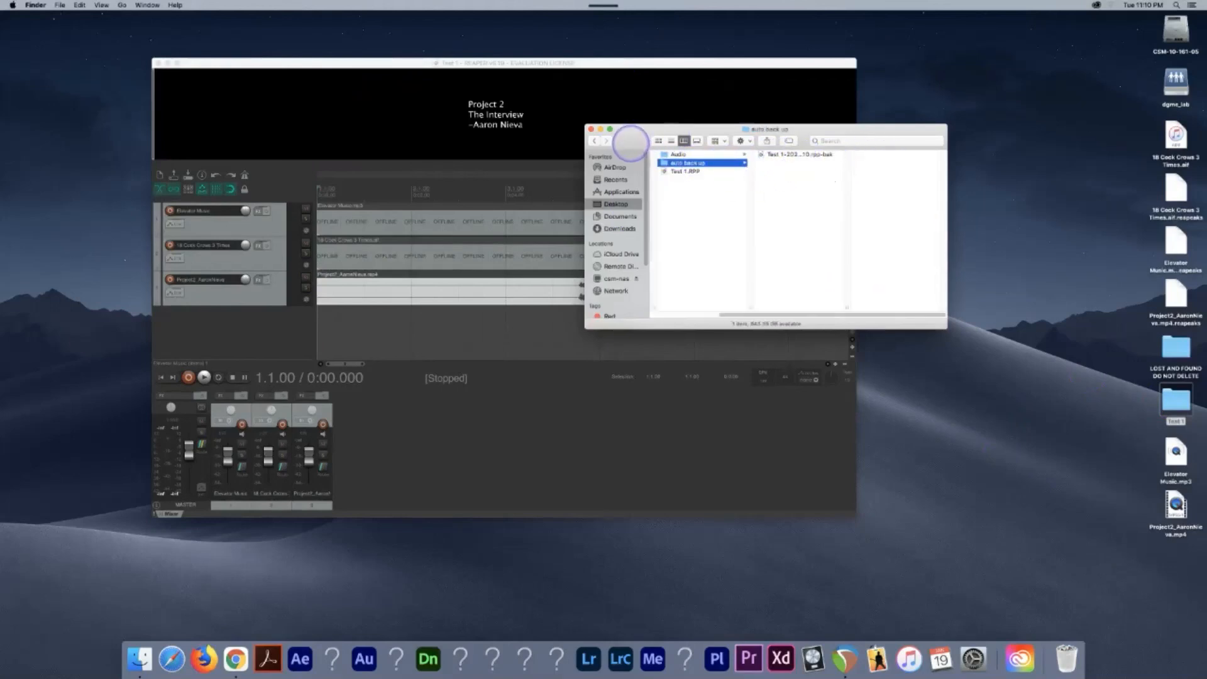
{"action": "left_click_drag", "start_coordinate": [652, 130], "coordinate": [915, 79]}
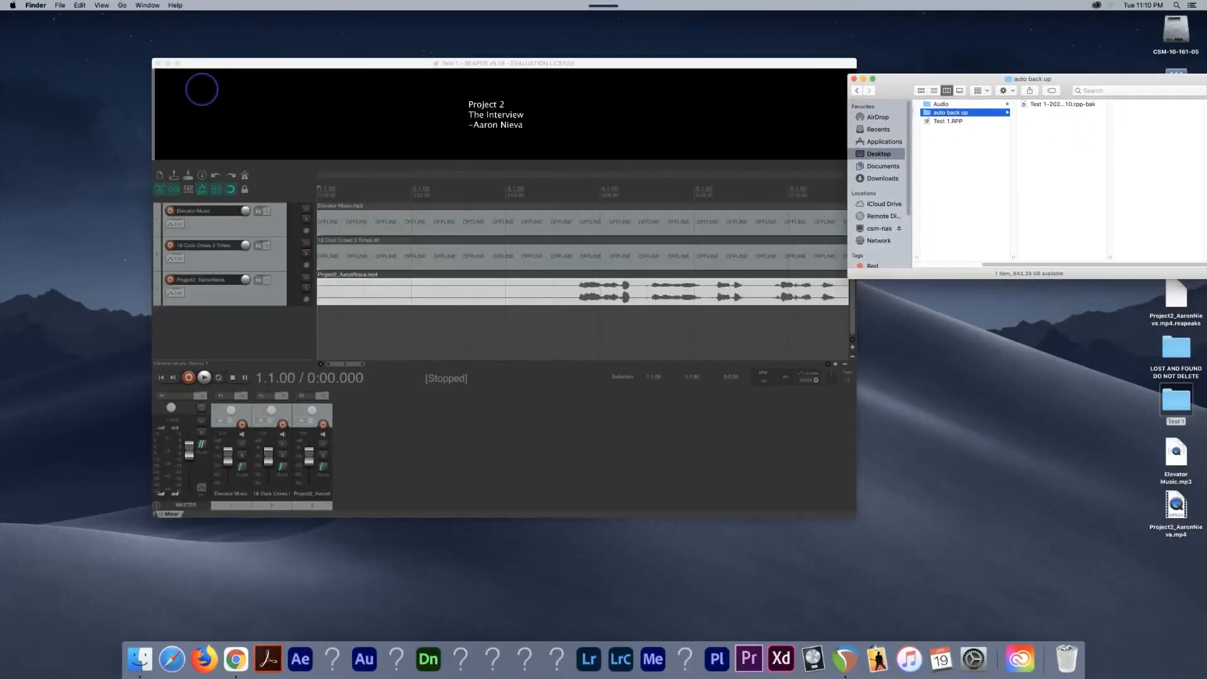
Switch to REAPER and save the Test 1 project, and select Test 1.RPP-bak in the project folder in Finder.
{"action": "left_click", "coordinate": [201, 89]}
{"action": "left_click", "coordinate": [38, 5]}
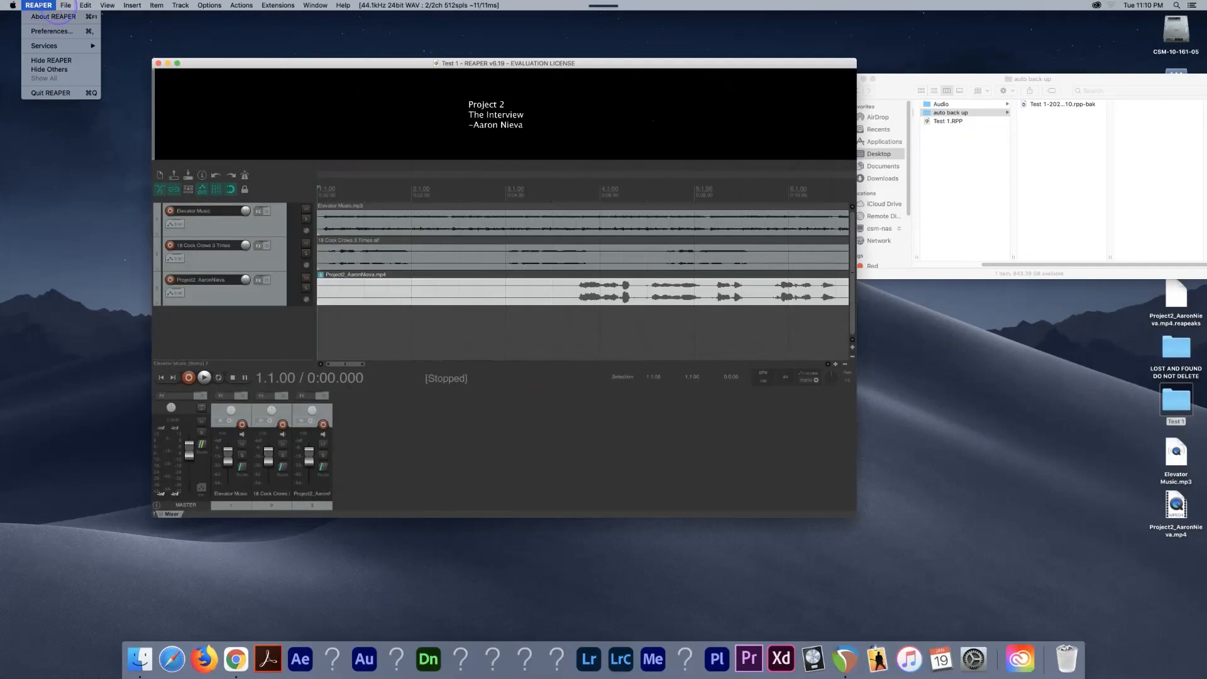
{"action": "mouse_move", "coordinate": [66, 5]}
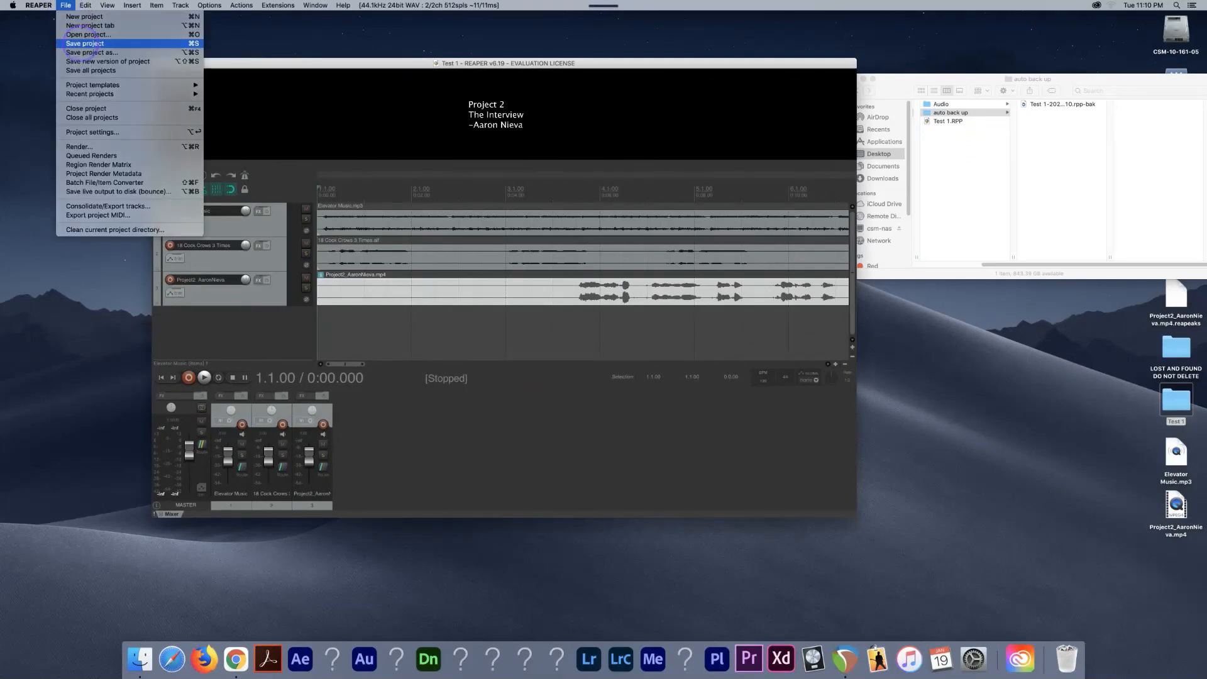
{"action": "left_click", "coordinate": [84, 43]}
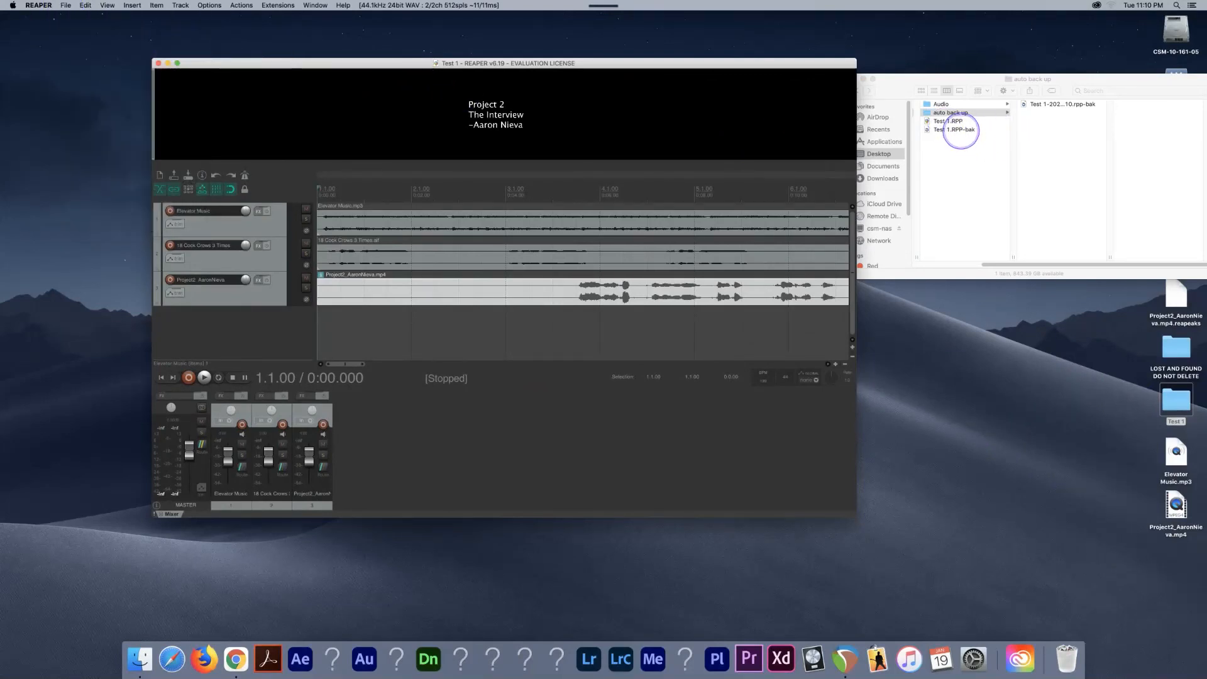
{"action": "left_click", "coordinate": [961, 129]}
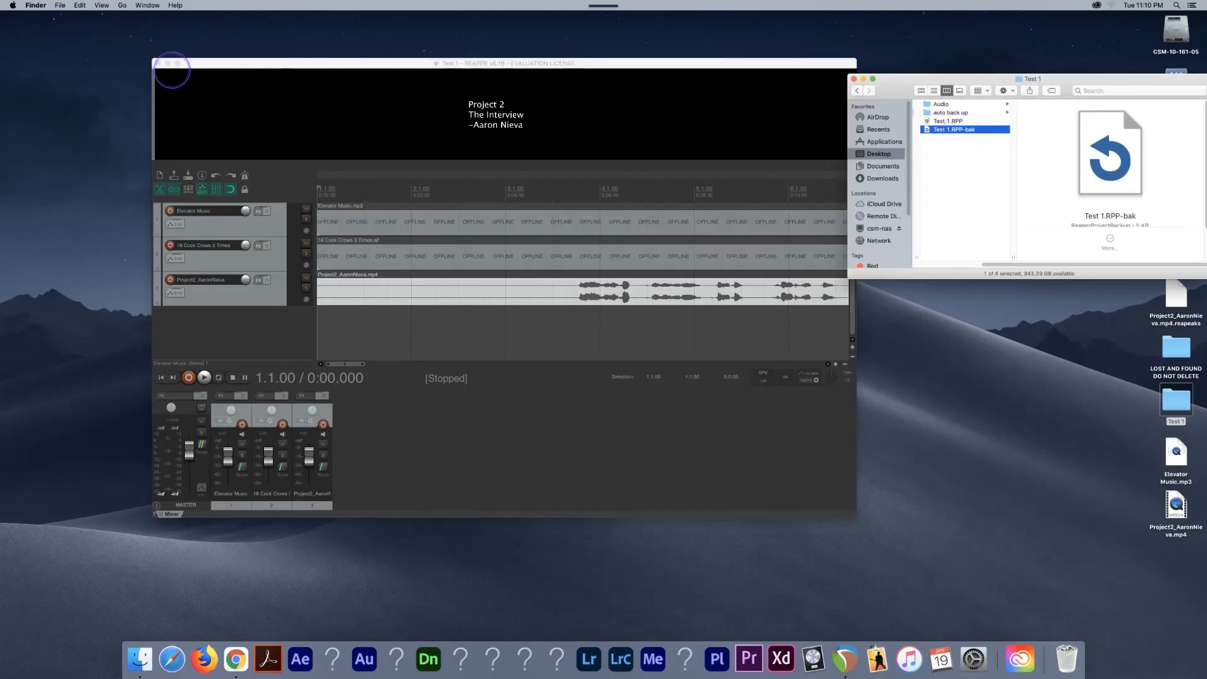
Return to REAPER and save the Test 1 project again to add another version to its backup file.
{"action": "left_click", "coordinate": [191, 87]}
{"action": "left_click", "coordinate": [65, 5]}
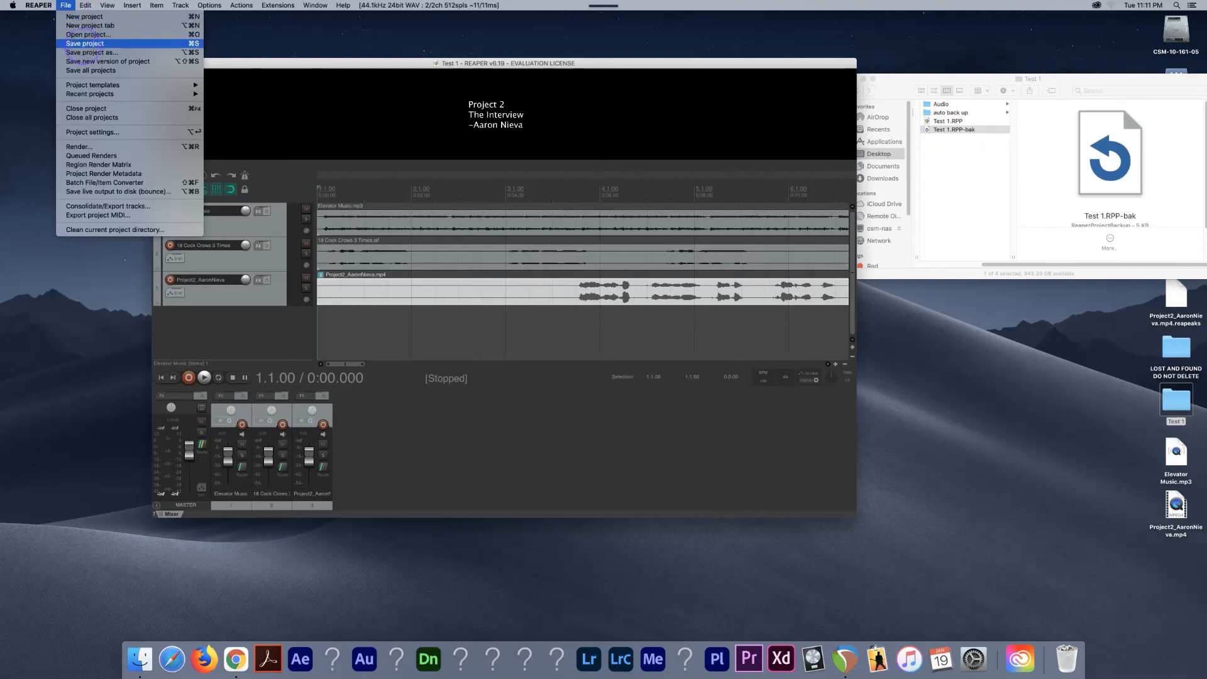
{"action": "left_click", "coordinate": [85, 44]}
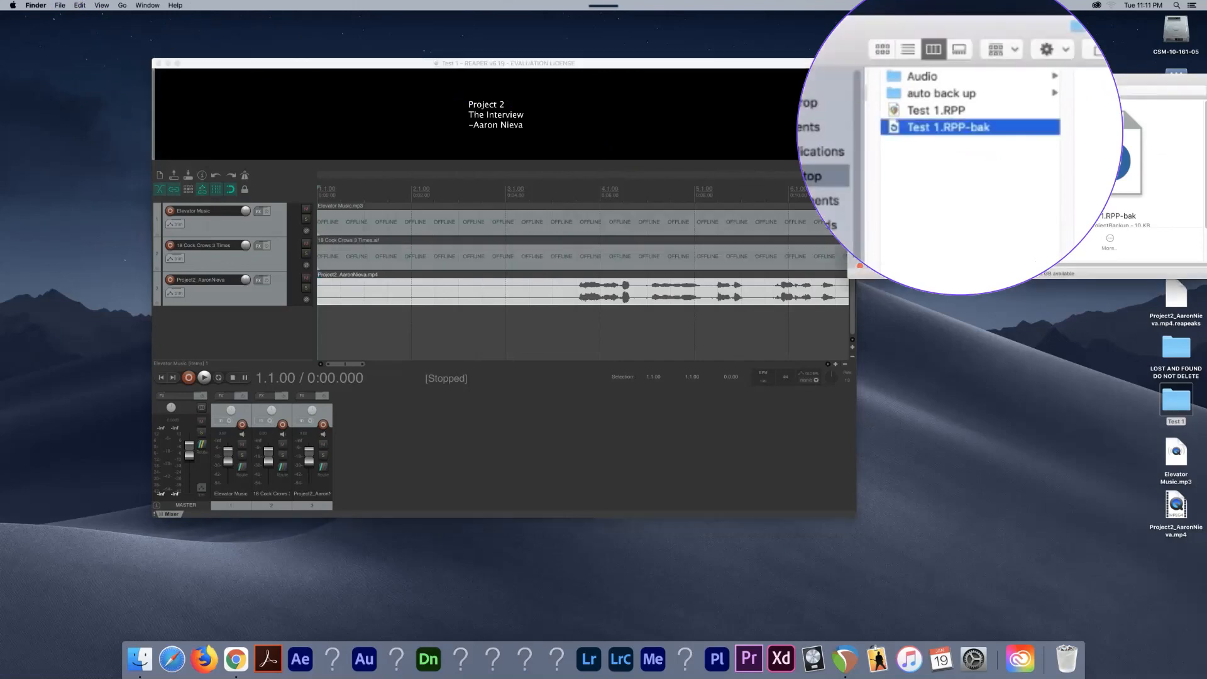
Open Test 1.RPP-bak from Finder to view its saved versions, cancel without loading one, and return to the Finder window.
{"action": "double_click", "coordinate": [957, 130]}
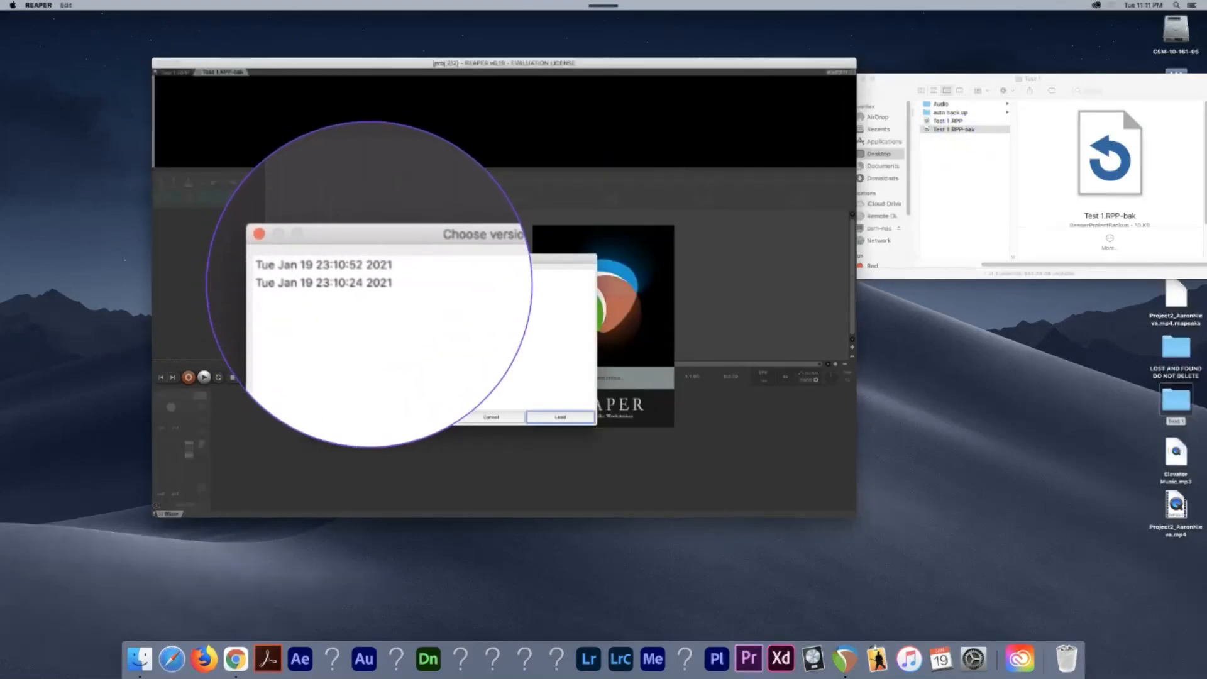
{"action": "left_click", "coordinate": [491, 416]}
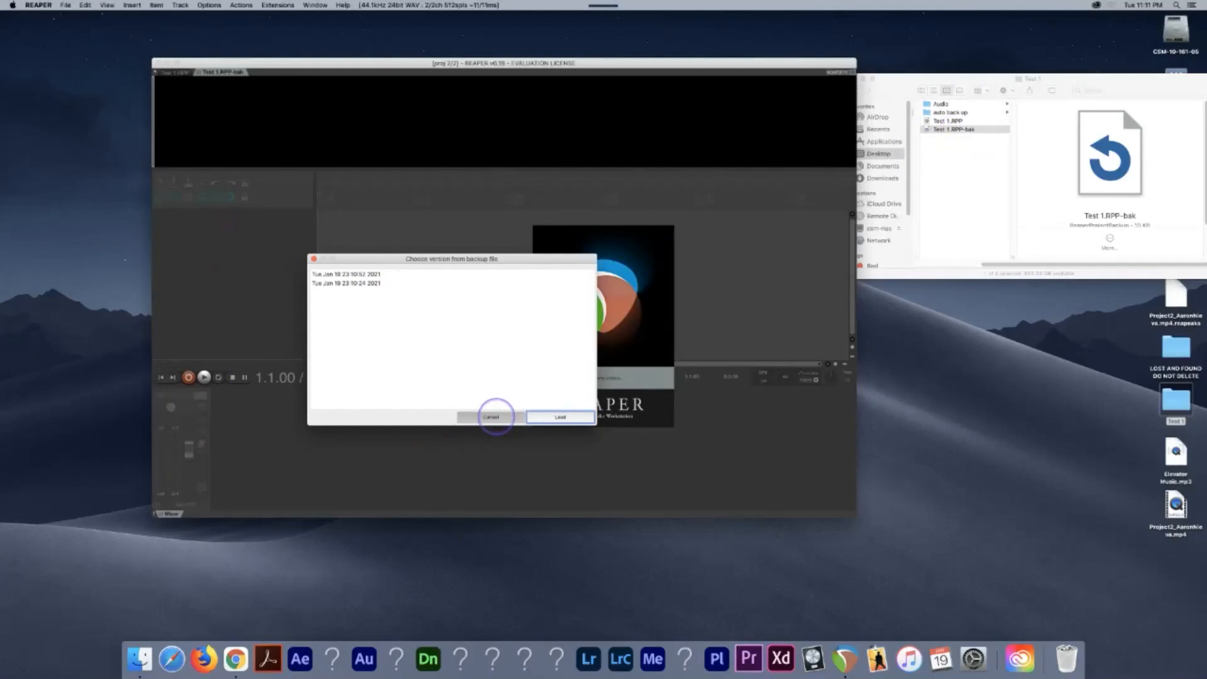
{"action": "left_click", "coordinate": [891, 87]}
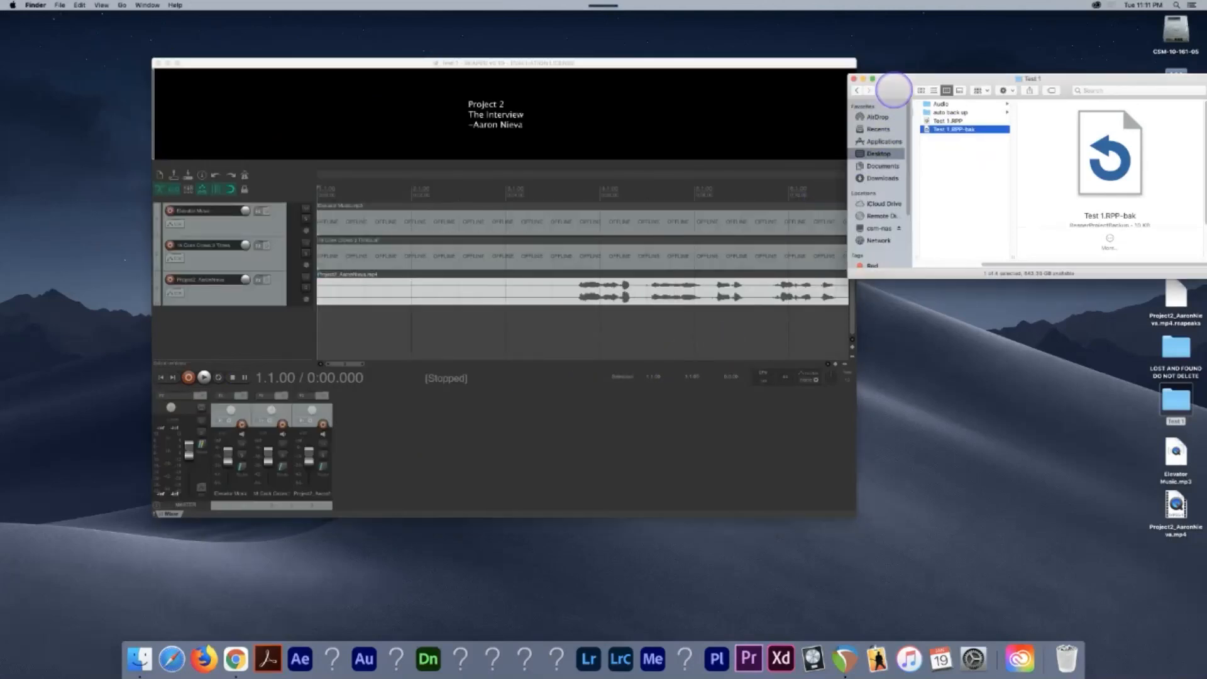